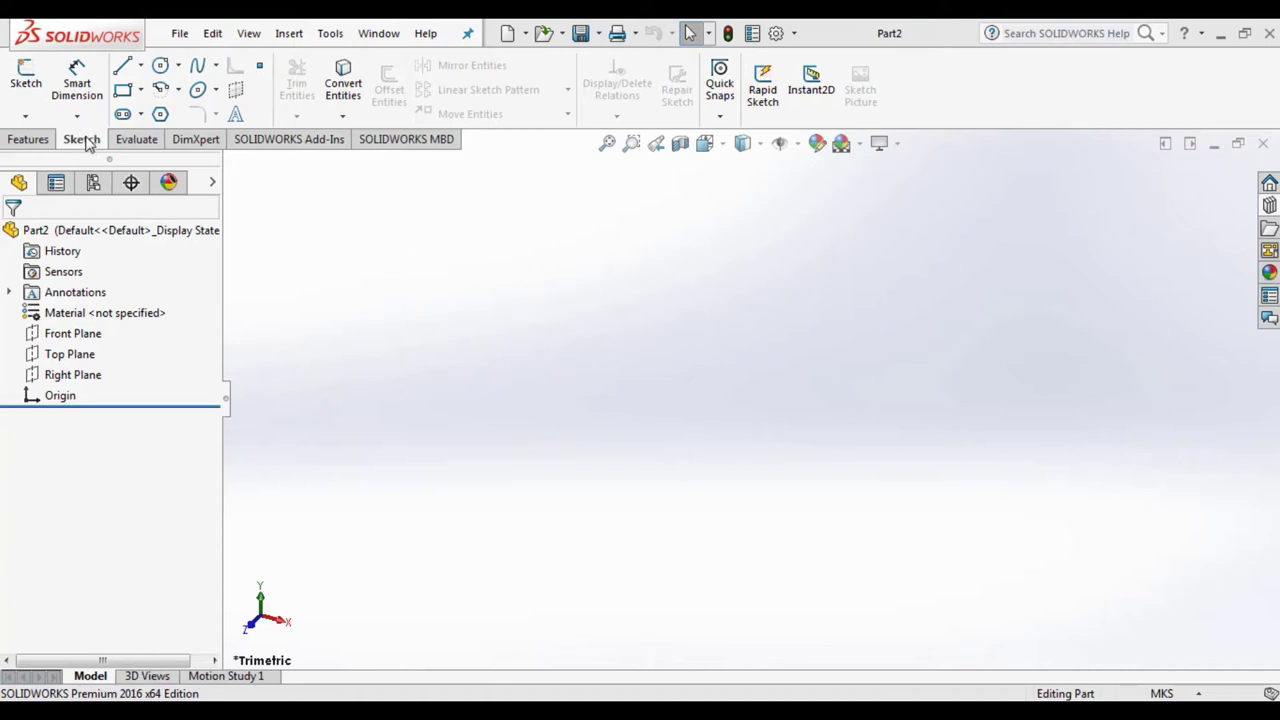
Step: View the Front Plane Normal To and start a new sketch on it
left_click(96, 336)
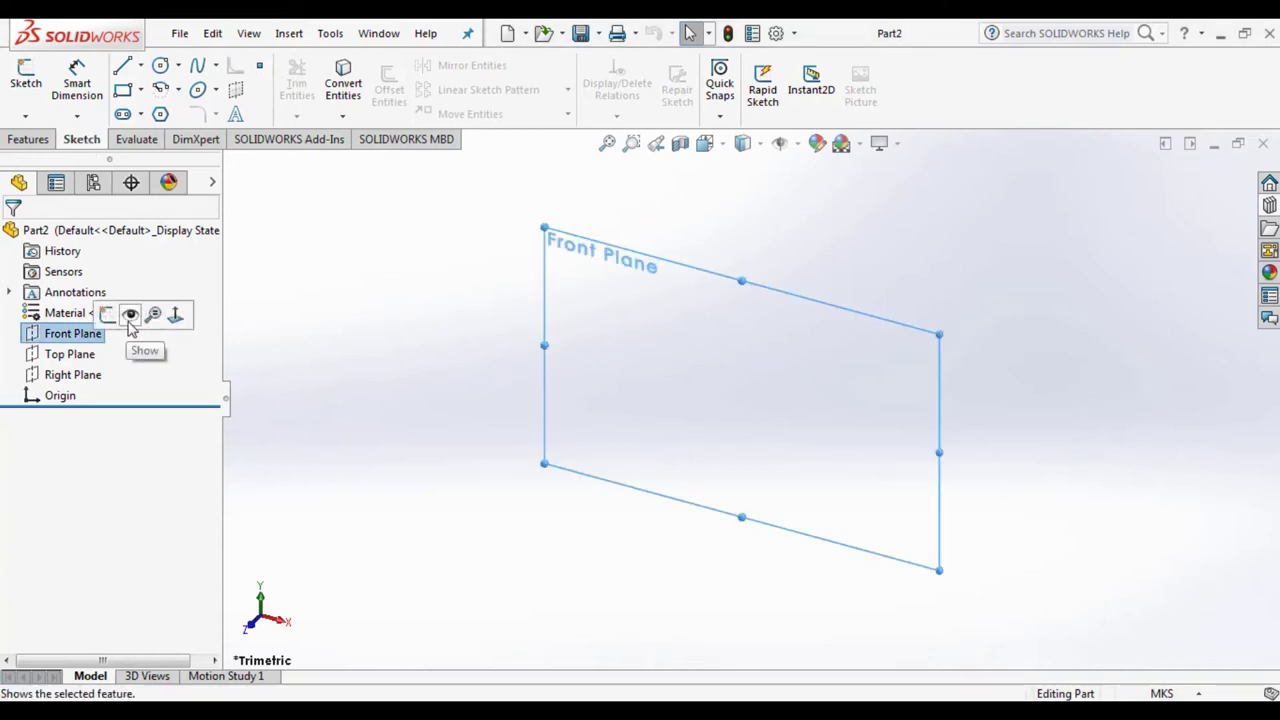
left_click(130, 316)
right_click(66, 343)
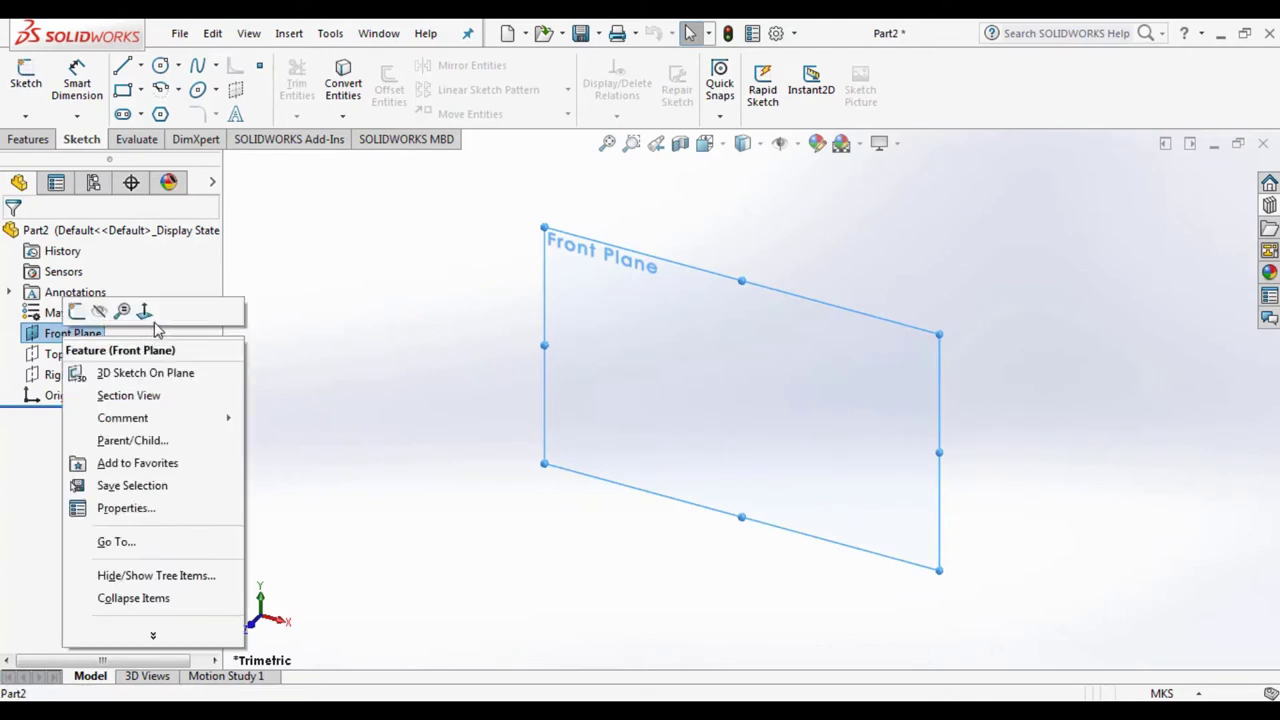
left_click(146, 312)
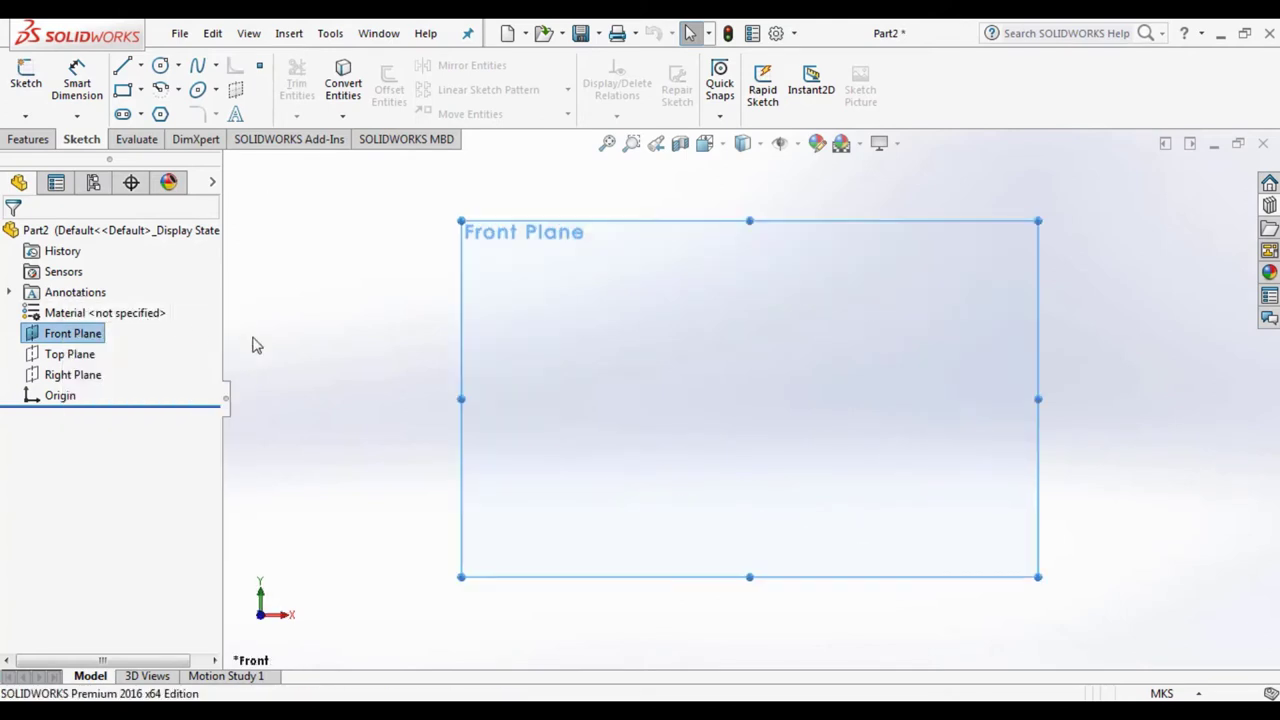
left_click(724, 290)
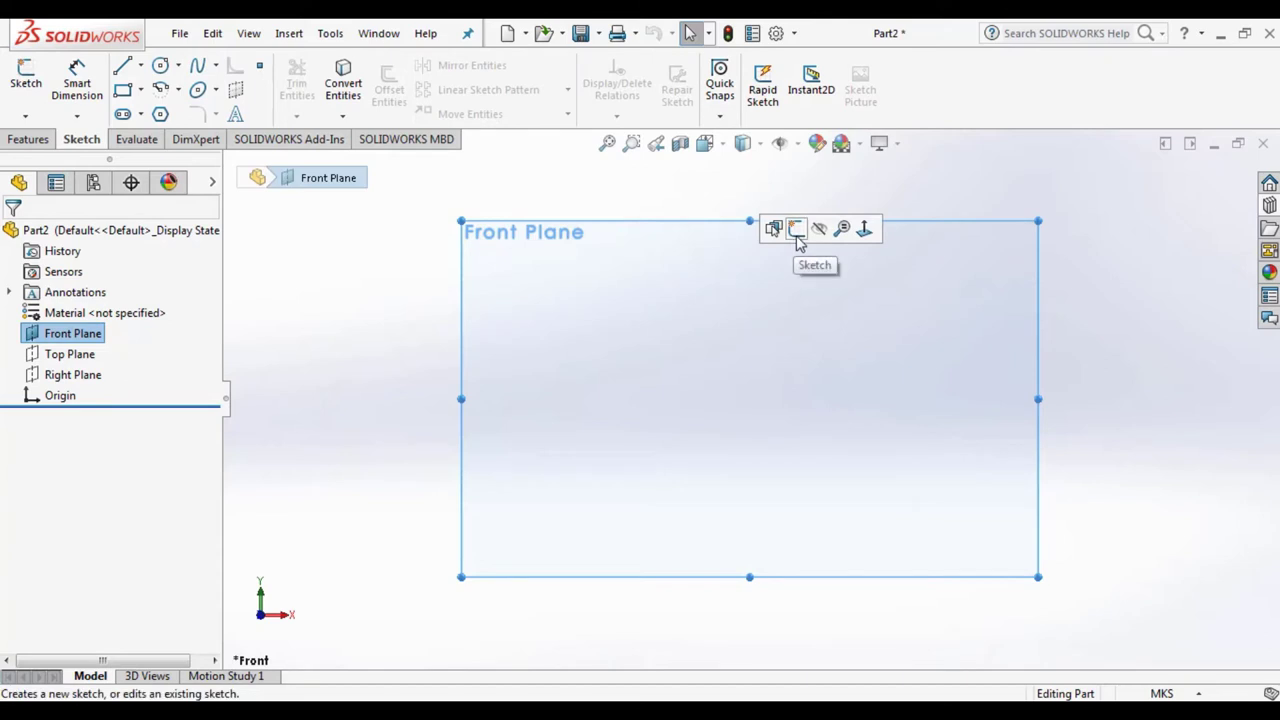
left_click(797, 238)
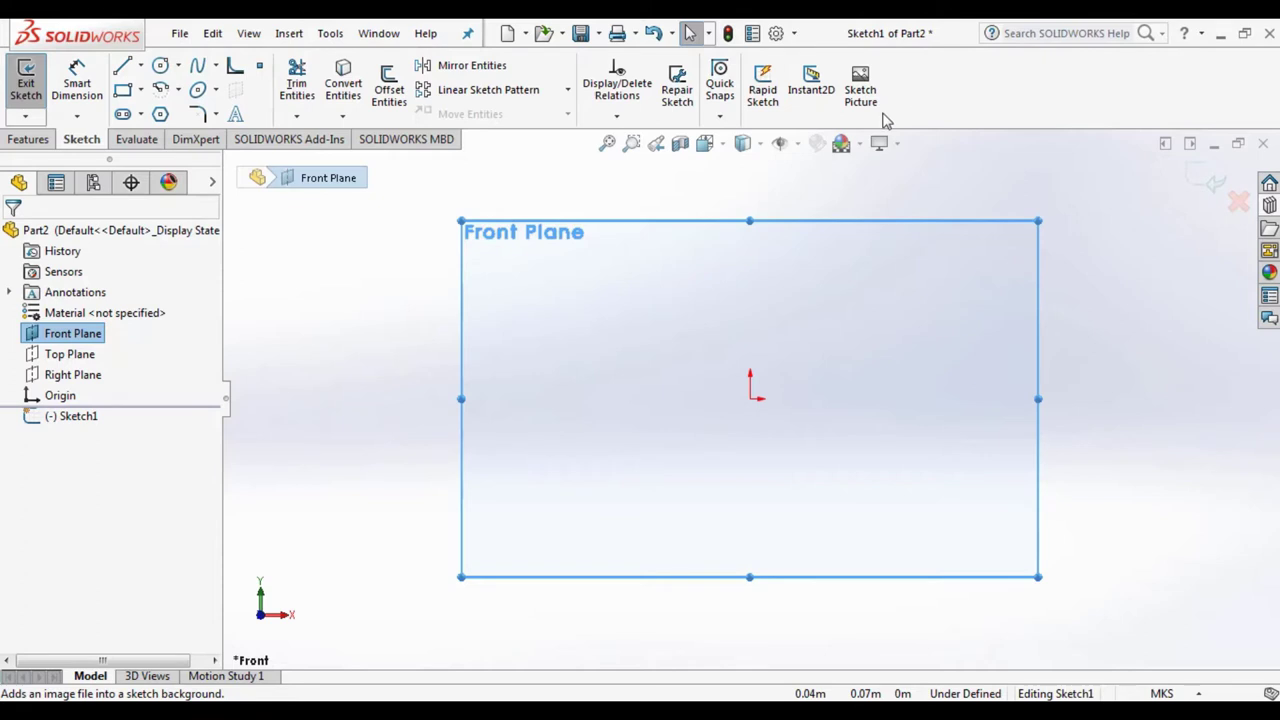
right_click(957, 98)
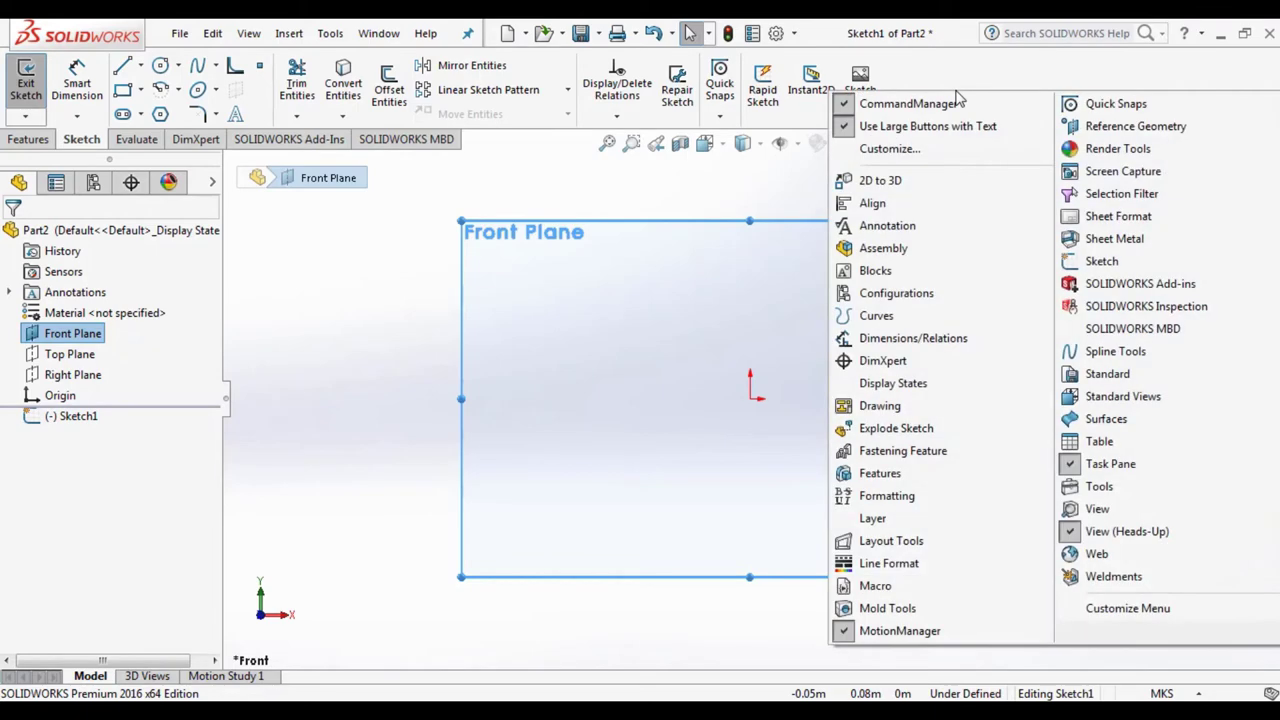
left_click(915, 148)
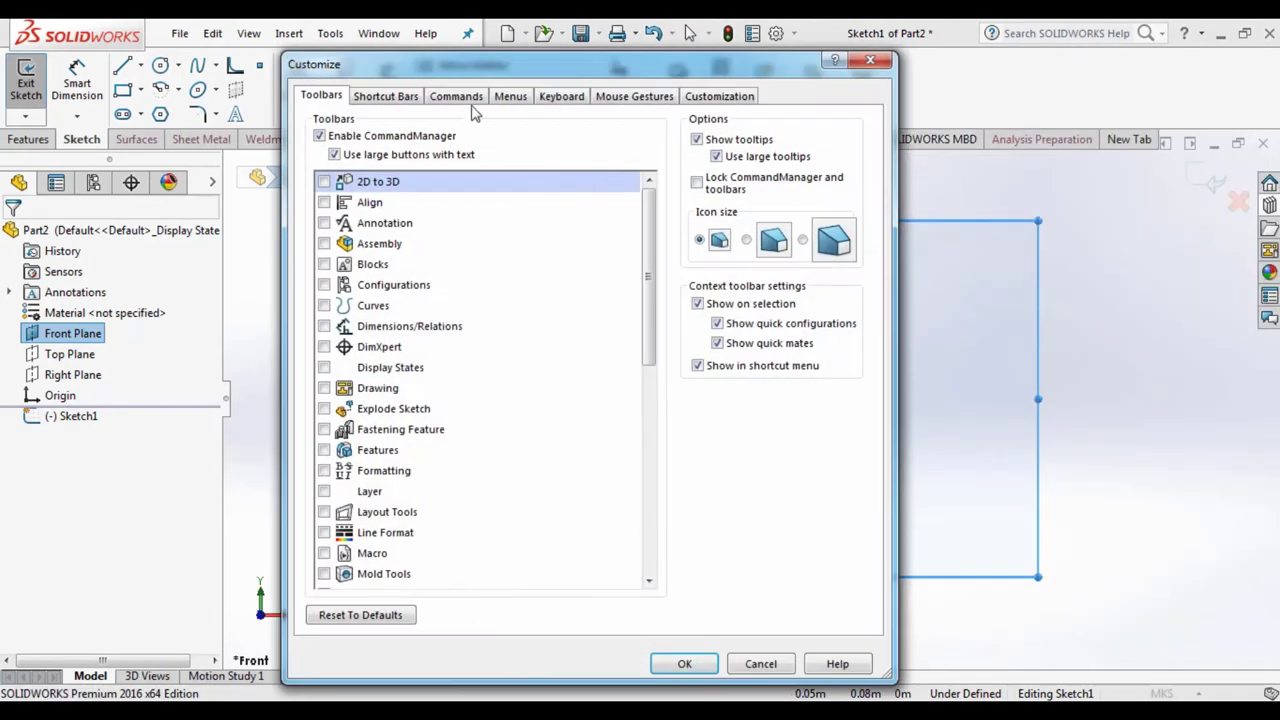
left_click(470, 100)
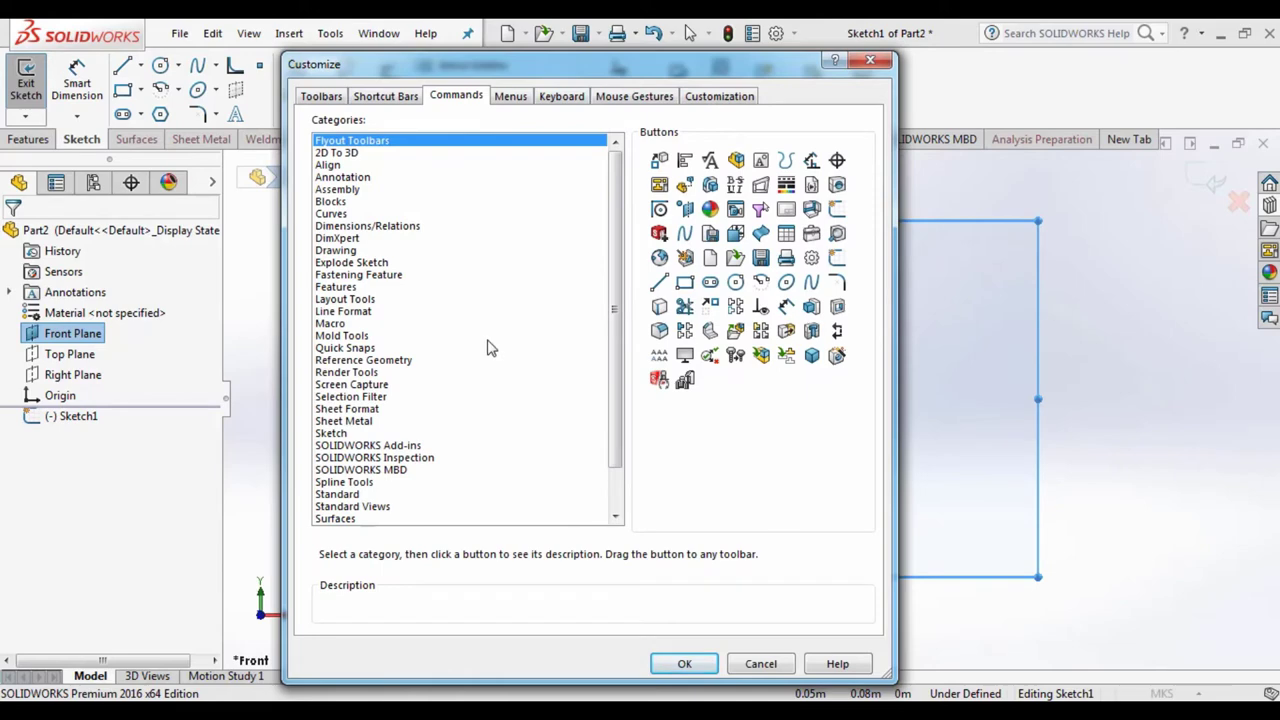
scroll(423, 388, "down", 1)
left_click(345, 398)
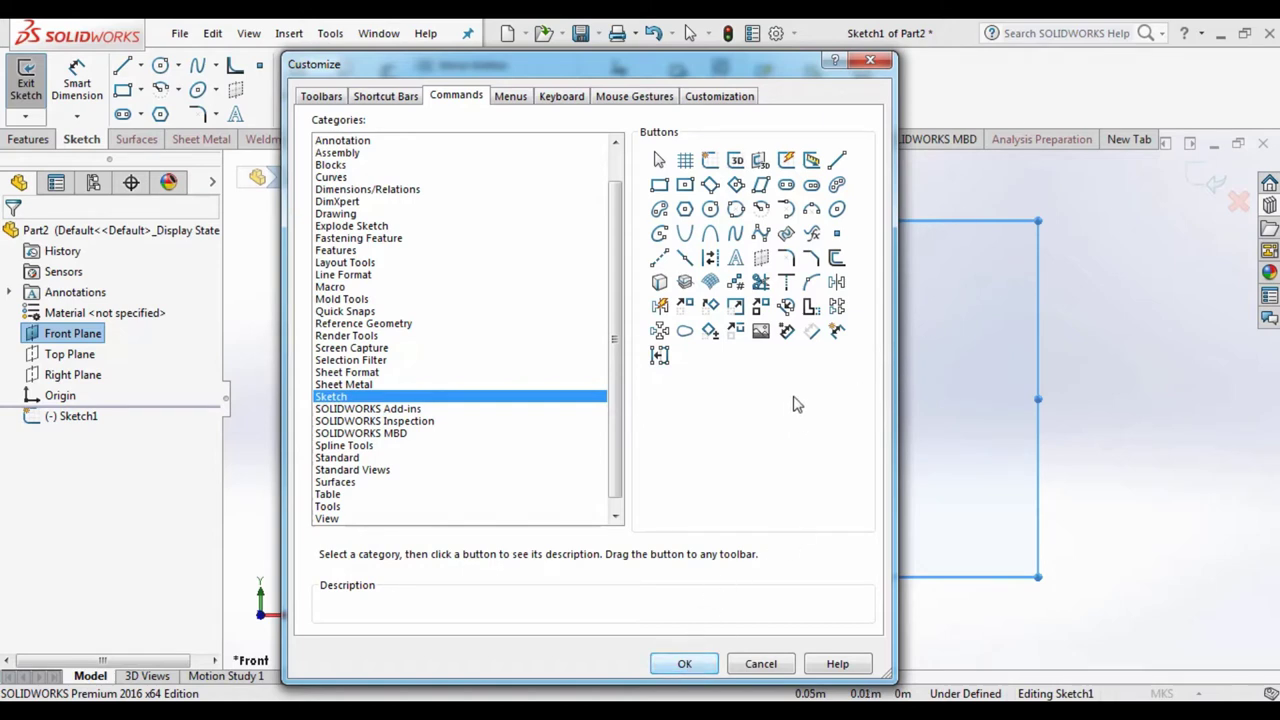
left_click(686, 664)
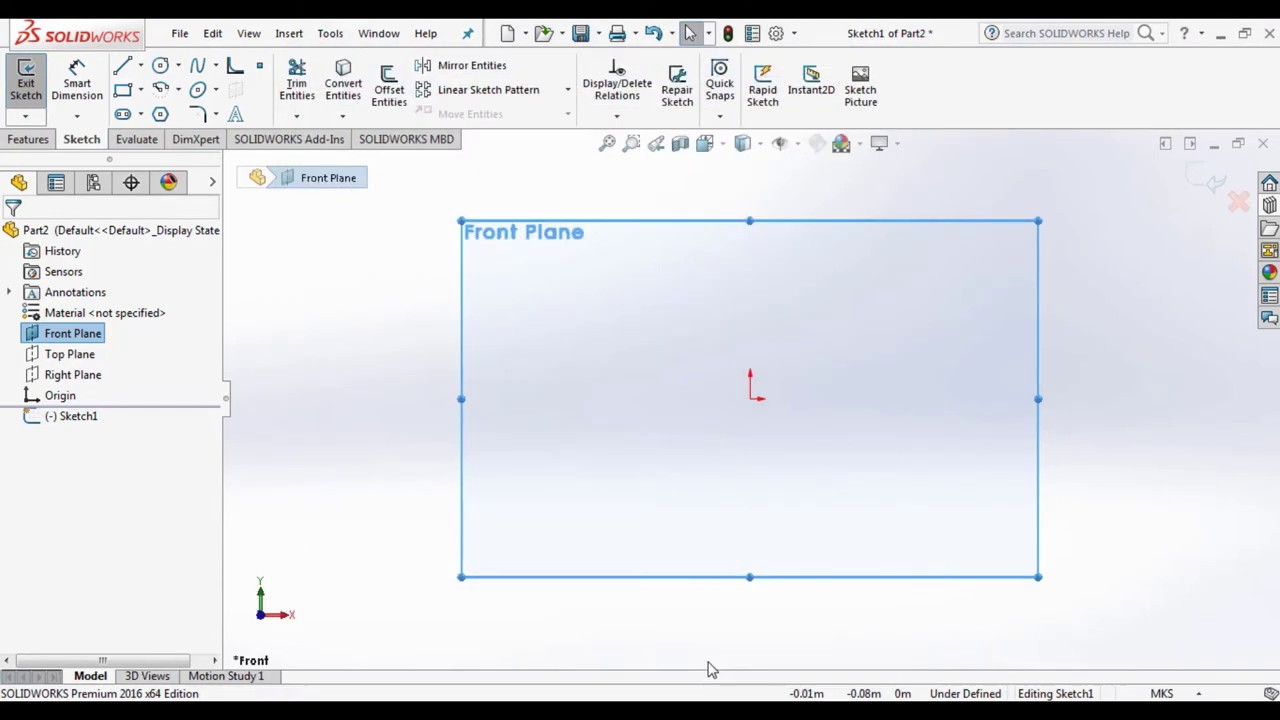
Step: Insert the 10-oz-highball-glass1 image as a sketch picture and accept its placement
left_click(860, 104)
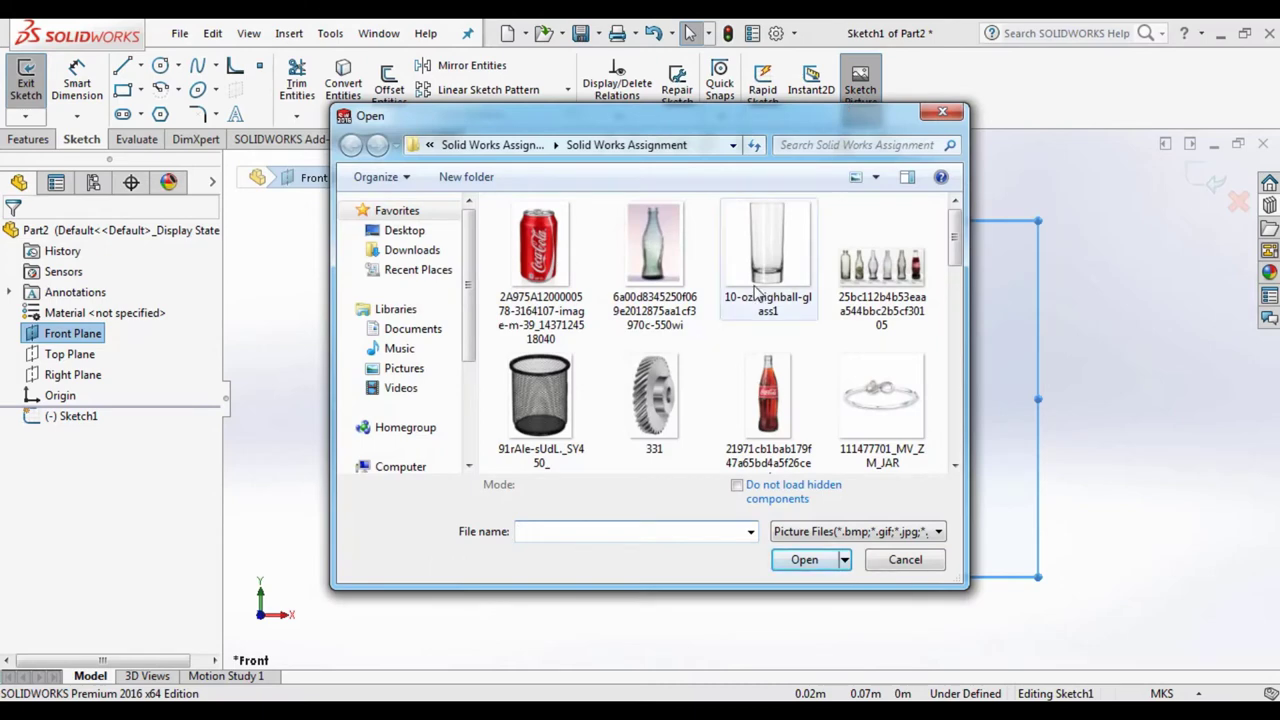
left_click(756, 290)
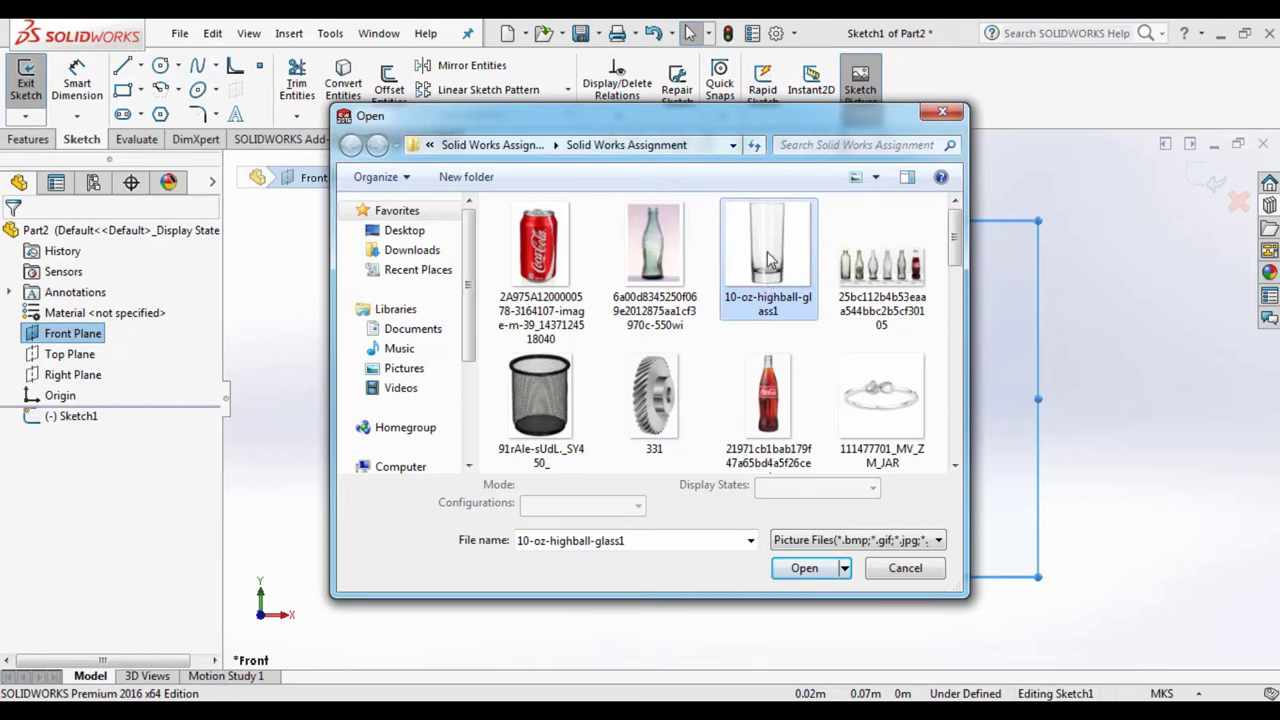
left_click(804, 569)
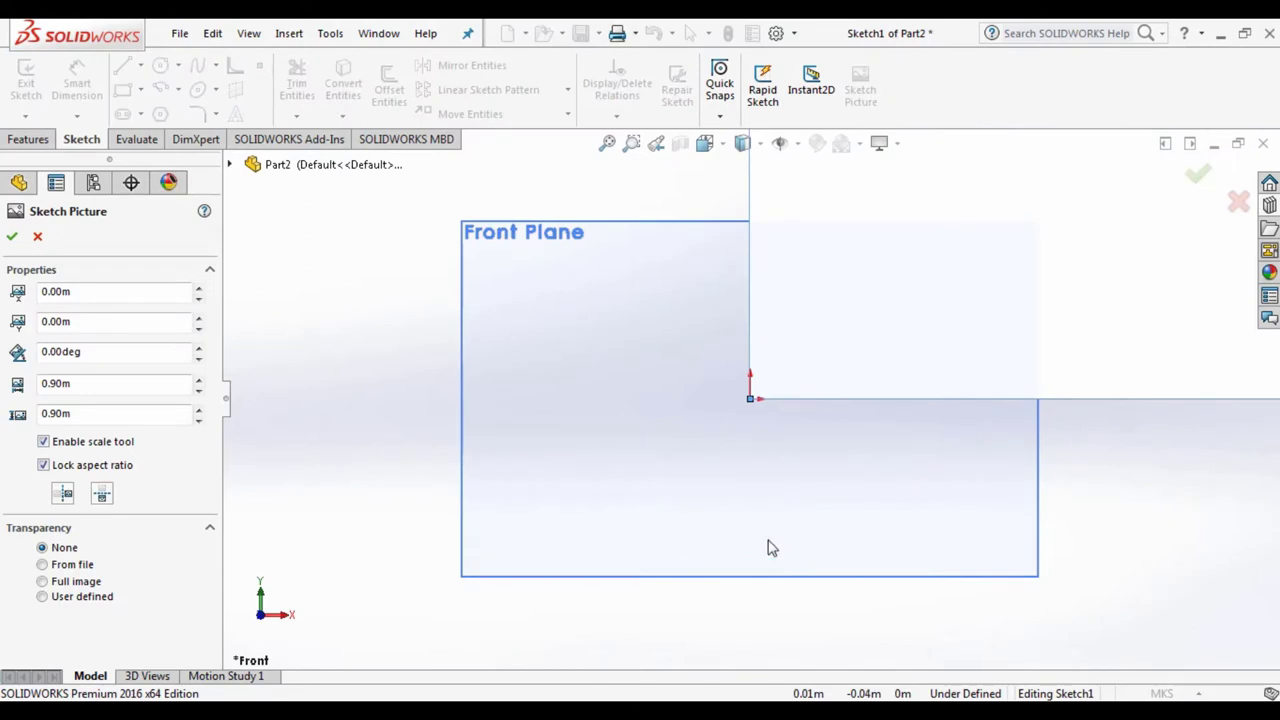
left_click(12, 236)
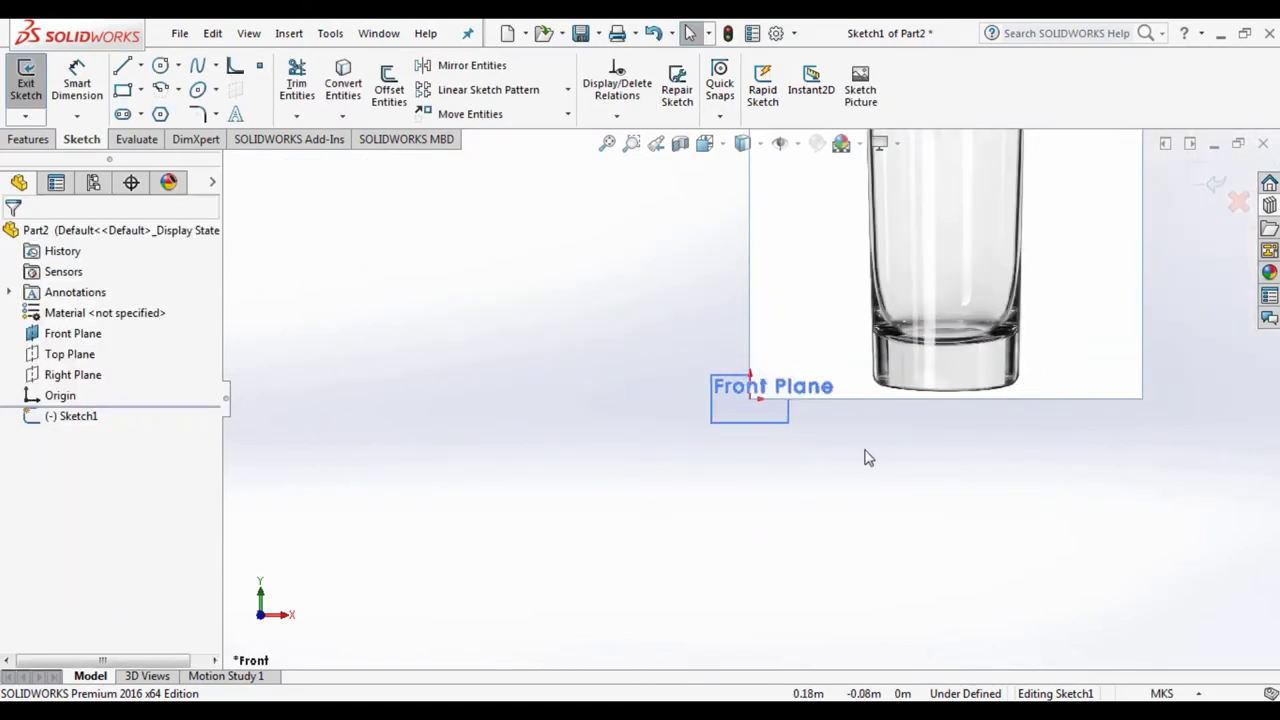
Step: Stretch the Front Plane outline's edges outward until it encloses the whole glass image
left_click(778, 420)
left_click_drag(786, 400, 1085, 402)
left_click_drag(708, 394, 690, 394)
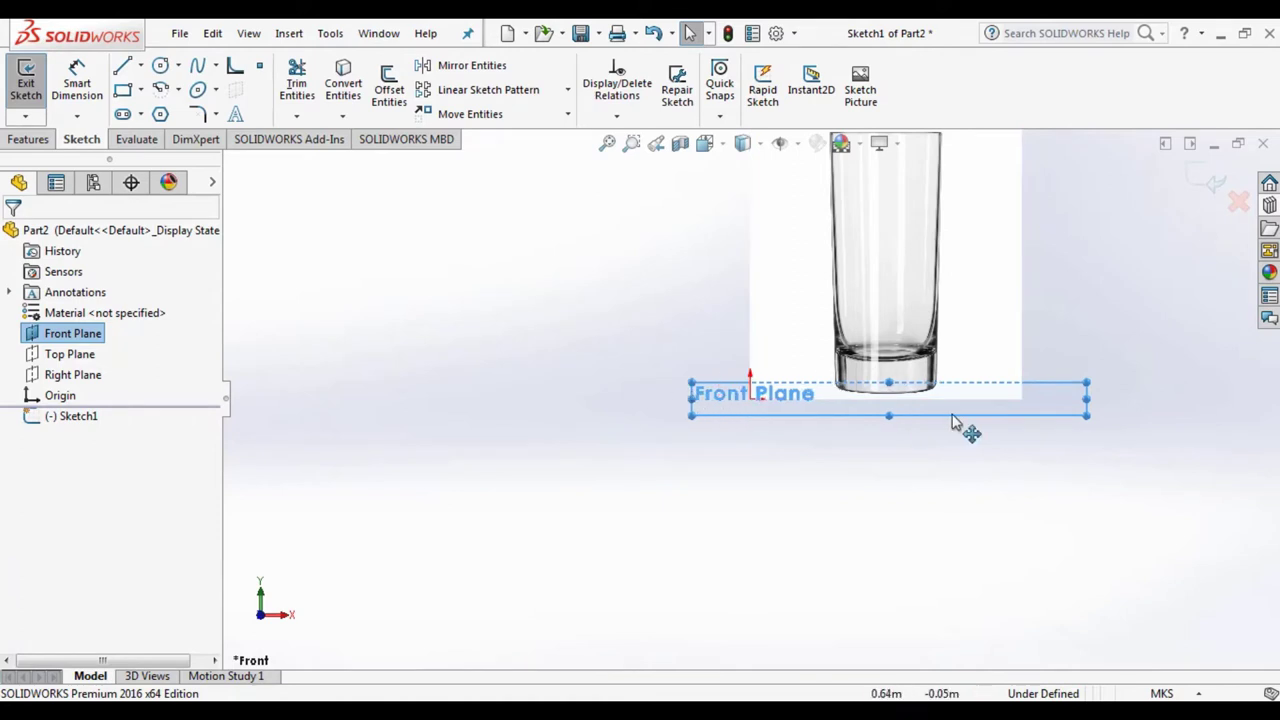
left_click_drag(889, 416, 918, 590)
key("z")
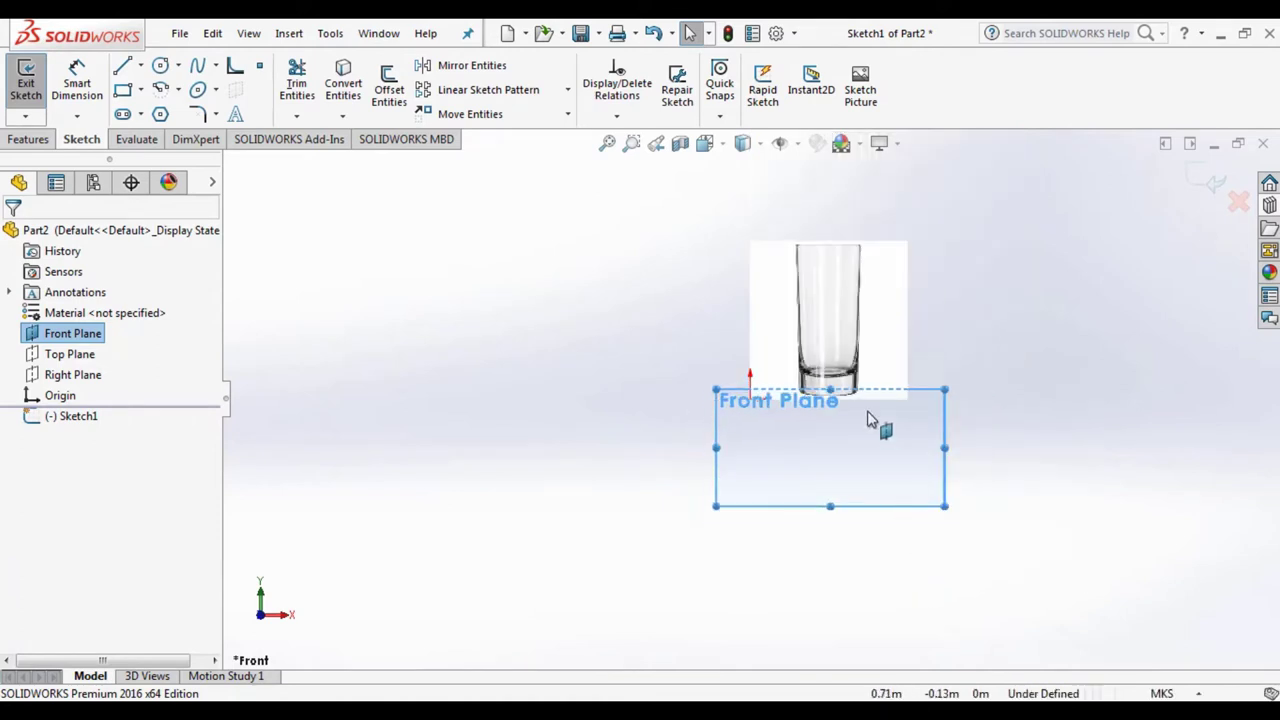
left_click_drag(840, 315, 834, 192)
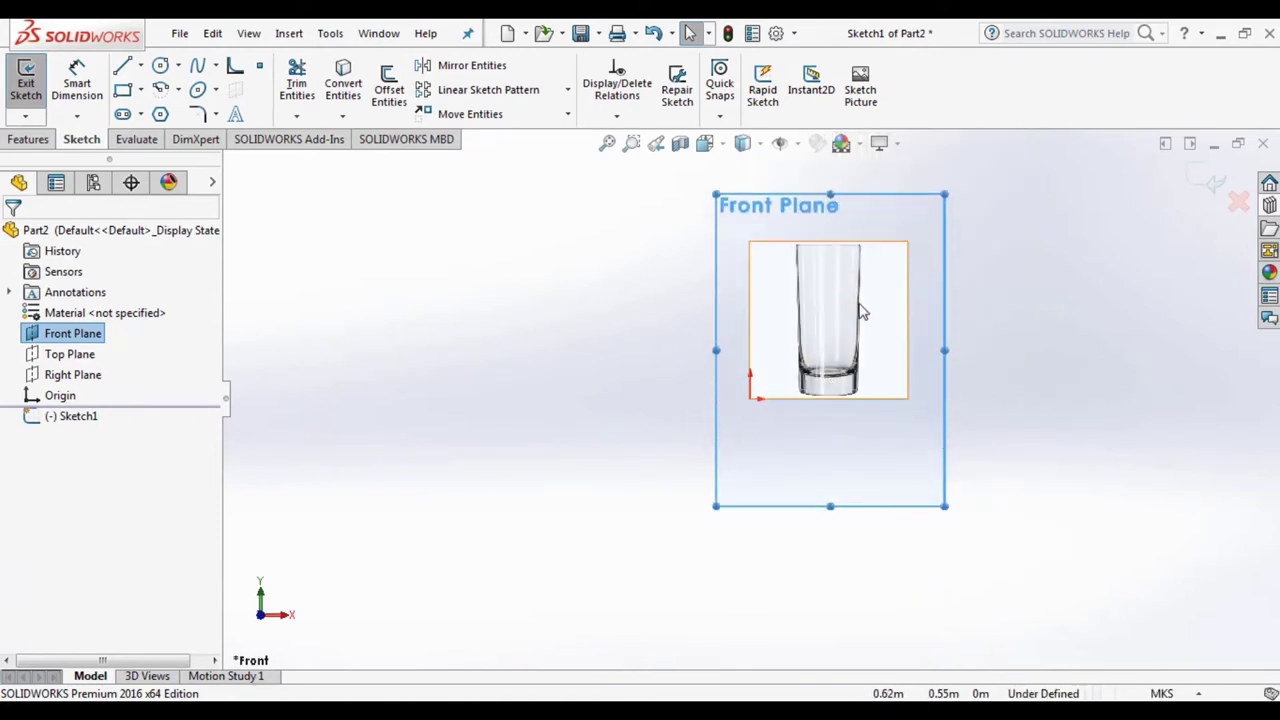
scroll(855, 315, "down", 3)
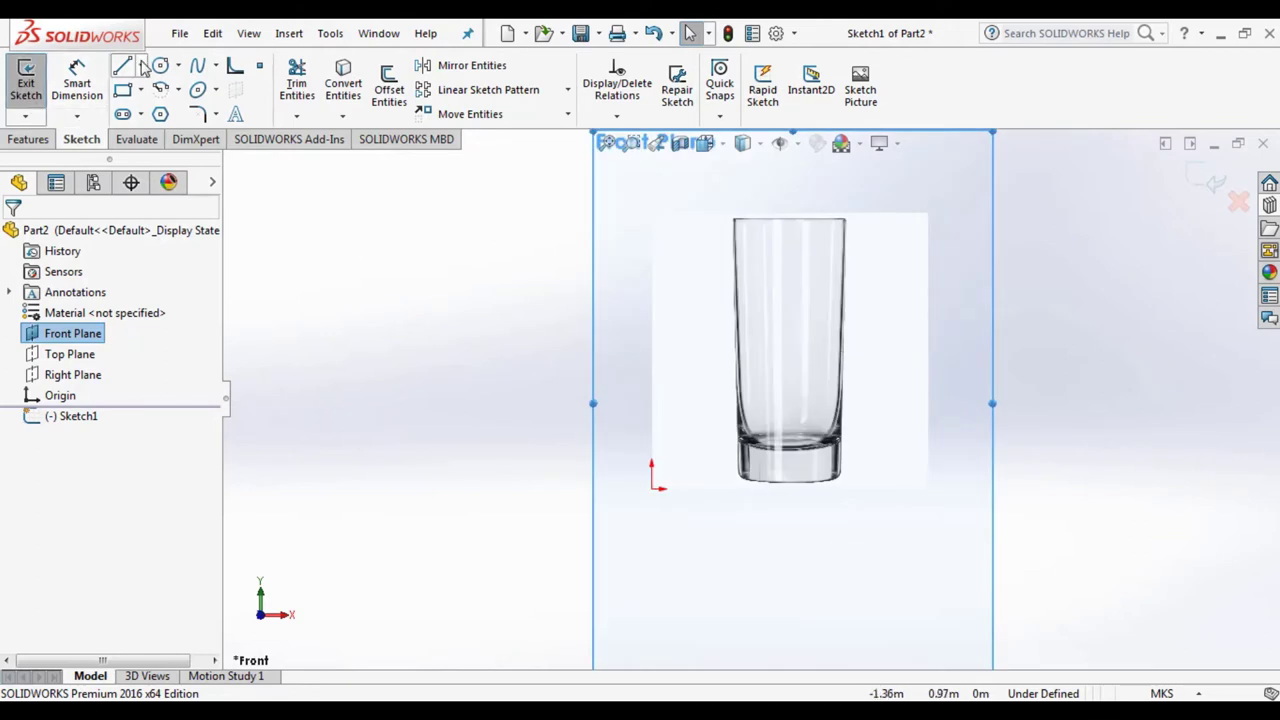
Step: Draw a horizontal centerline across the glass rim and align its endpoints to the top corners
left_click(140, 65)
left_click(167, 112)
scroll(823, 286, "down", 5)
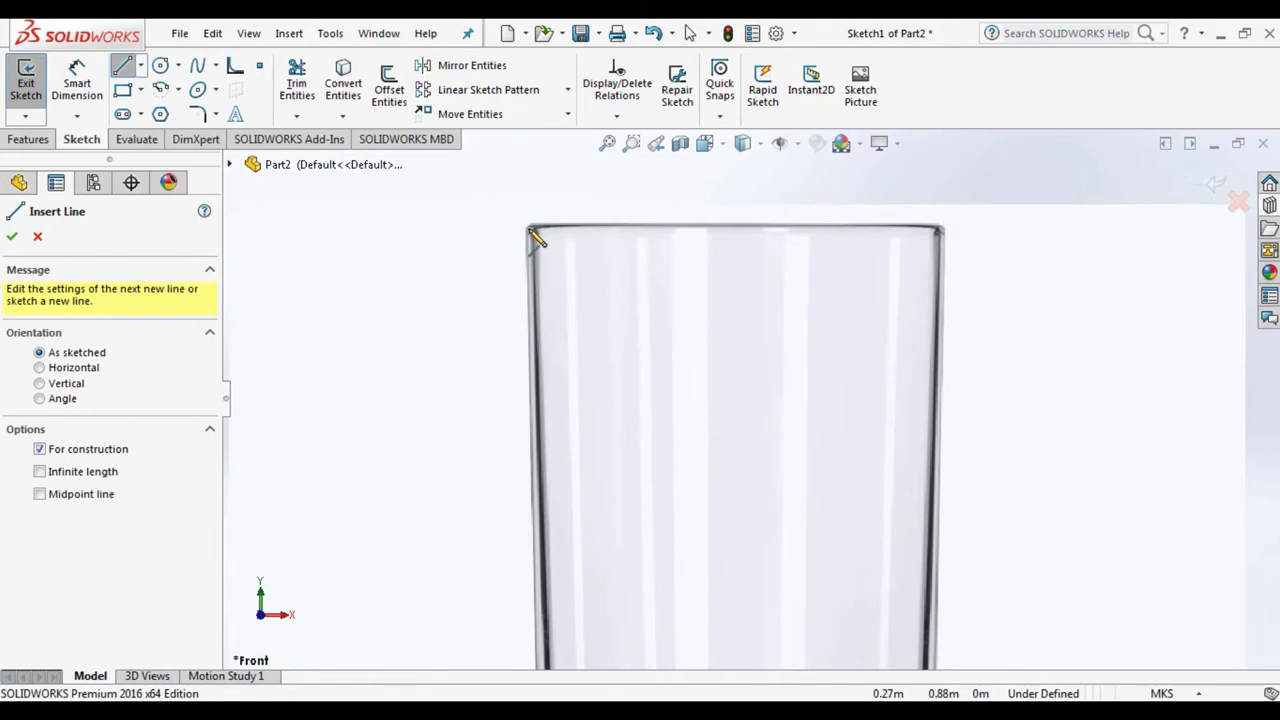
left_click(530, 227)
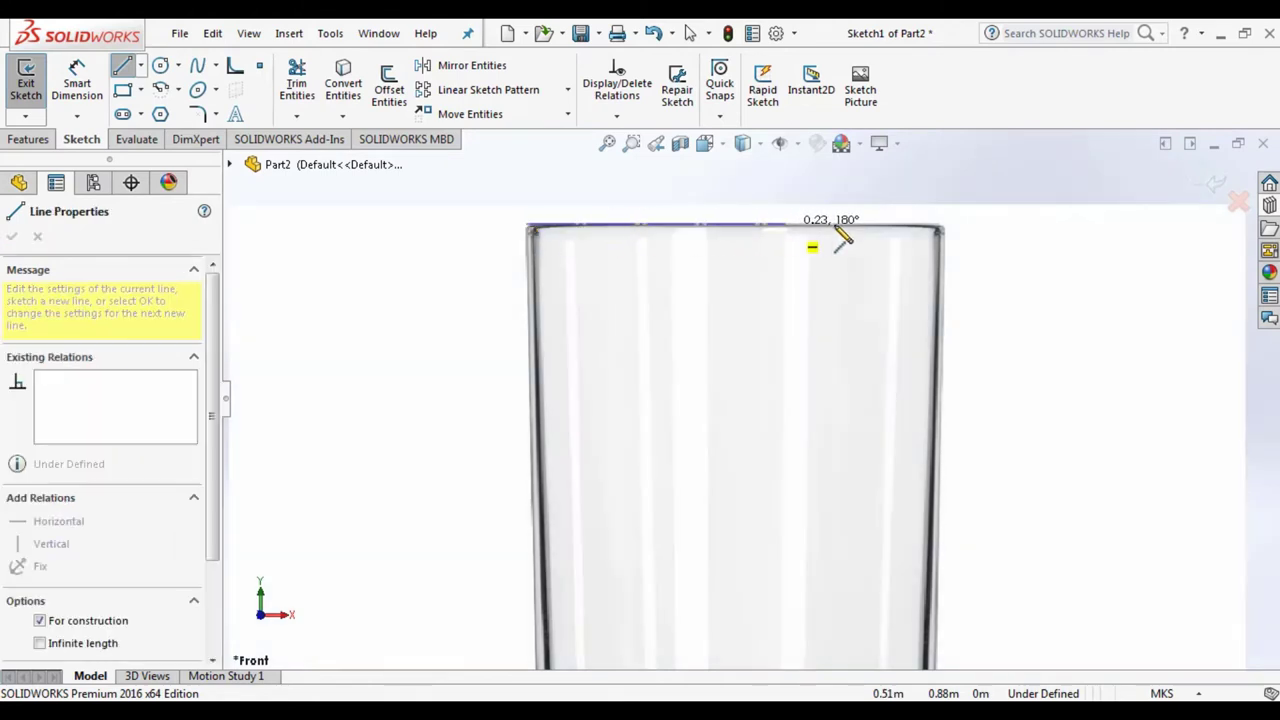
left_click(943, 227)
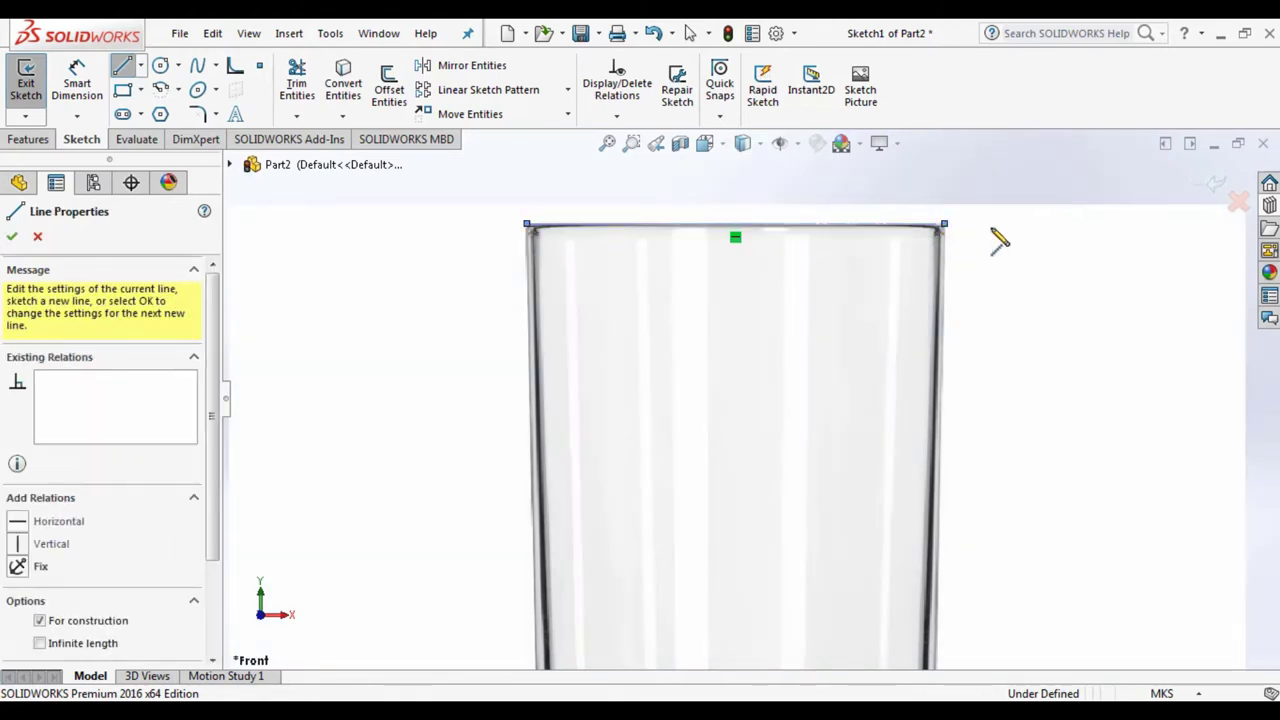
key("Escape")
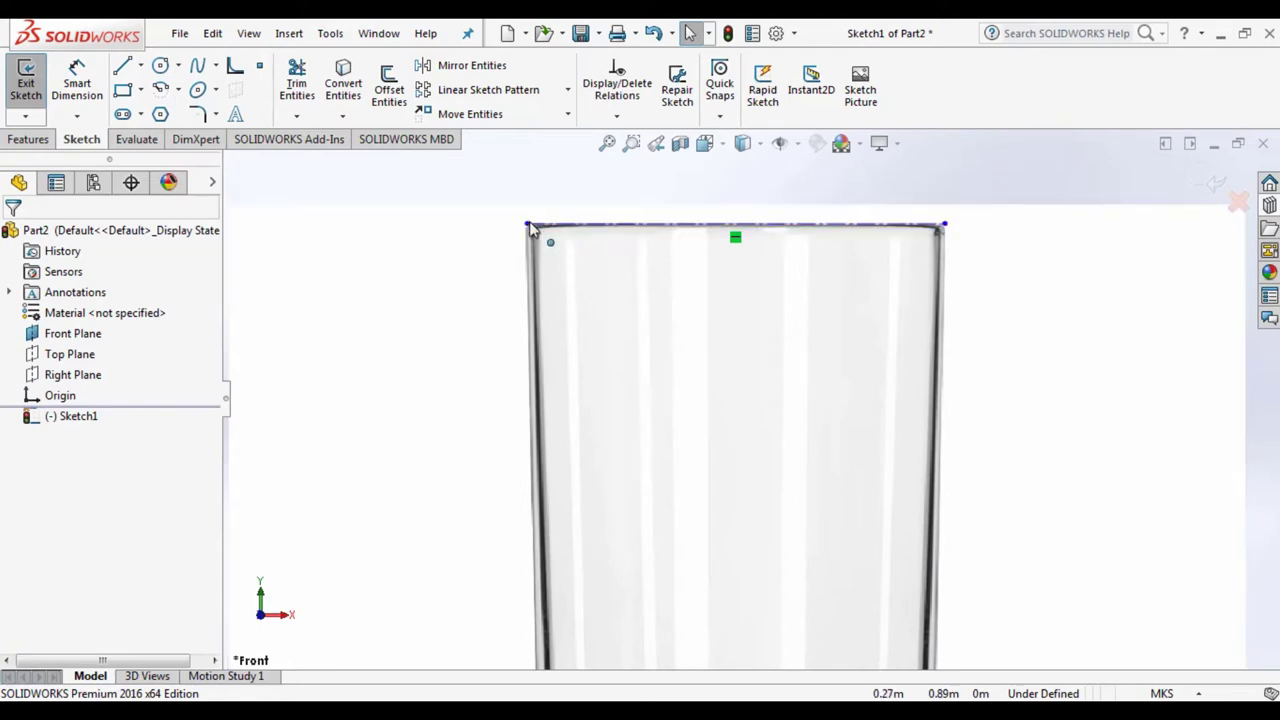
mouse_move(529, 226)
left_mouse_down()
mouse_move(512, 230)
mouse_move(530, 230)
left_mouse_up()
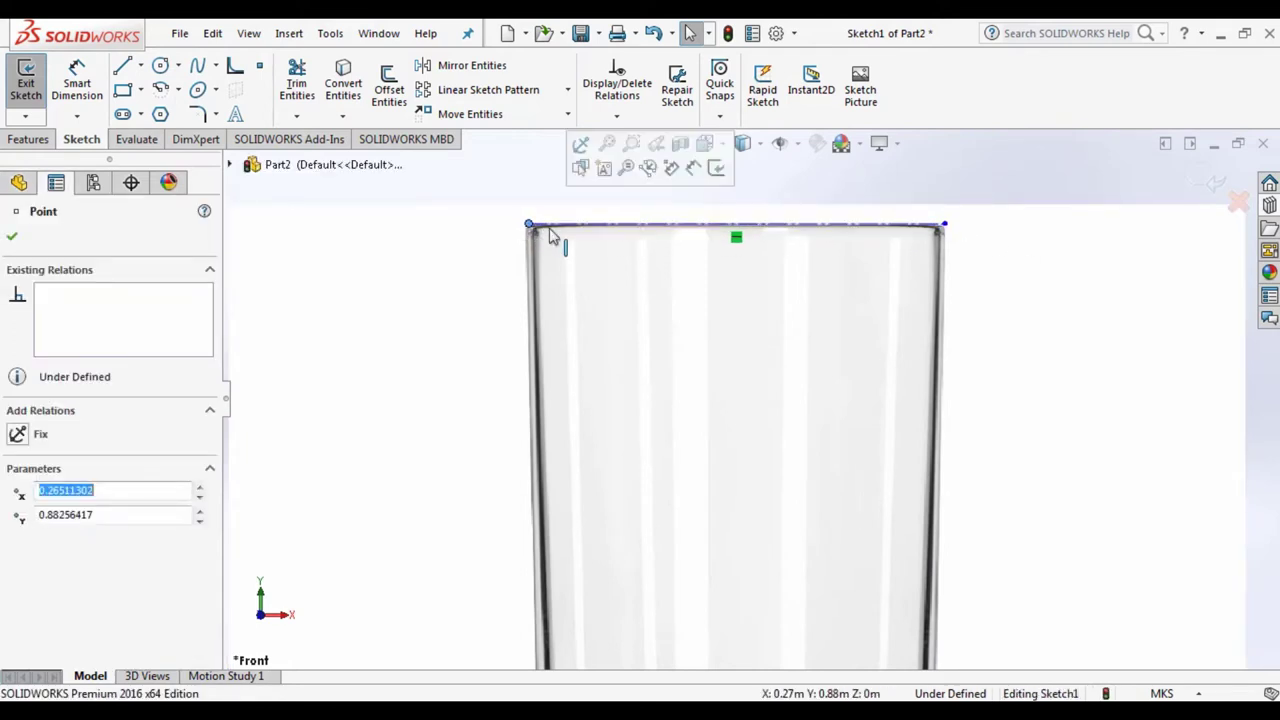
key("Escape")
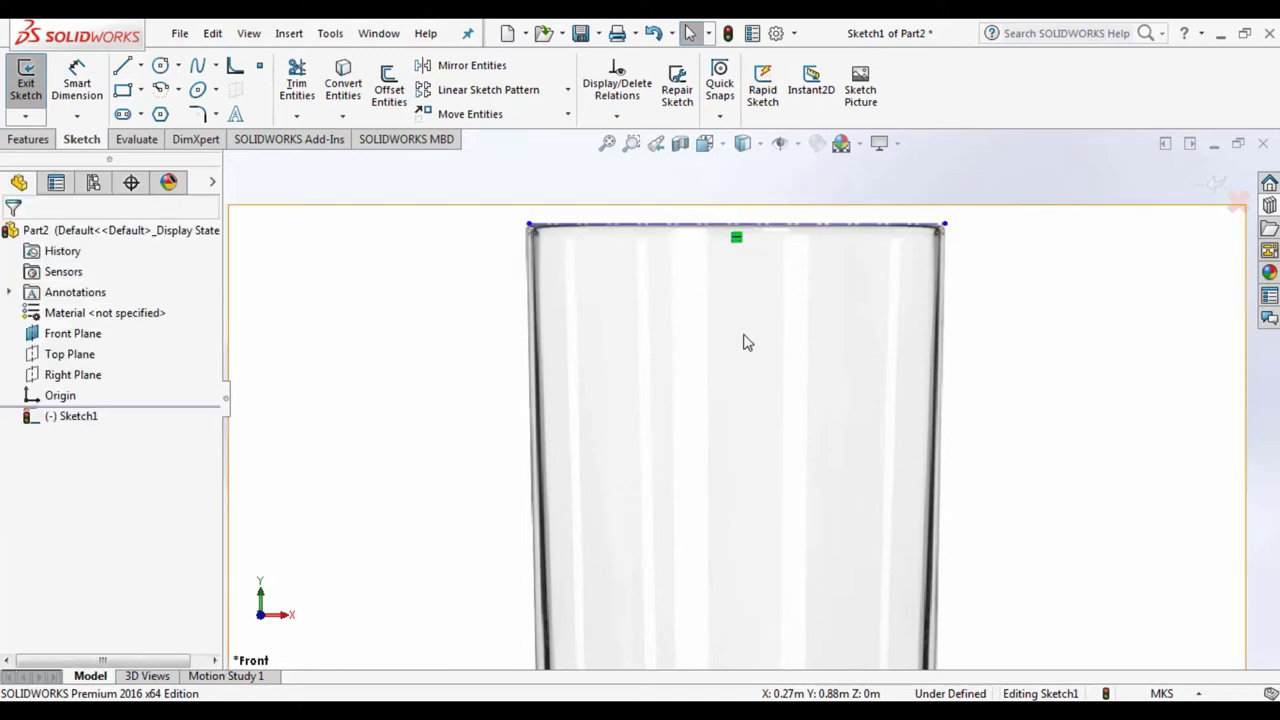
left_click_drag(943, 227, 946, 229)
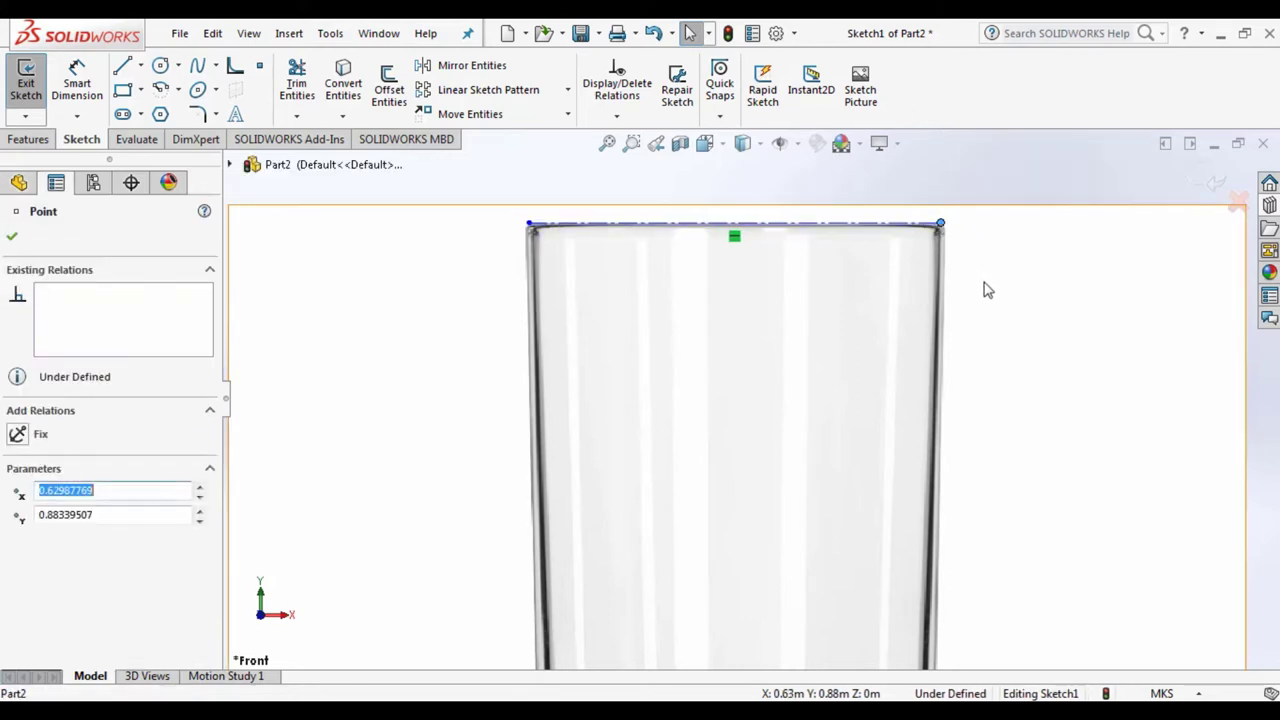
left_click(984, 290)
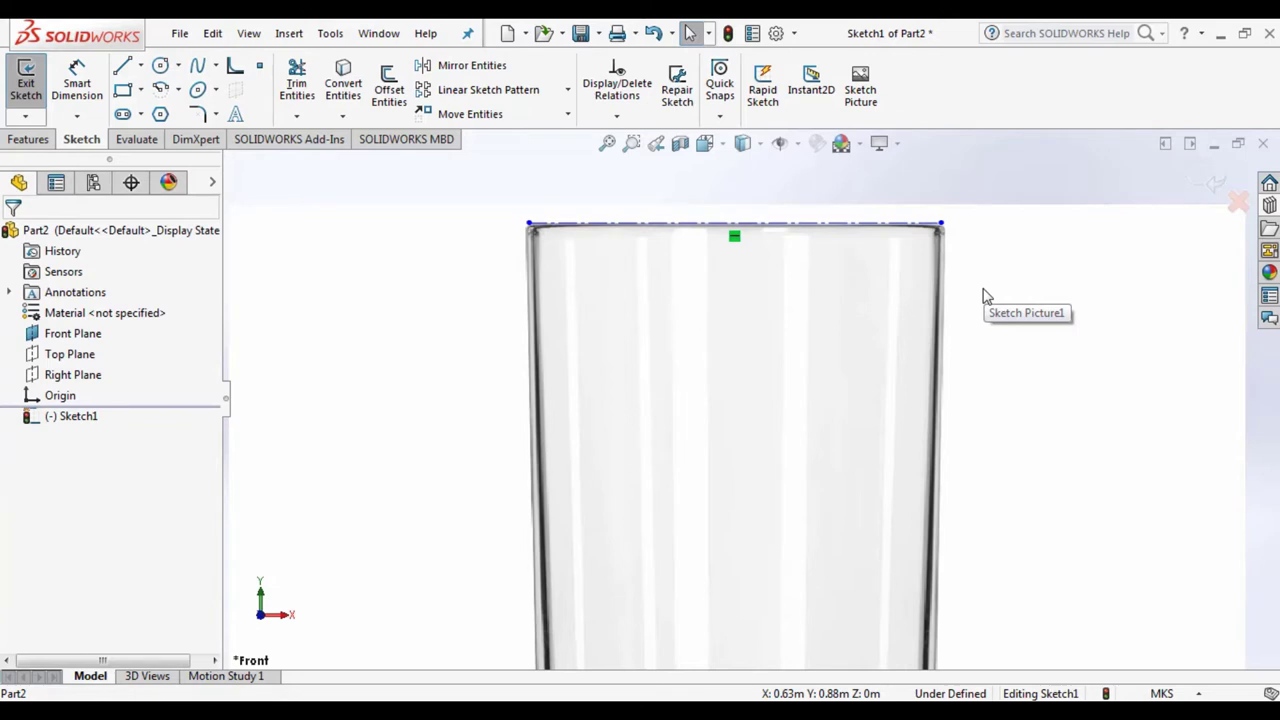
Step: Draw a vertical centerline from the rim's midpoint down to below the glass base
left_click(141, 65)
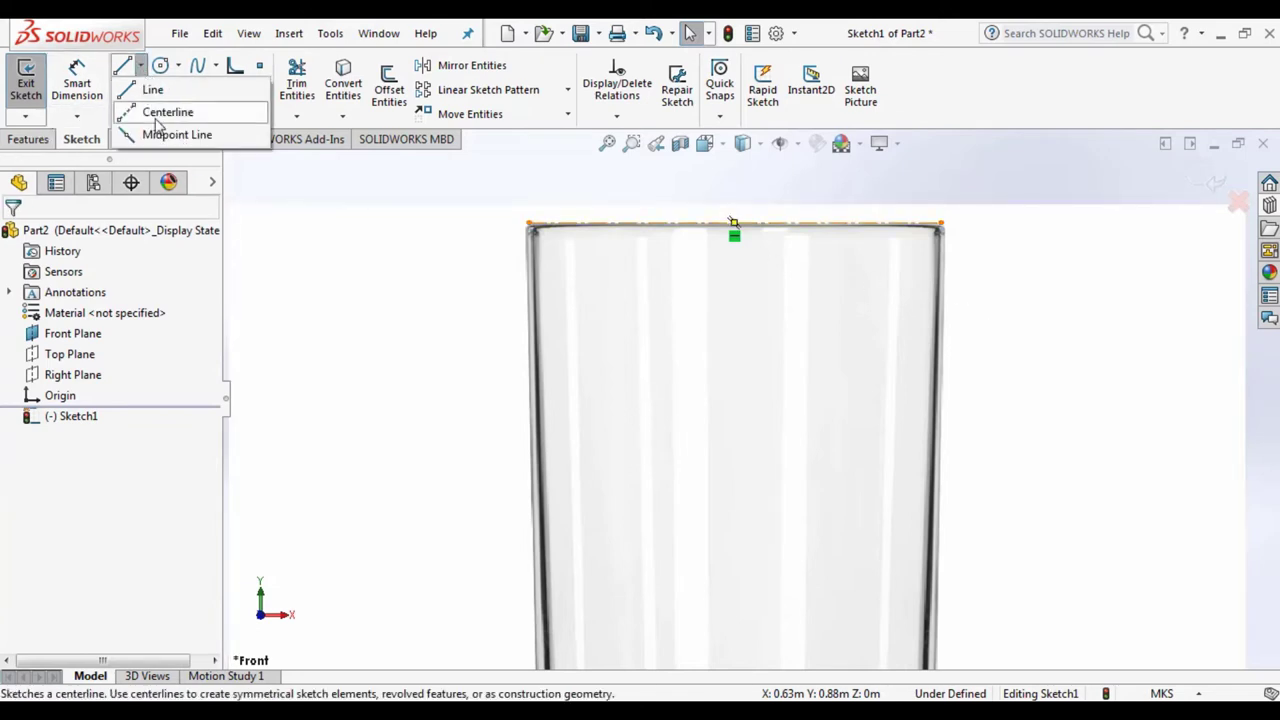
left_click(157, 122)
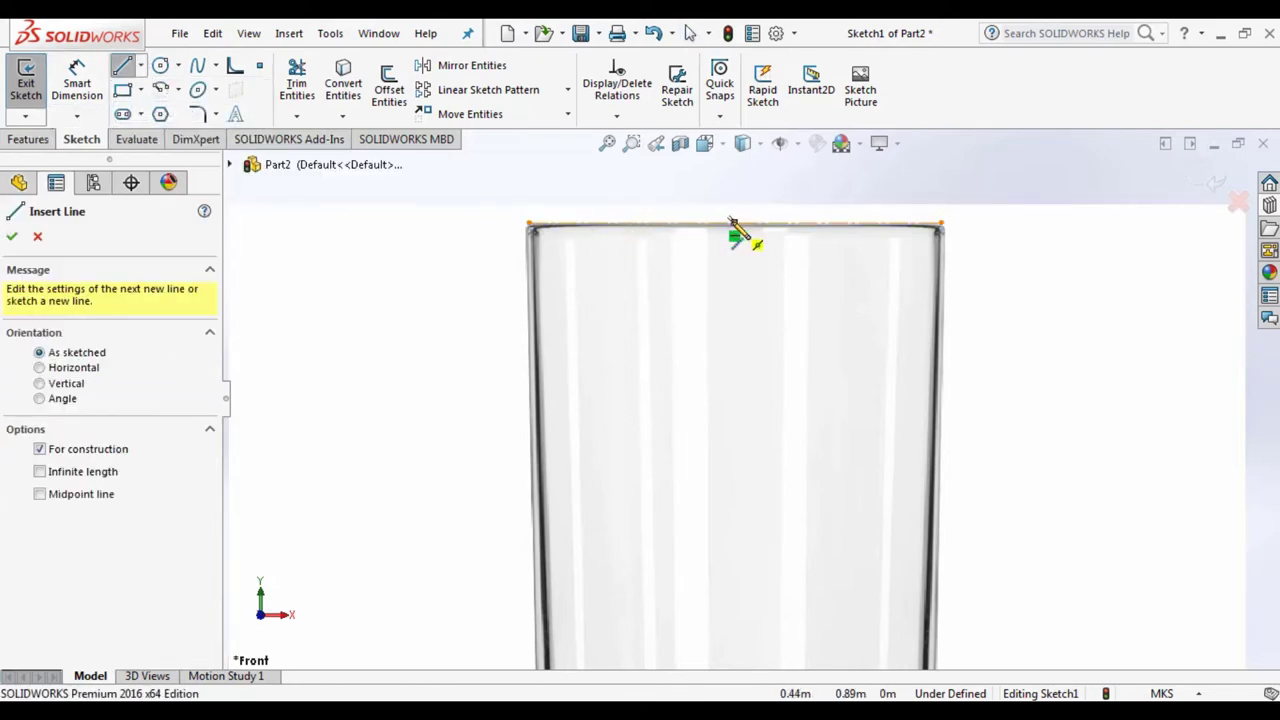
left_click(735, 225)
scroll(739, 295, "down", 3)
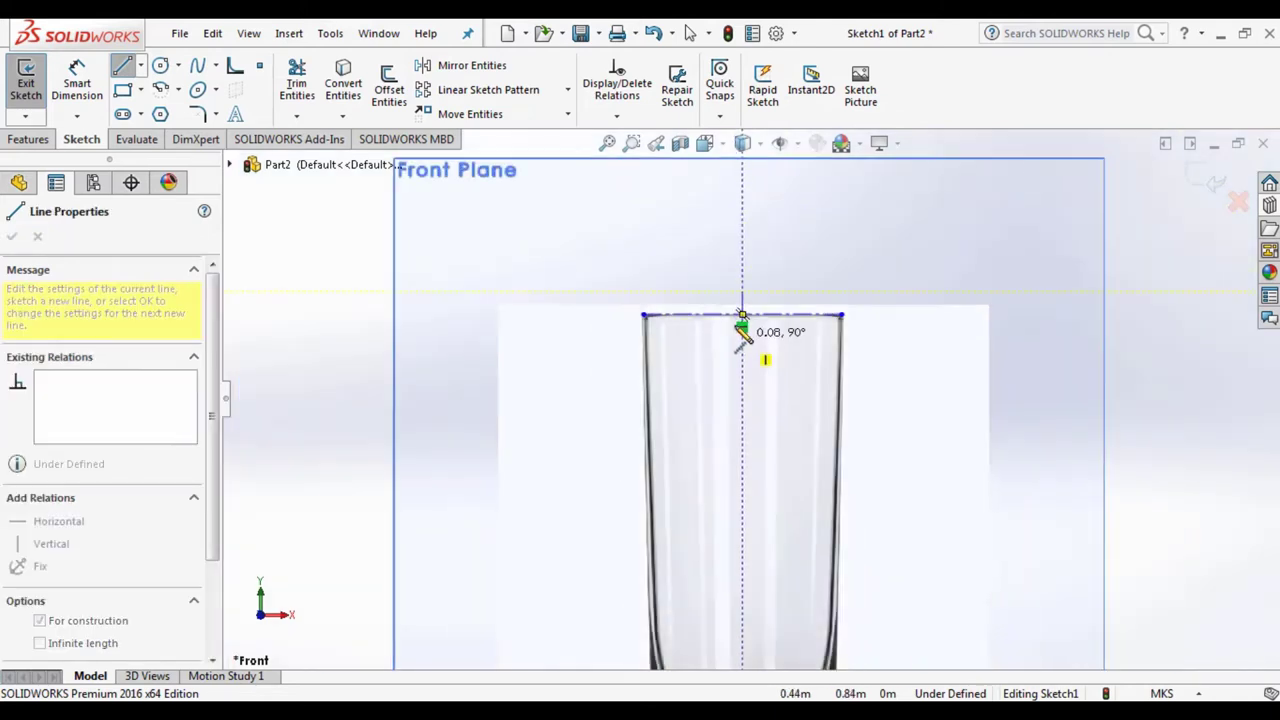
scroll(757, 590, "down", 2)
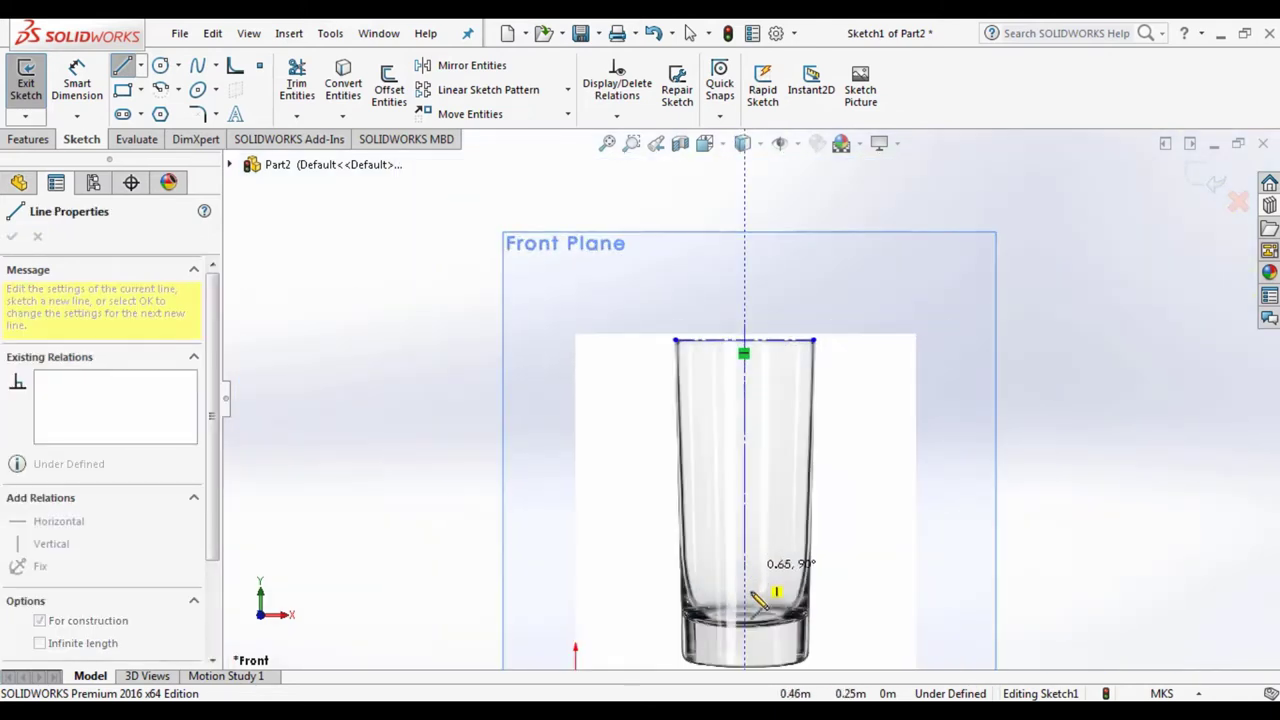
scroll(757, 598, "down", 2)
left_click(748, 610)
key("Escape")
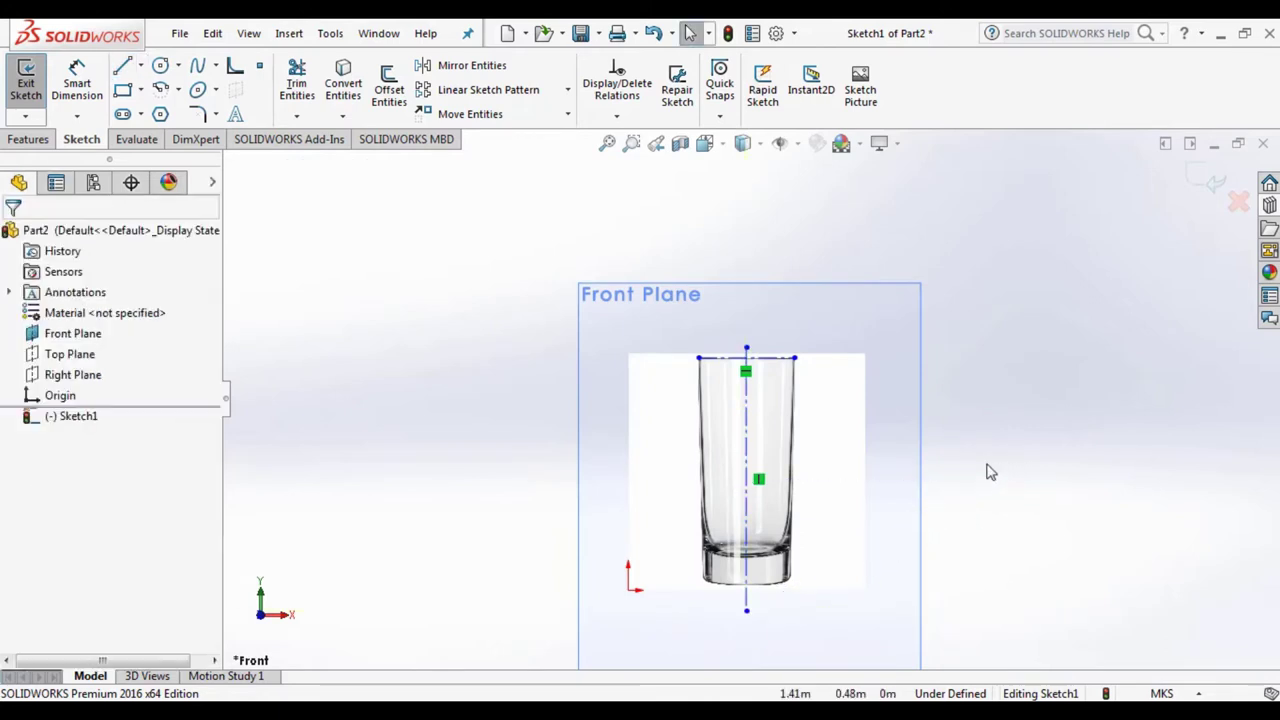
Step: Remove the horizontal line across the glass rim
scroll(790, 370, "up", 3)
left_click(744, 357)
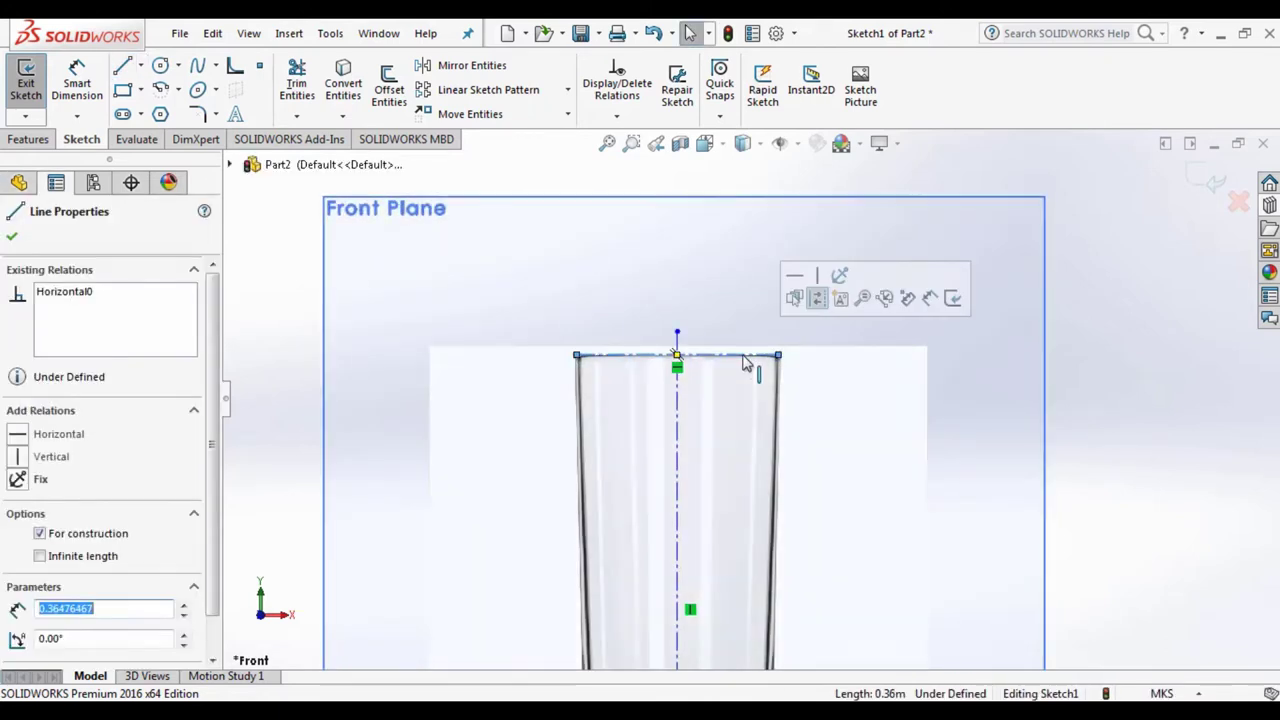
key("Escape")
scroll(746, 366, "down", 2)
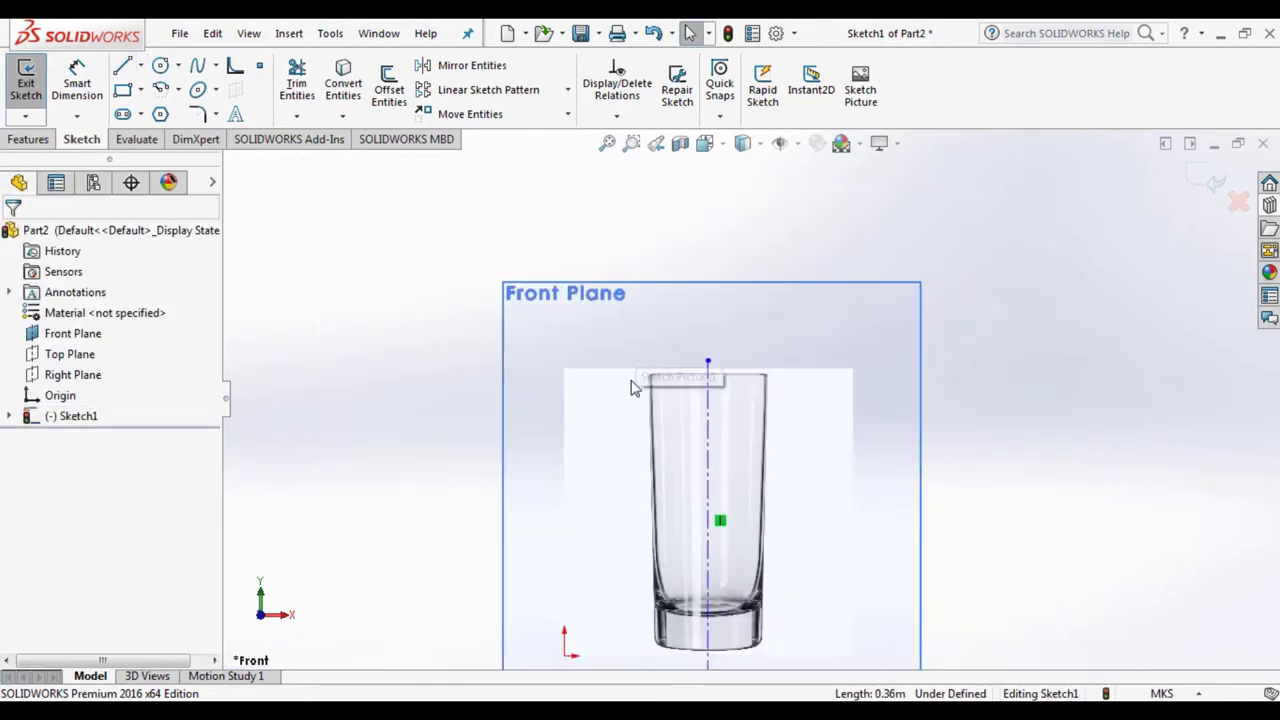
Step: Activate the Line tool and zoom in on the glass base at the centerline
left_click(124, 66)
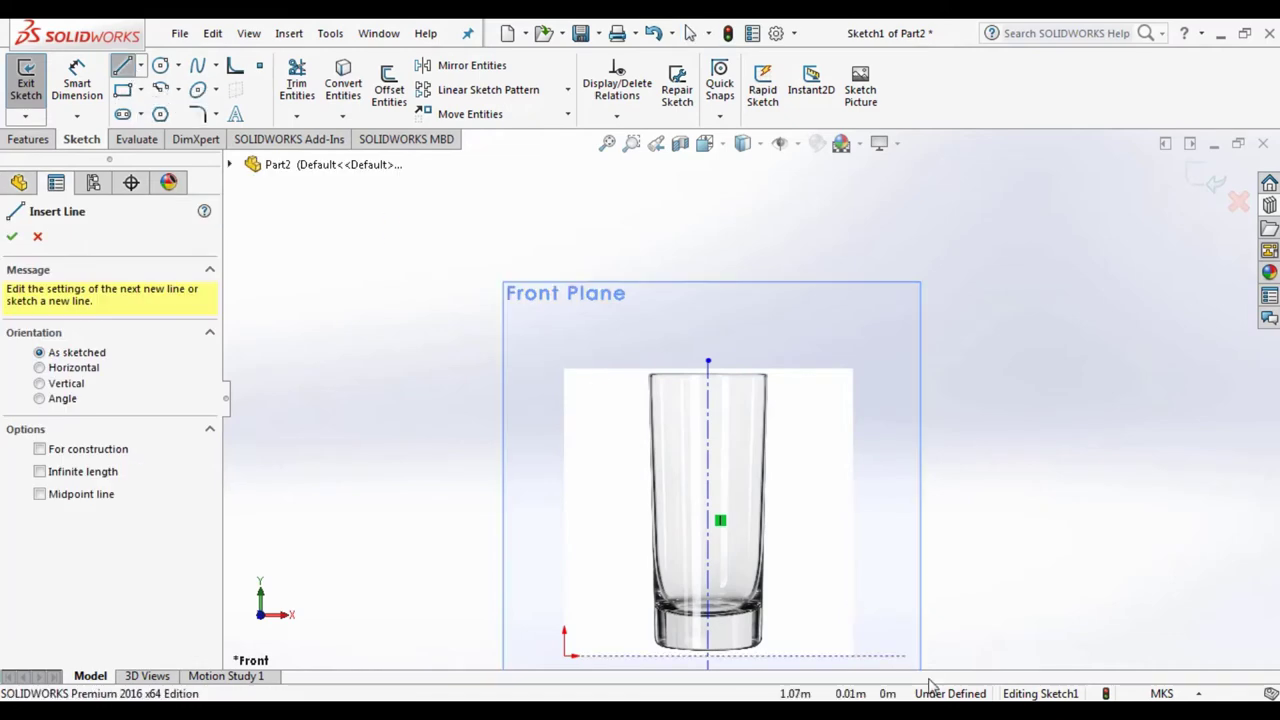
scroll(640, 600, "up", 3)
scroll(660, 597, "down", 3)
scroll(840, 500, "up", 5)
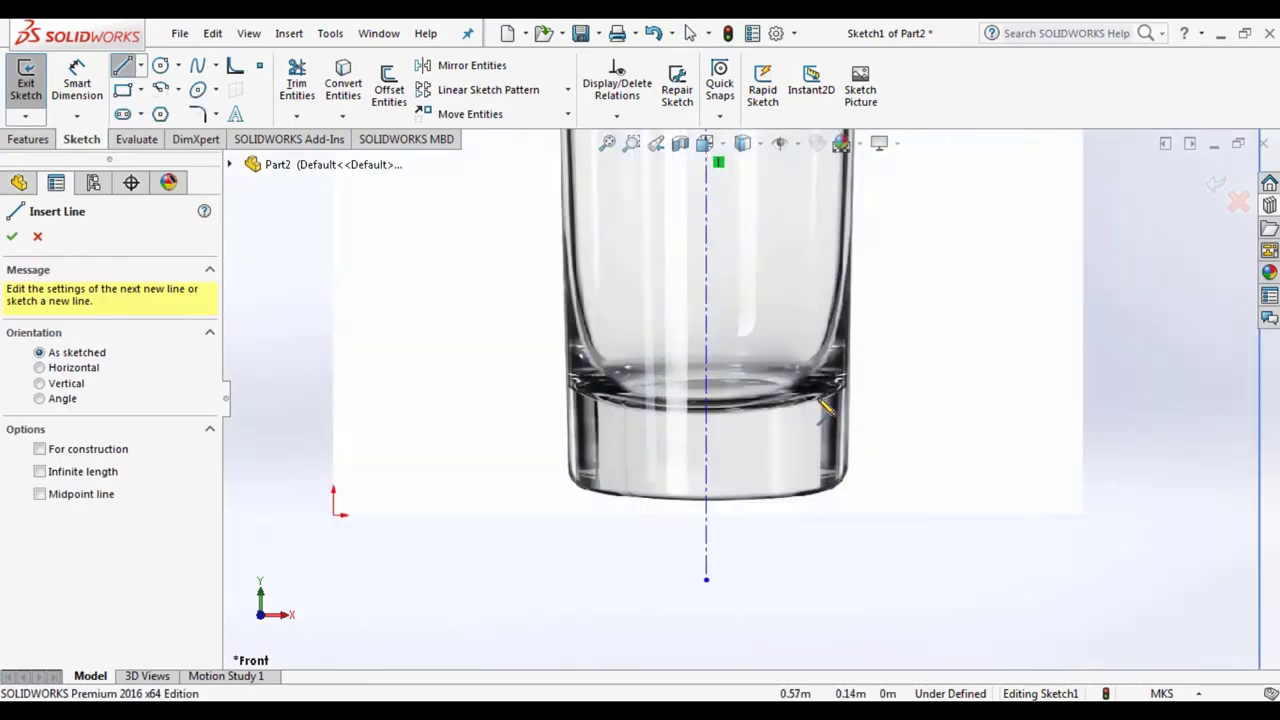
scroll(716, 518, "up", 2)
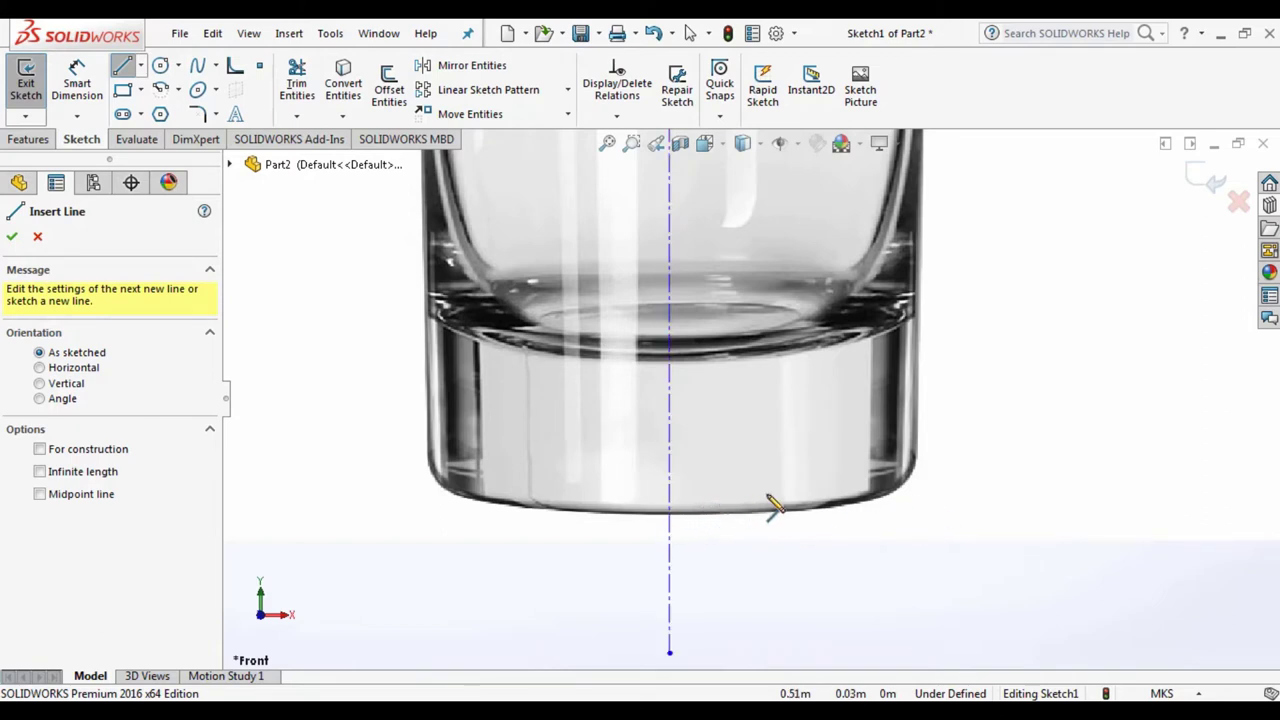
scroll(775, 505, "up", 8)
scroll(768, 450, "down", 4)
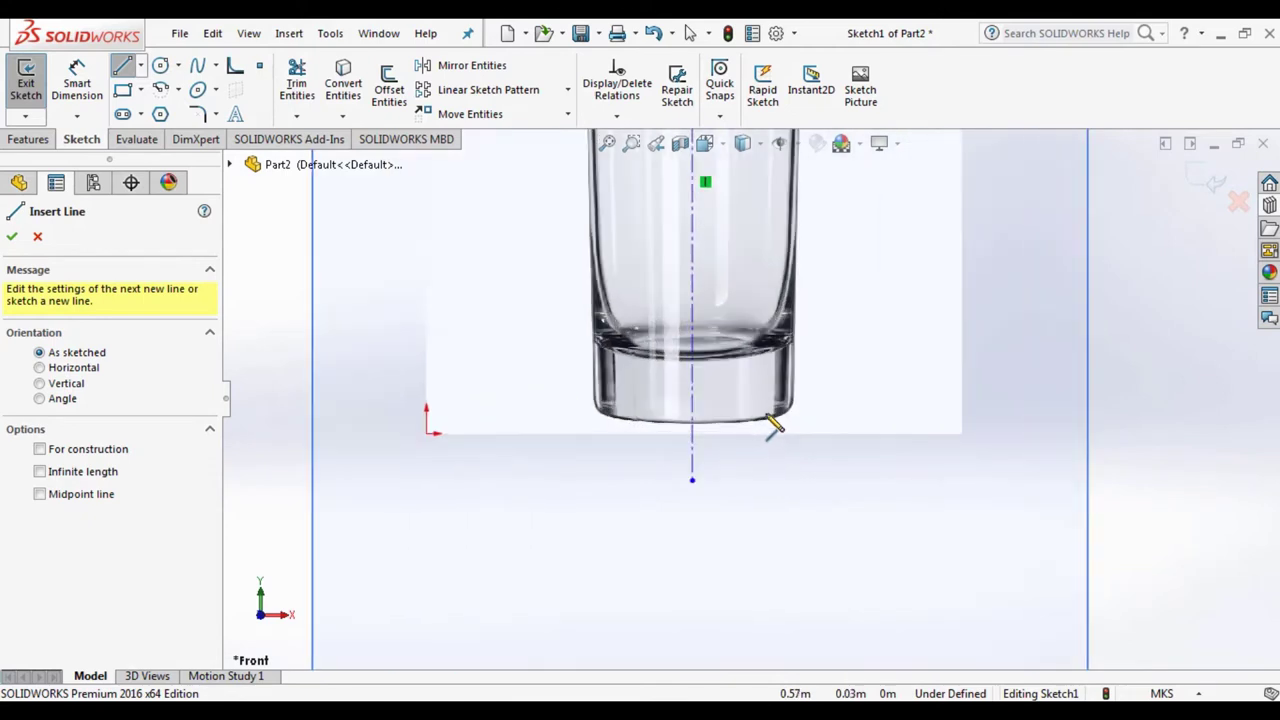
scroll(775, 425, "down", 3)
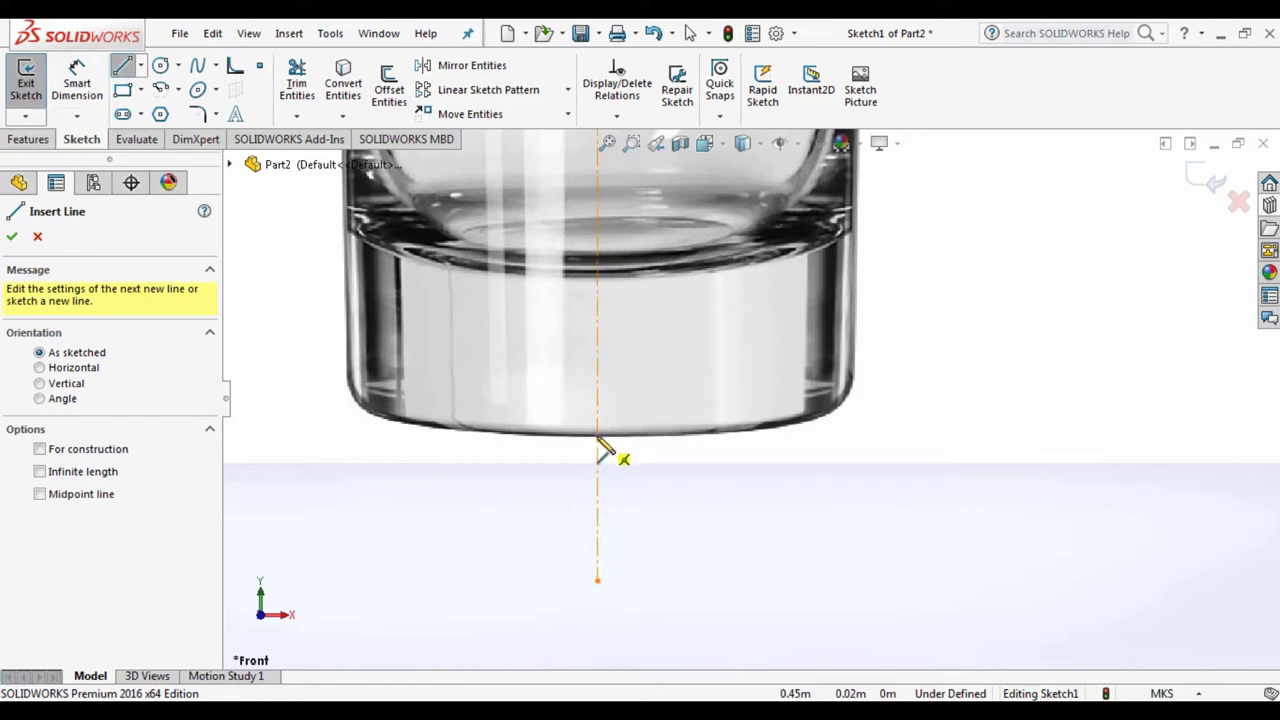
Step: Draw the horizontal base line from the centerline to the glass's right edge and align its end
left_click(599, 436)
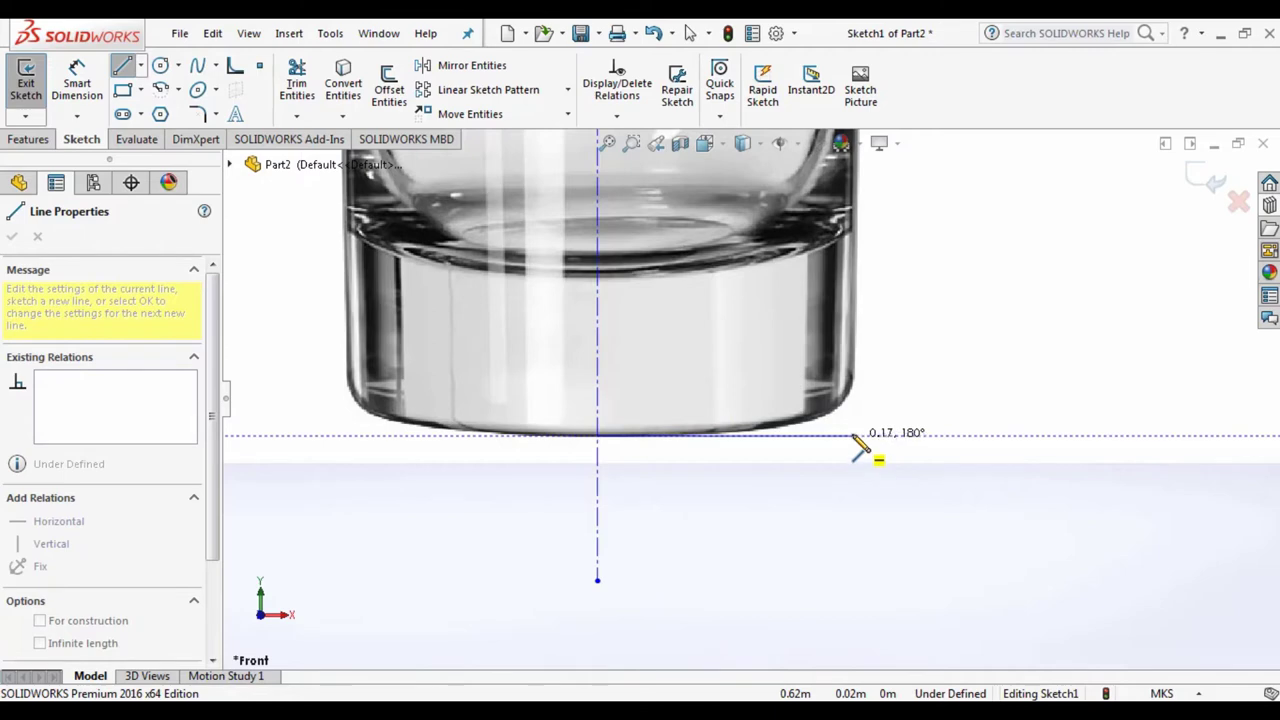
left_click(852, 436)
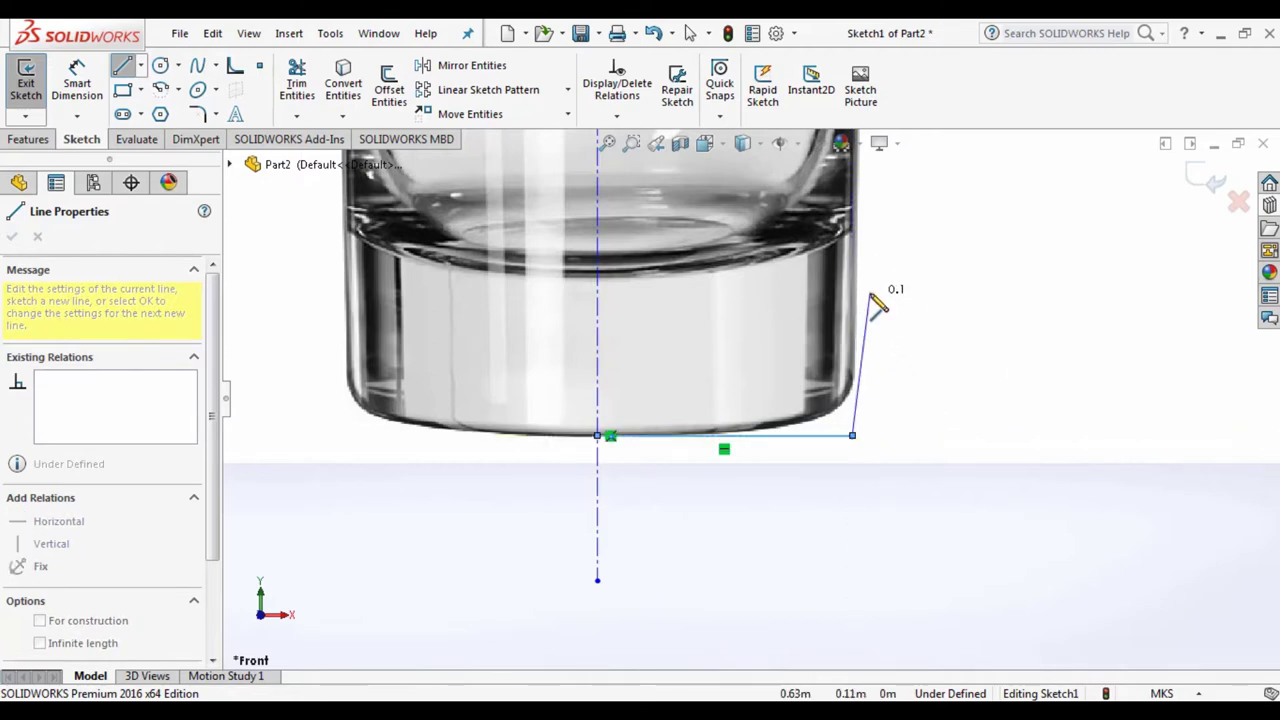
key("Escape")
mouse_move(852, 437)
left_mouse_down()
mouse_move(885, 439)
mouse_move(858, 437)
left_mouse_up()
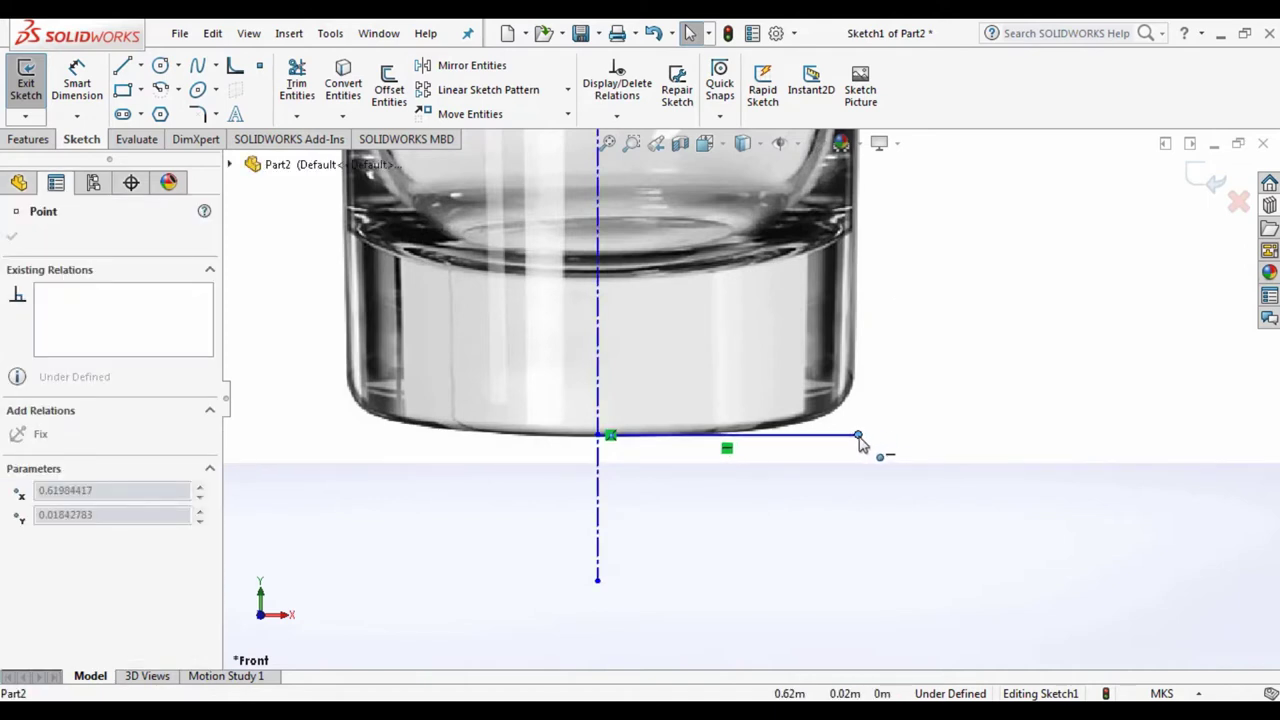
left_click_drag(861, 443, 862, 444)
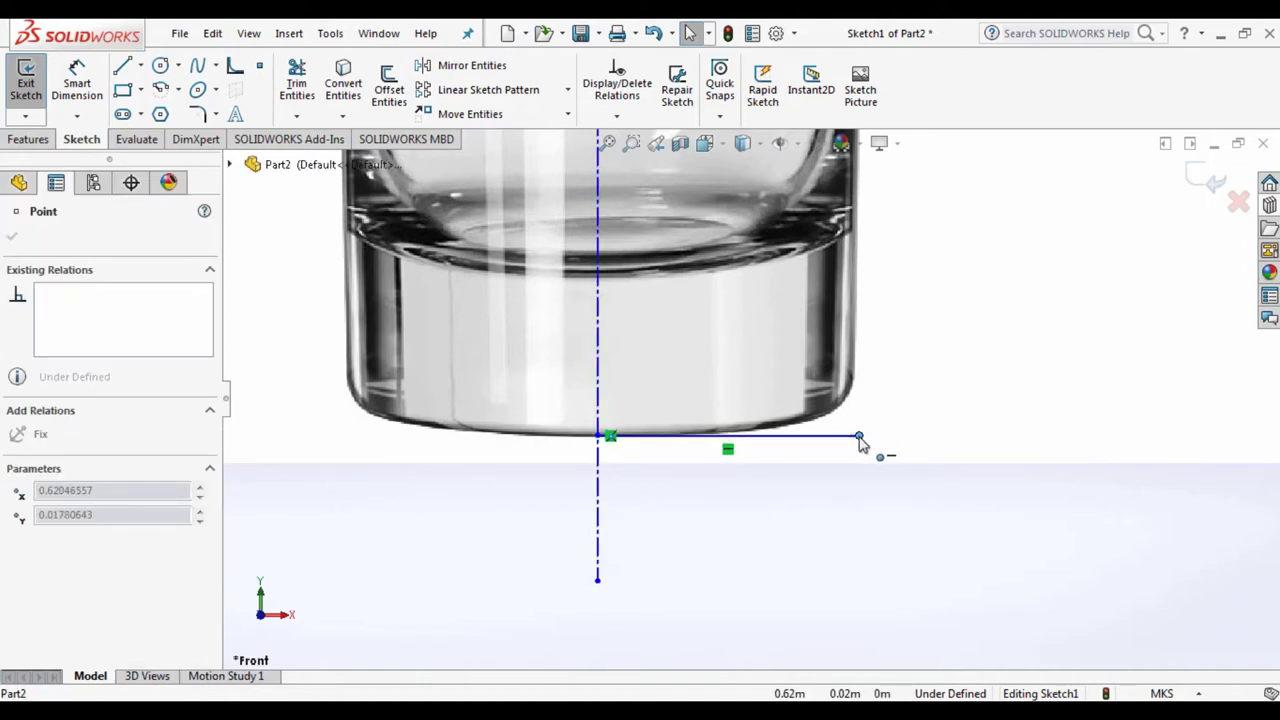
left_click(963, 426)
Step: Draw a vertical line up the glass side from the base corner and align the corner
left_click(120, 66)
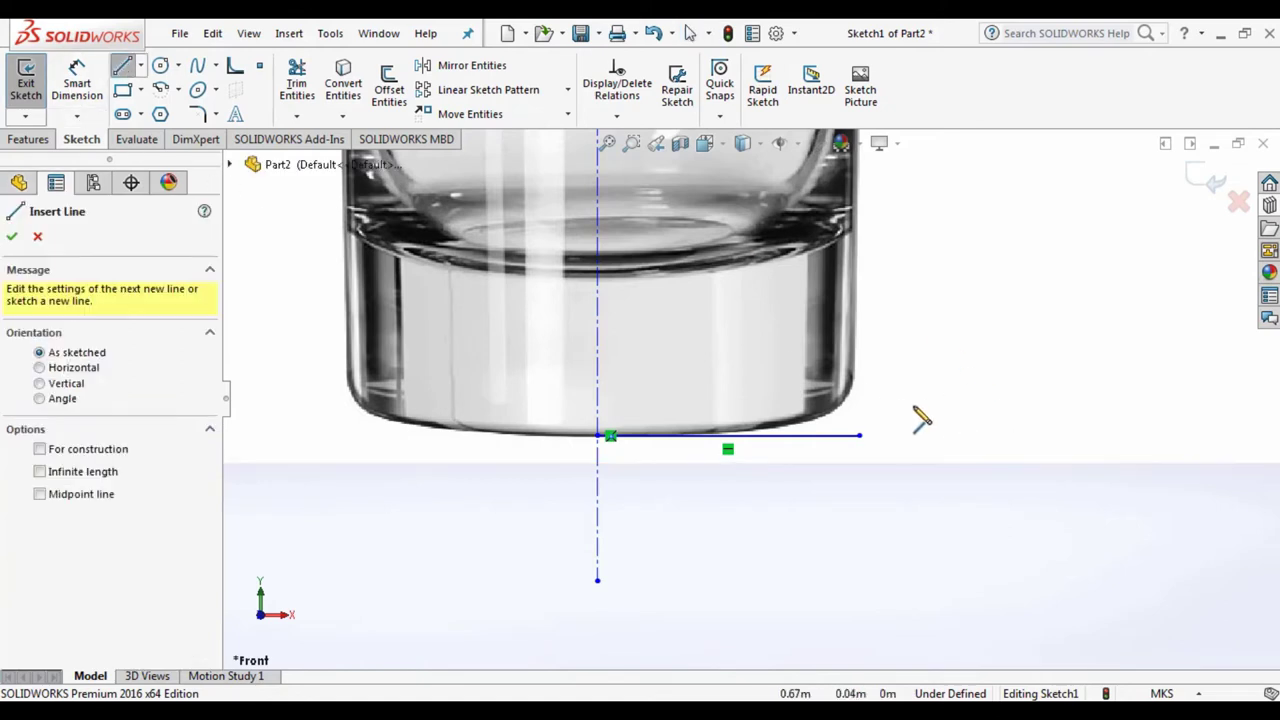
left_click(861, 436)
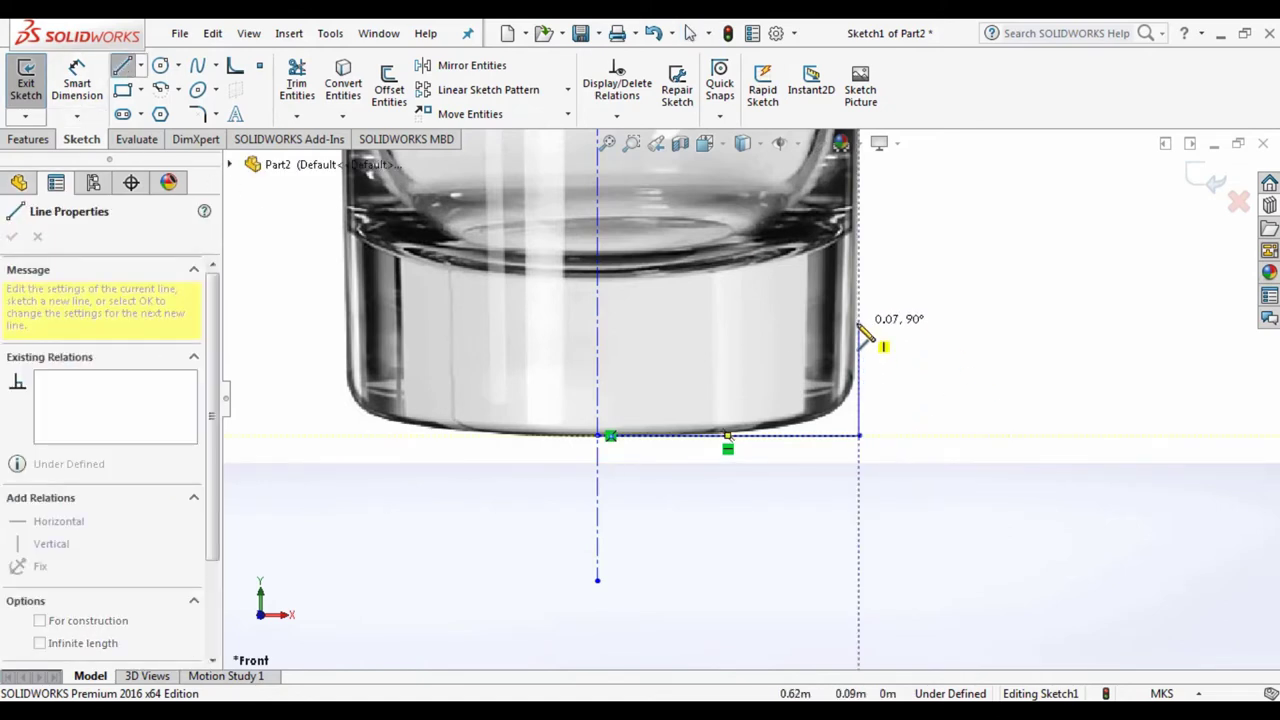
left_click(860, 274)
key("Escape")
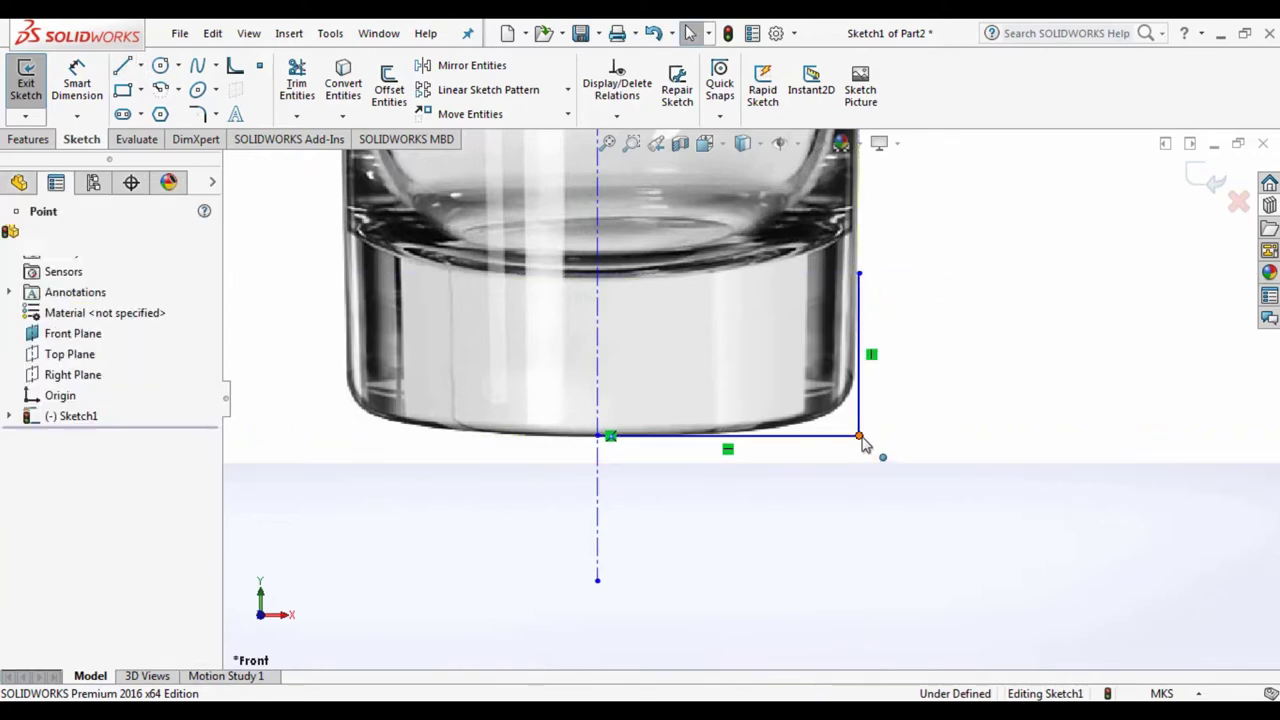
left_click(858, 439)
left_click_drag(847, 443, 860, 445)
left_click(915, 400)
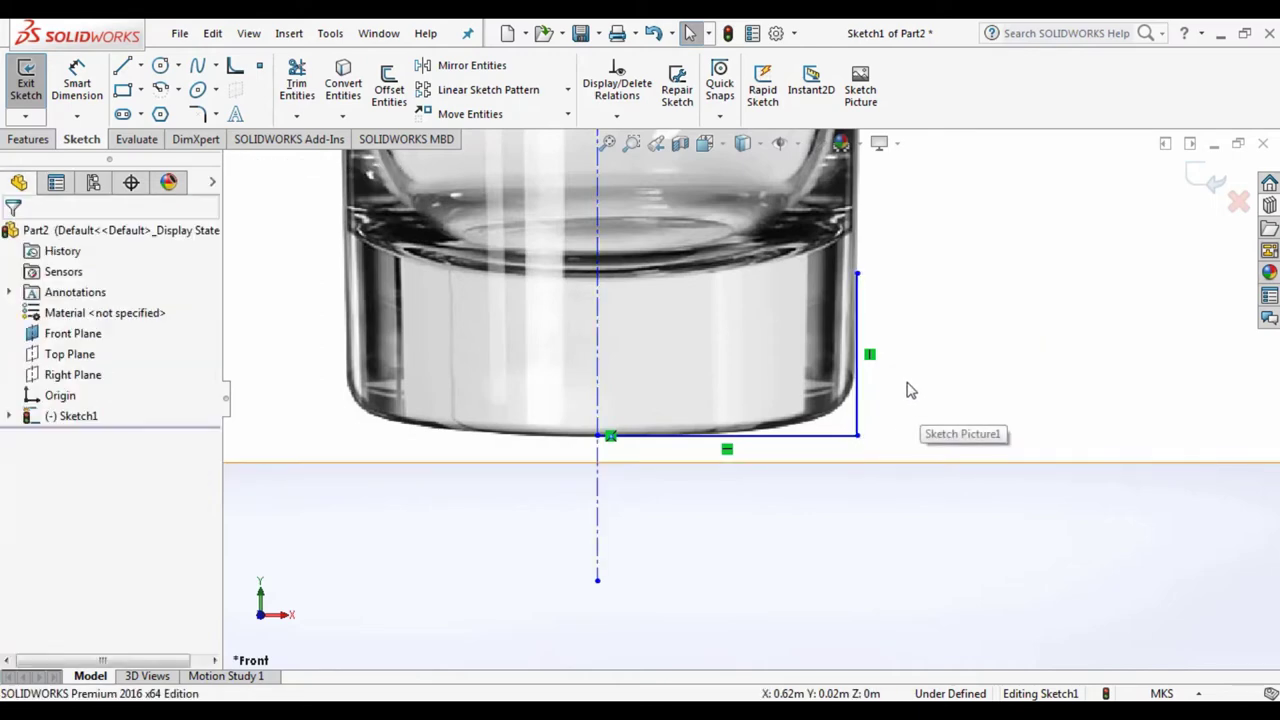
scroll(909, 389, "up", 2)
scroll(869, 306, "down", 2)
Step: Begin the outer wall line at the top of the side segment, placing the first point upward
left_click(122, 65)
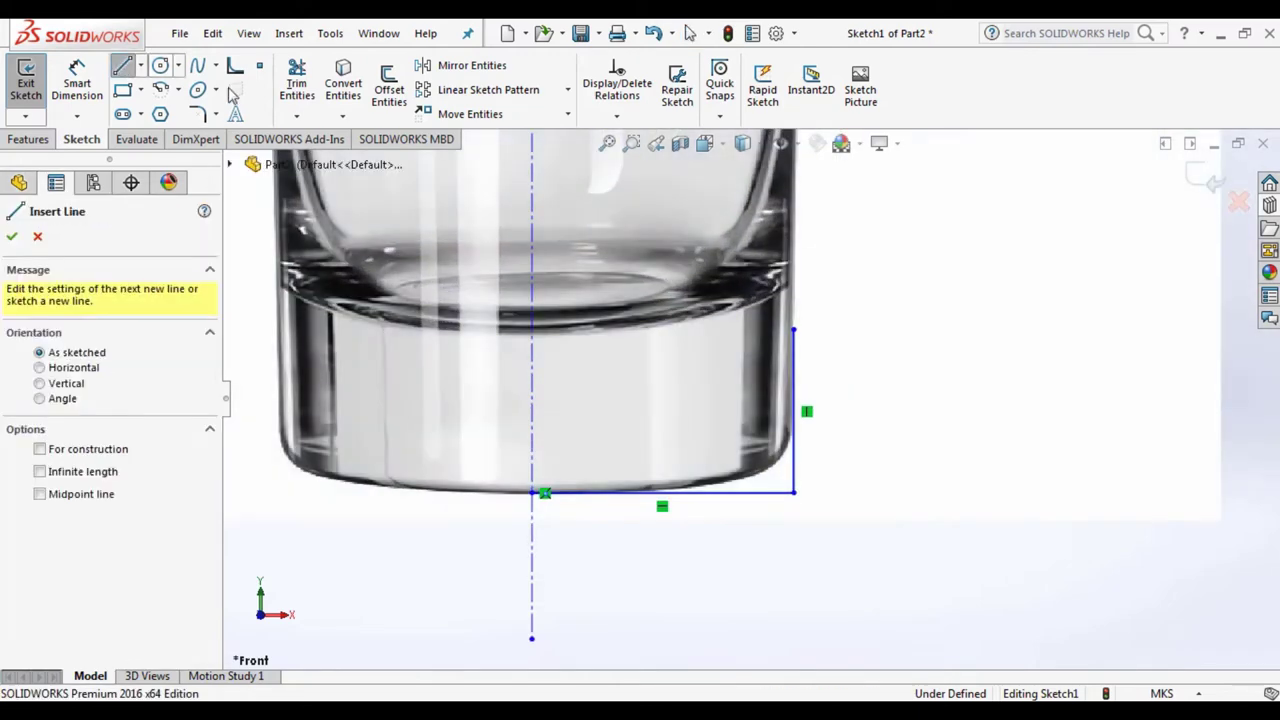
left_click(793, 330)
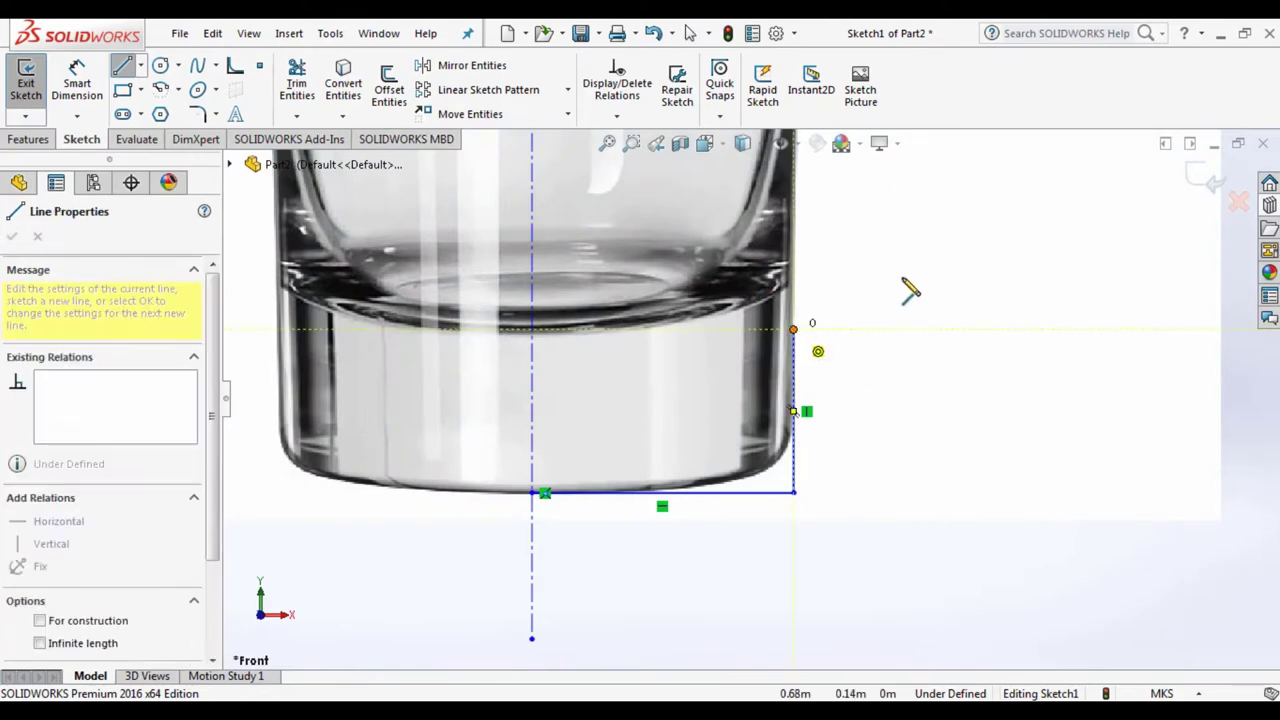
left_click(794, 191)
scroll(805, 200, "up", 4)
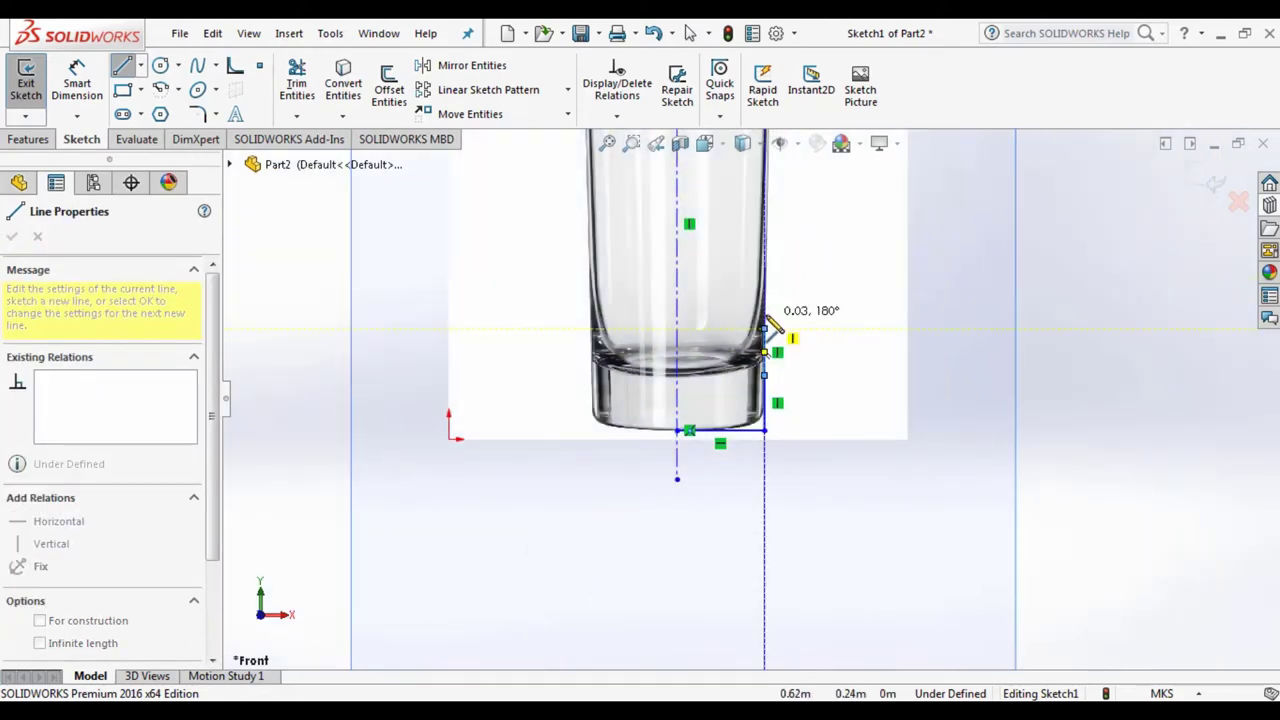
scroll(786, 334, "down", 3)
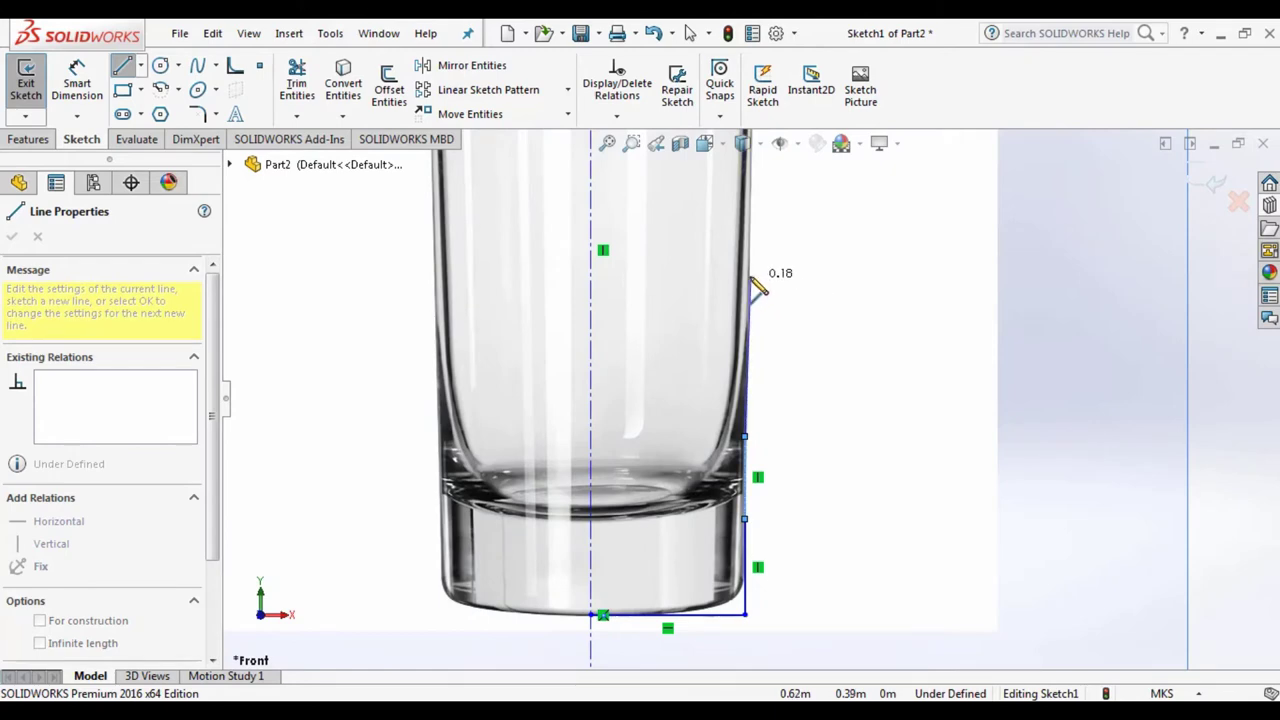
scroll(756, 292, "down", 2)
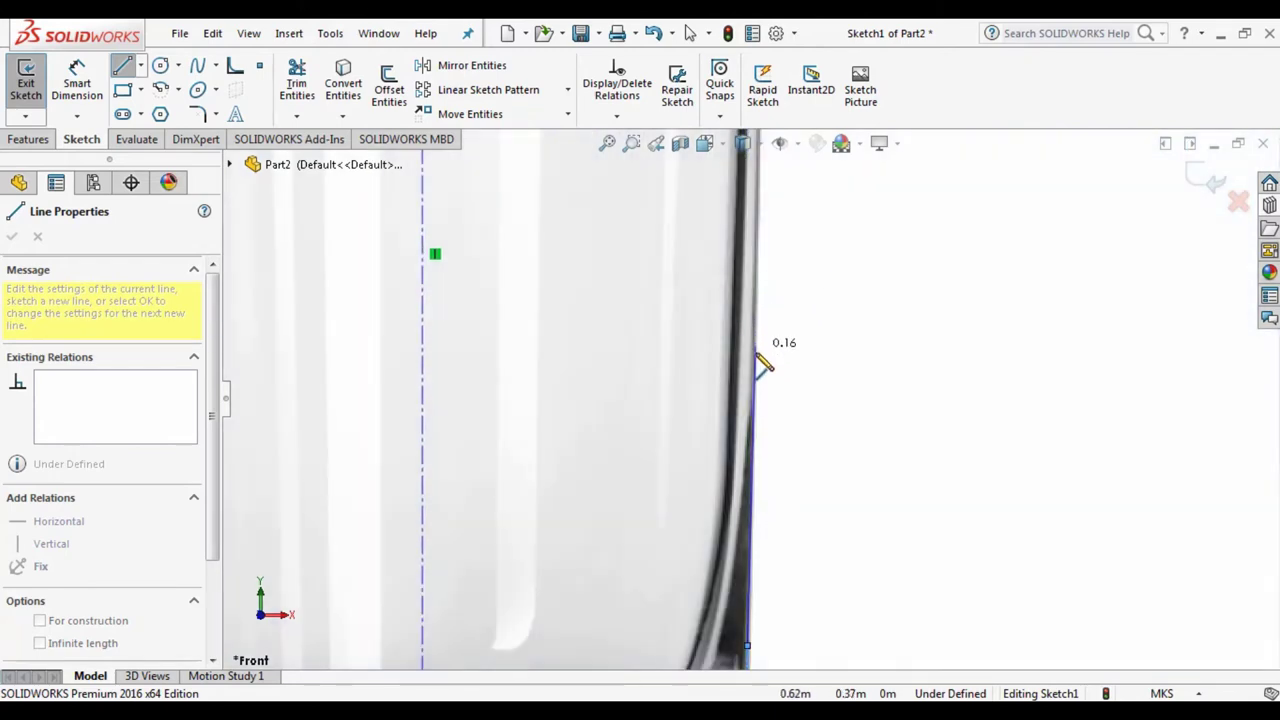
scroll(766, 449, "up", 2)
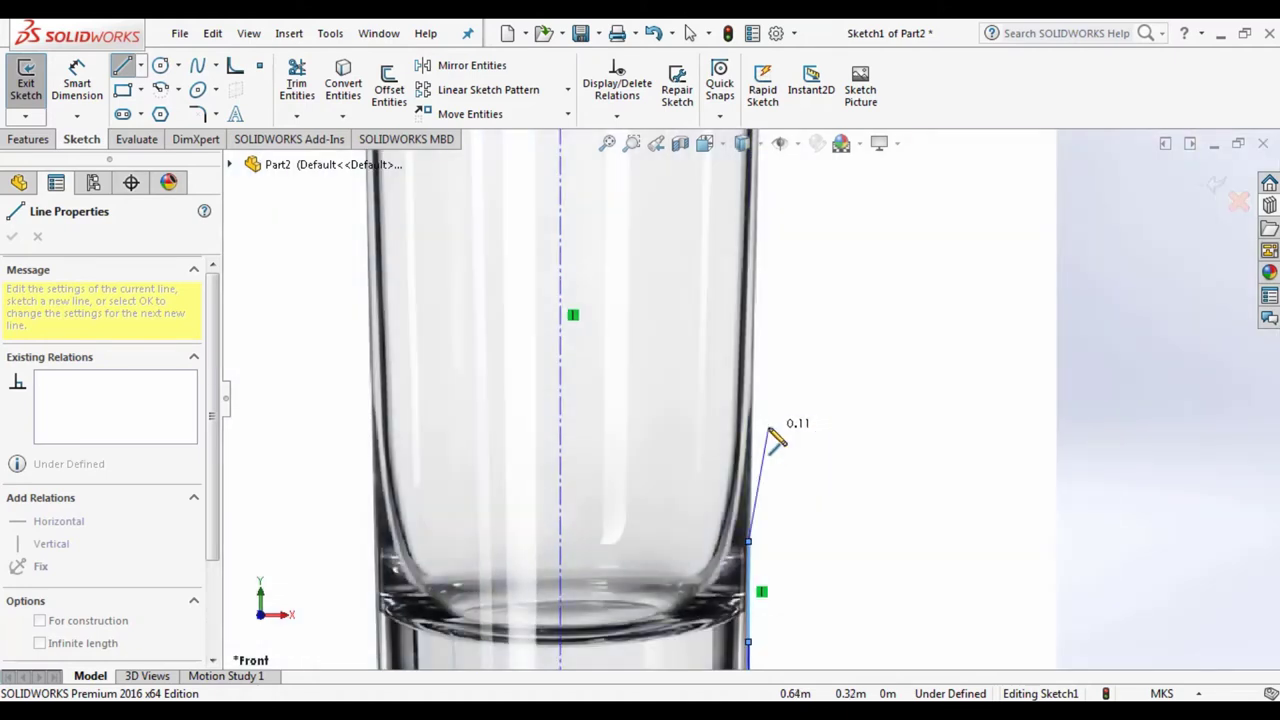
scroll(757, 300, "down", 2)
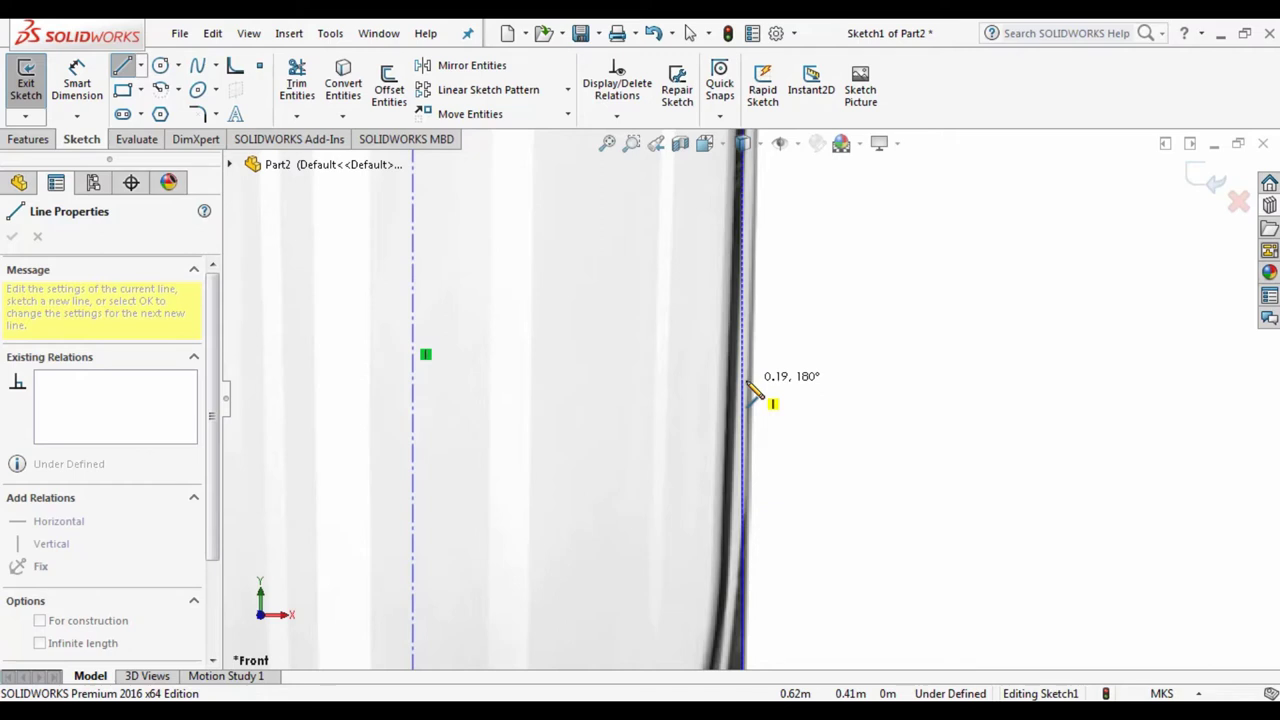
scroll(751, 384, "up", 3)
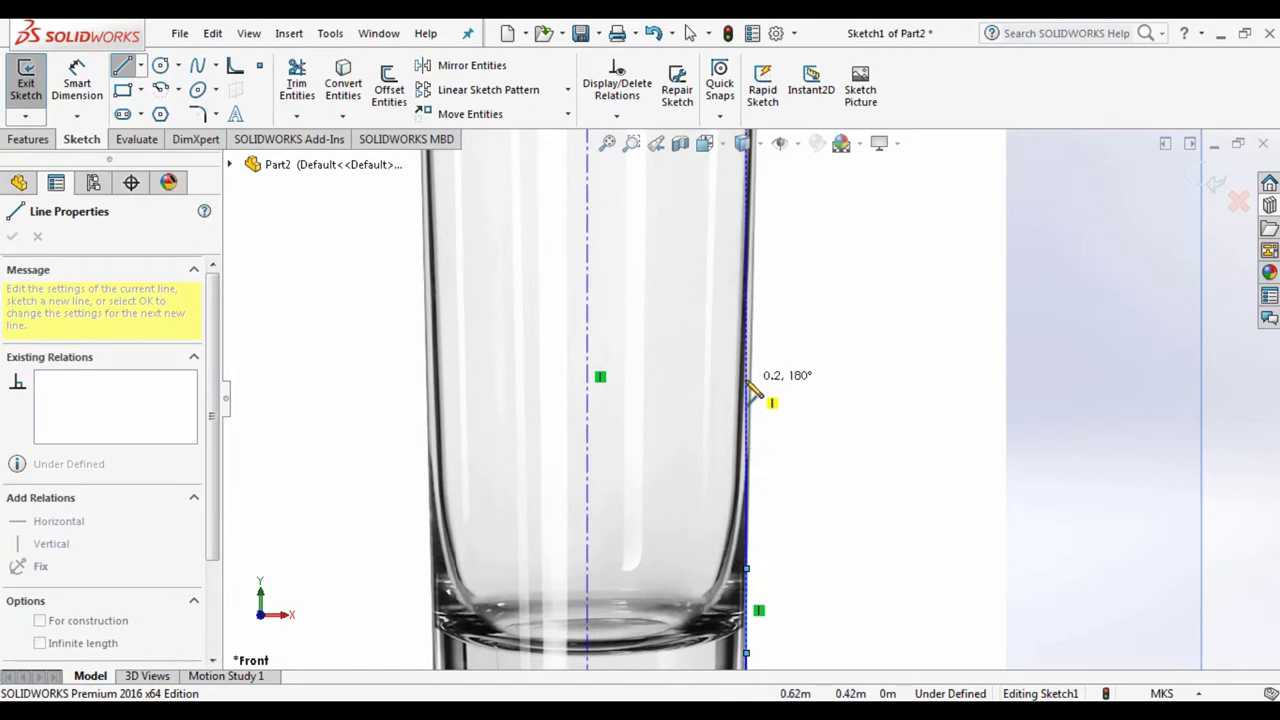
scroll(747, 399, "down", 2)
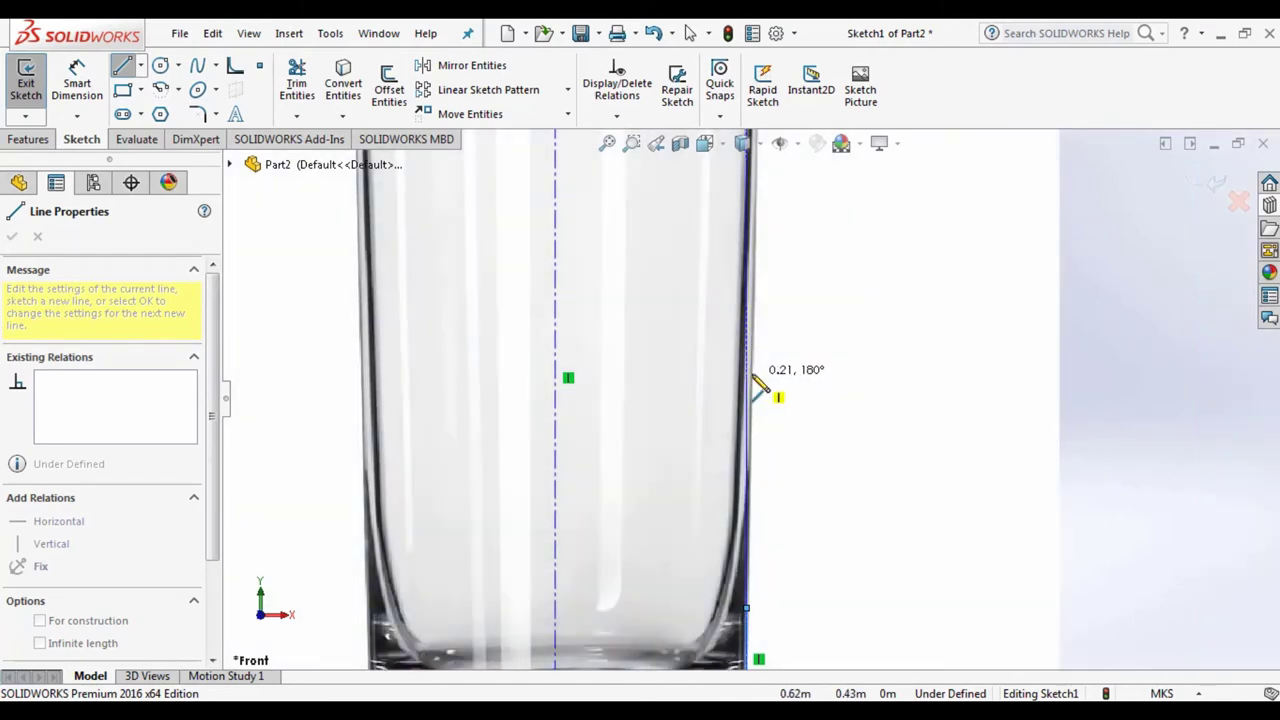
scroll(757, 386, "down", 1)
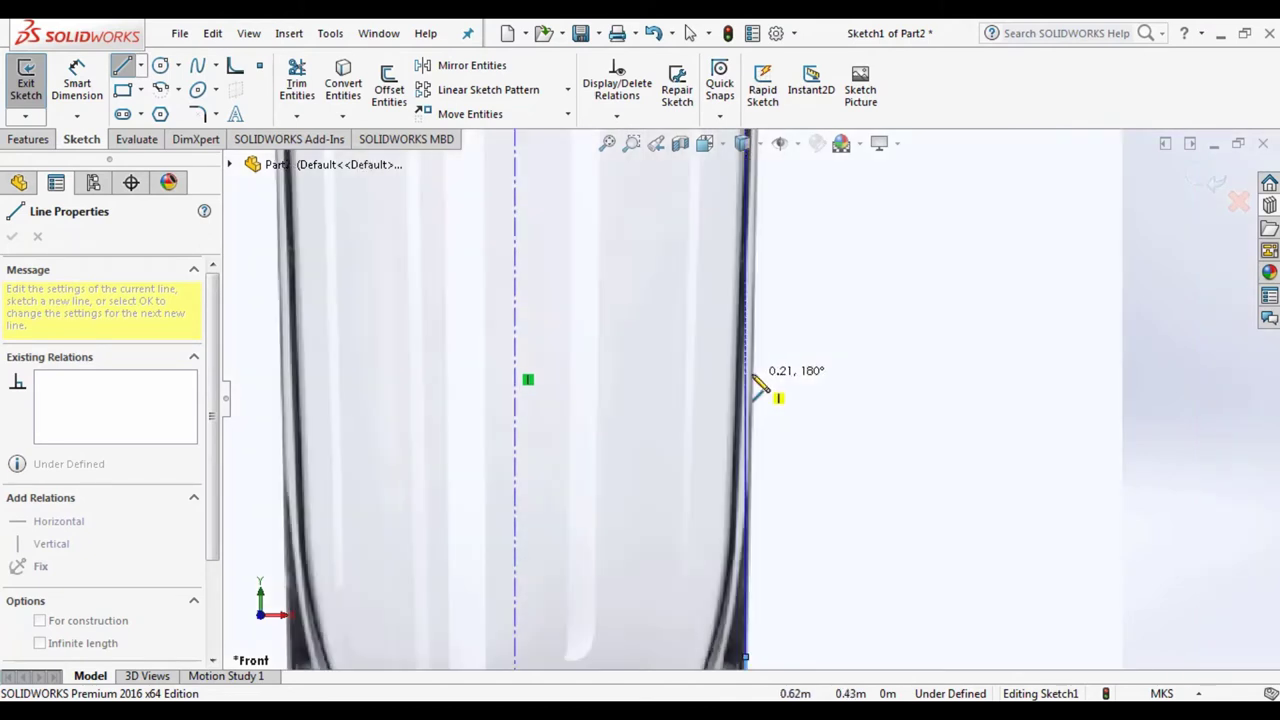
scroll(757, 400, "up", 1)
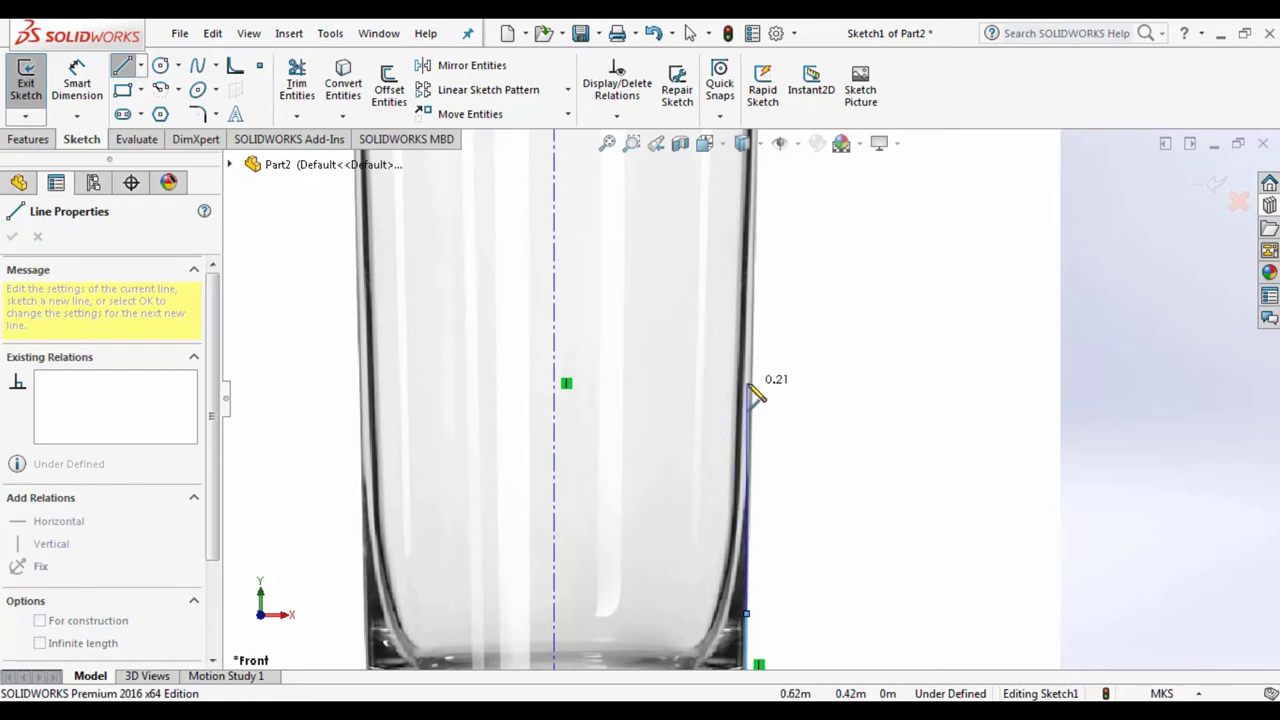
scroll(766, 451, "down", 2)
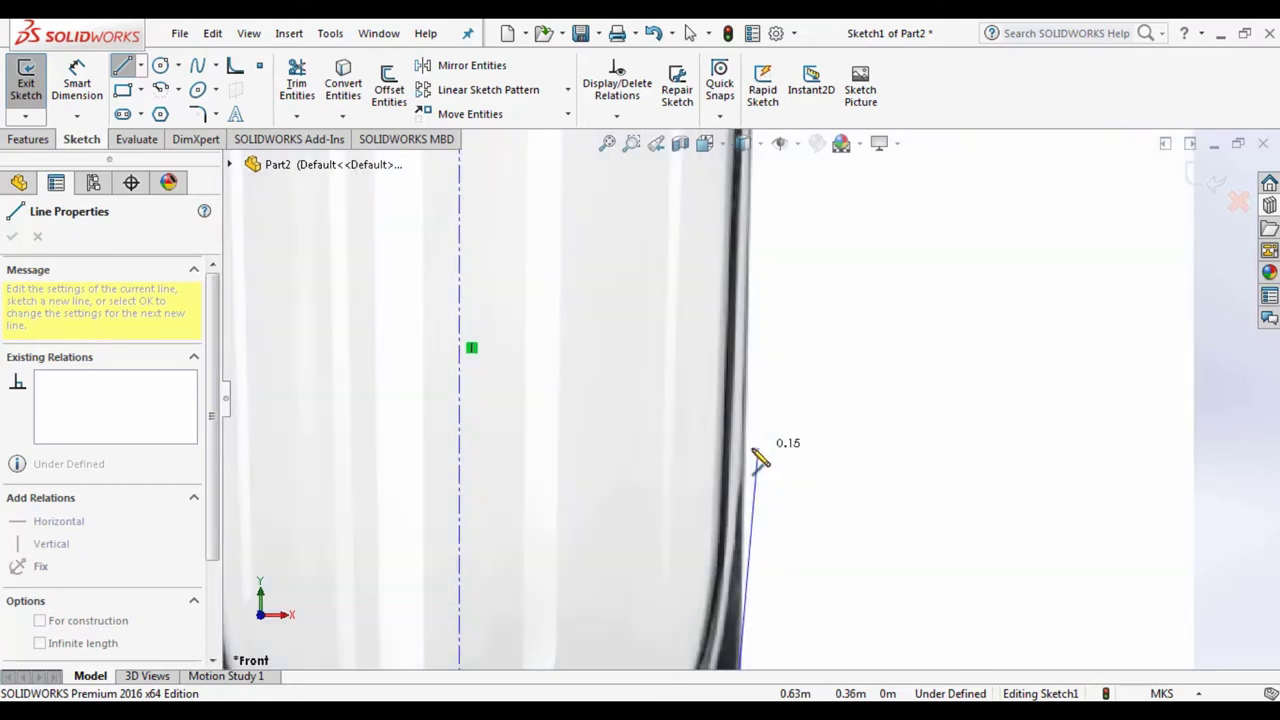
Step: Continue the outer wall with points up the taper, ending at the rim corner
left_click(743, 437)
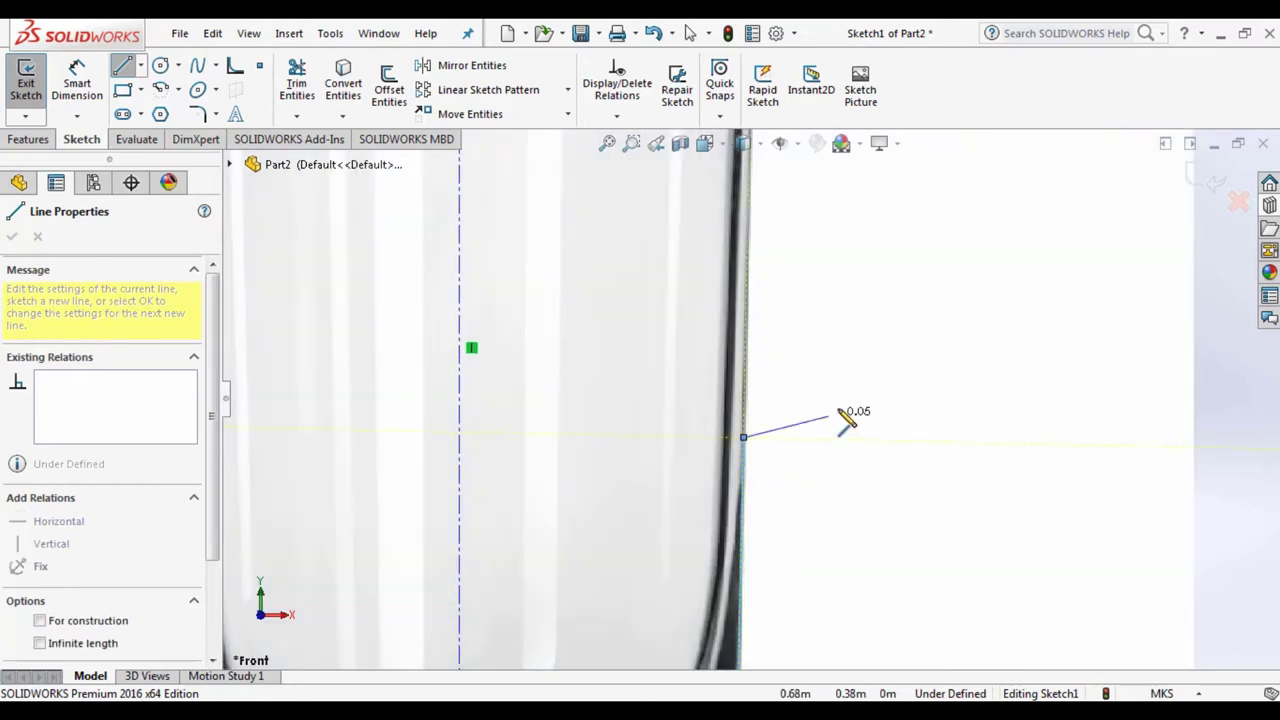
left_click(762, 245)
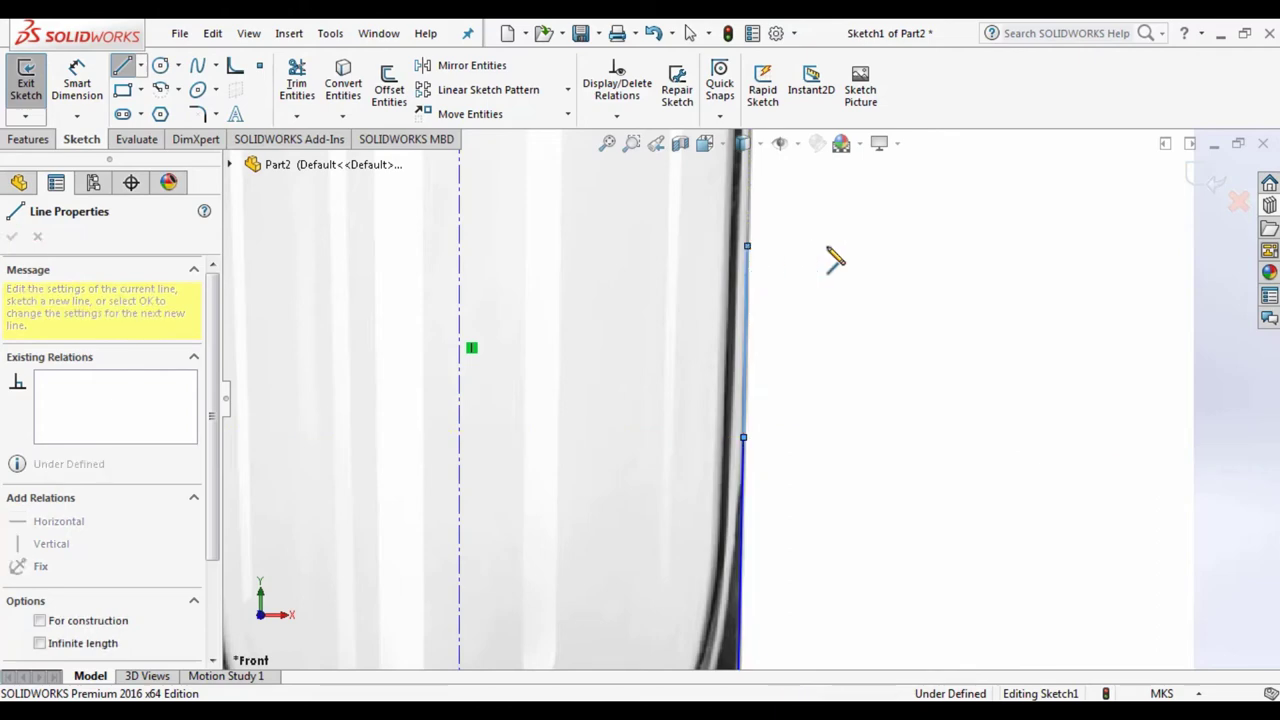
scroll(815, 258, "up", 2)
scroll(815, 268, "up", 2)
scroll(808, 271, "down", 2)
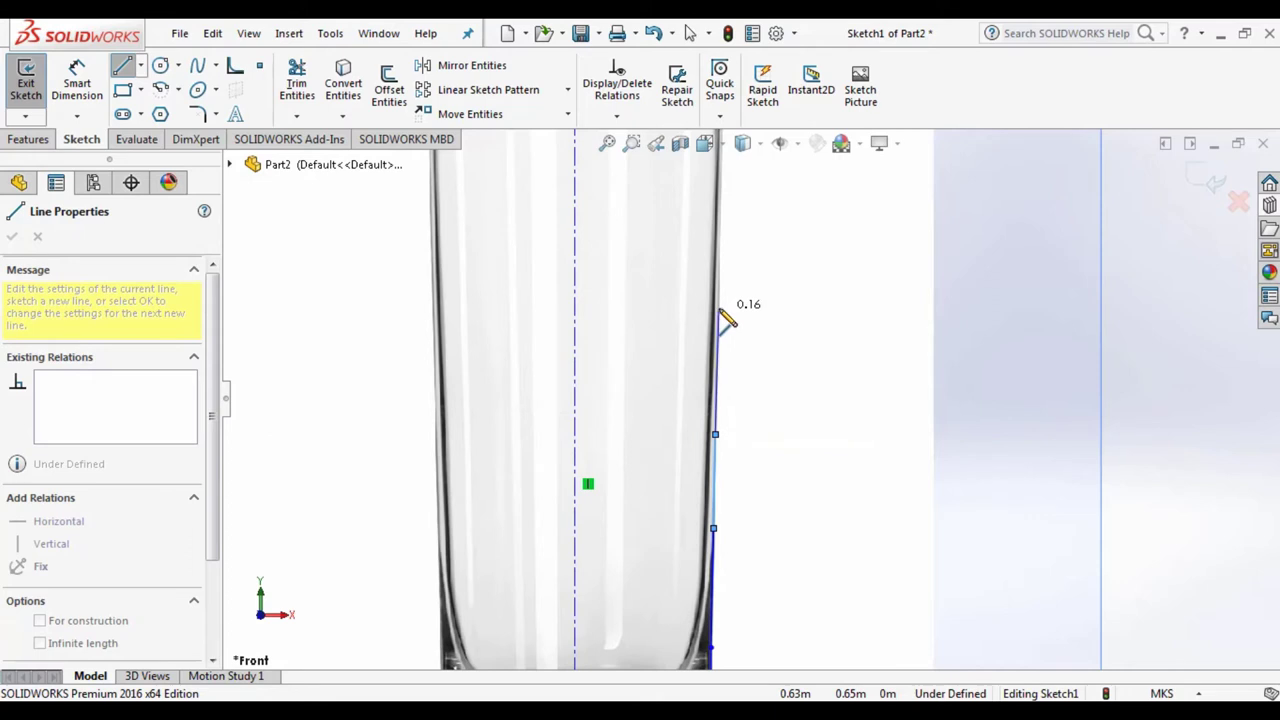
left_click(718, 311)
scroll(730, 306, "down", 3)
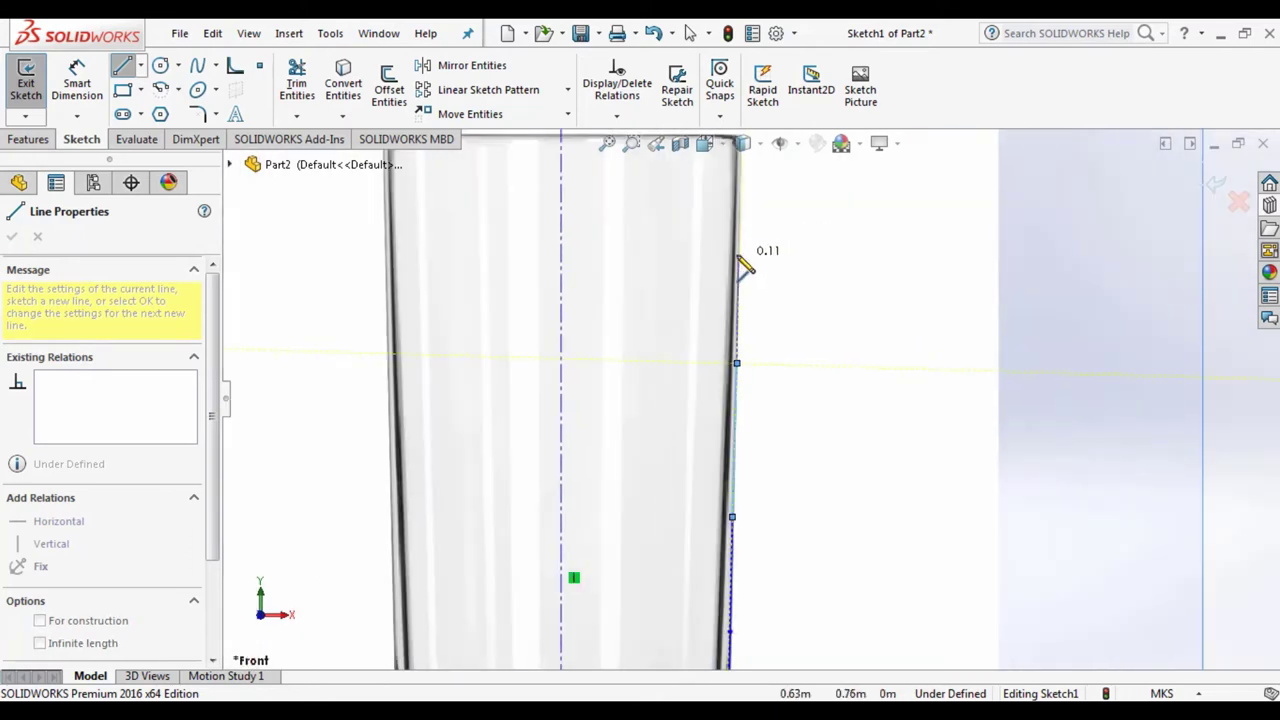
scroll(741, 259, "down", 3)
left_click(753, 276)
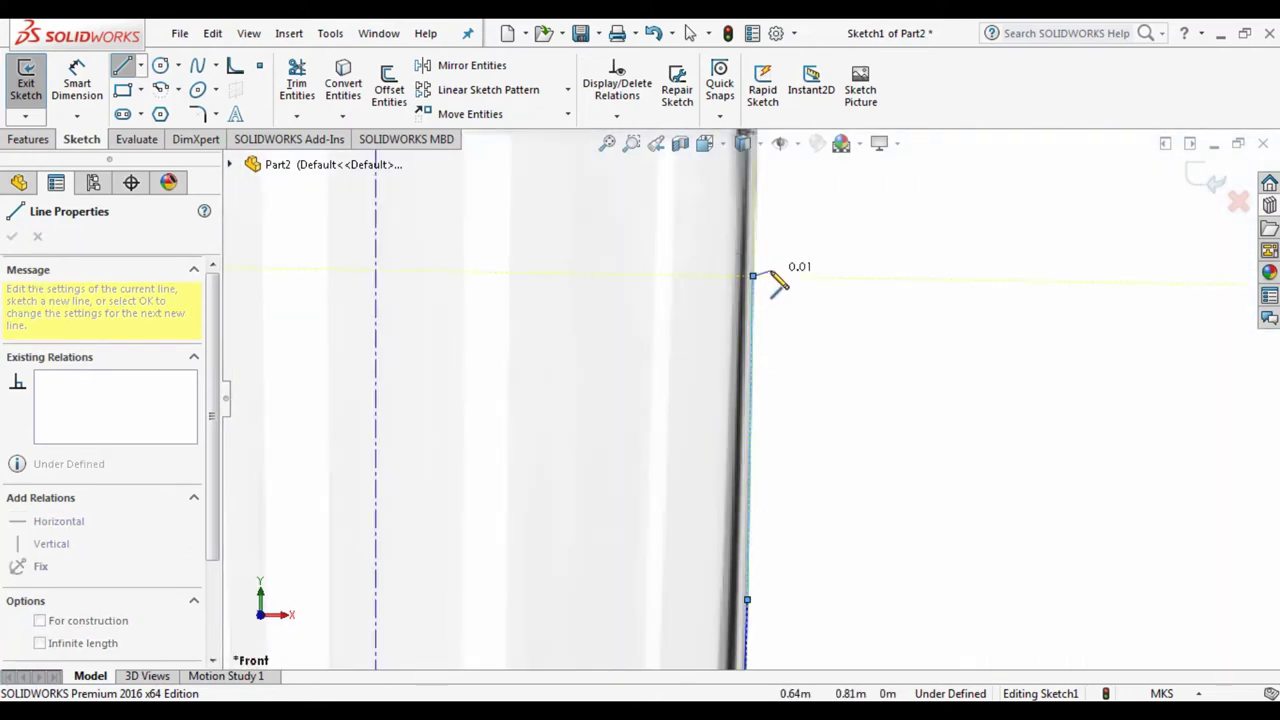
scroll(762, 276, "up", 3)
scroll(760, 332, "down", 3)
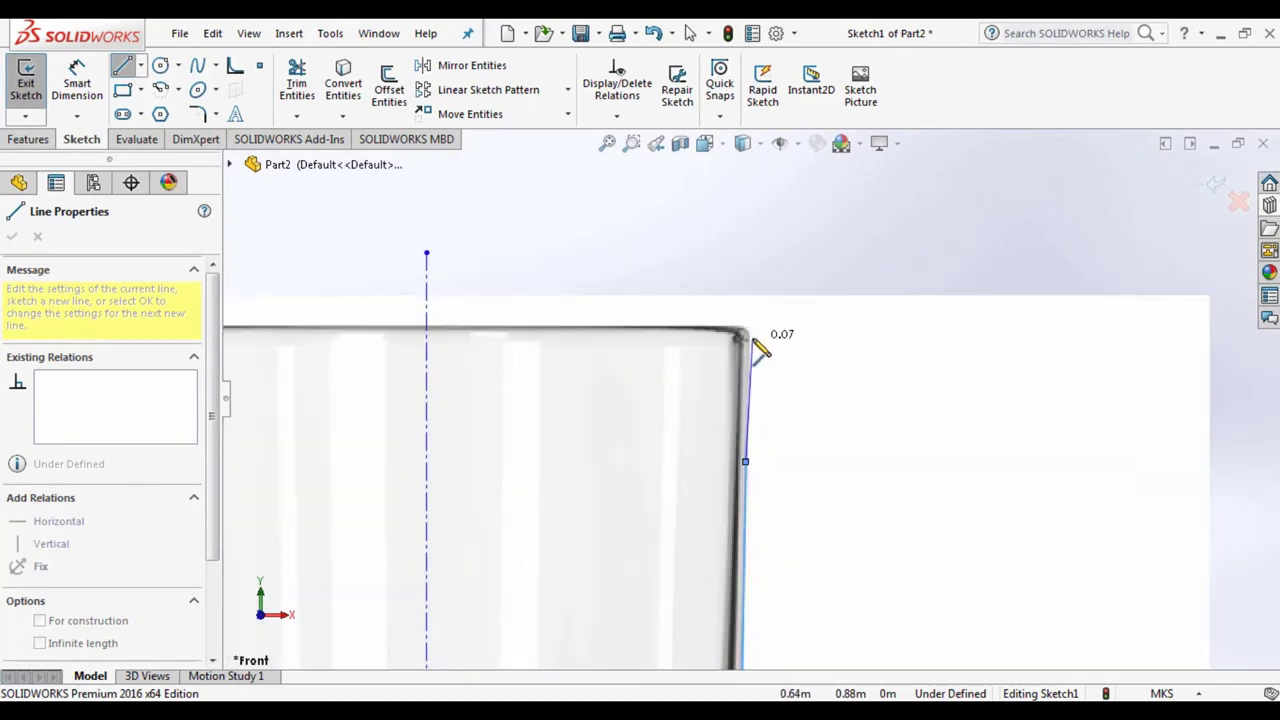
double_click(751, 339)
key("Escape")
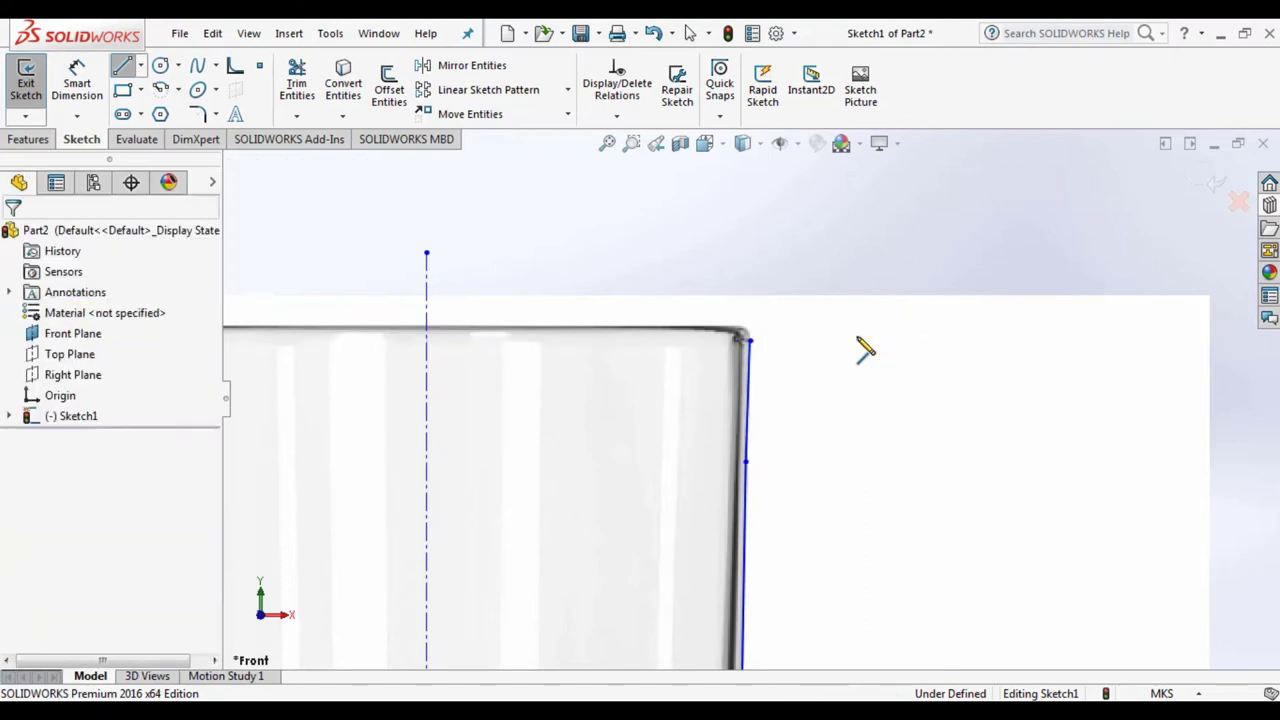
Step: Draw a short horizontal rim line at the glass's top corner
left_click(122, 65)
scroll(773, 325, "down", 2)
scroll(773, 325, "down", 1)
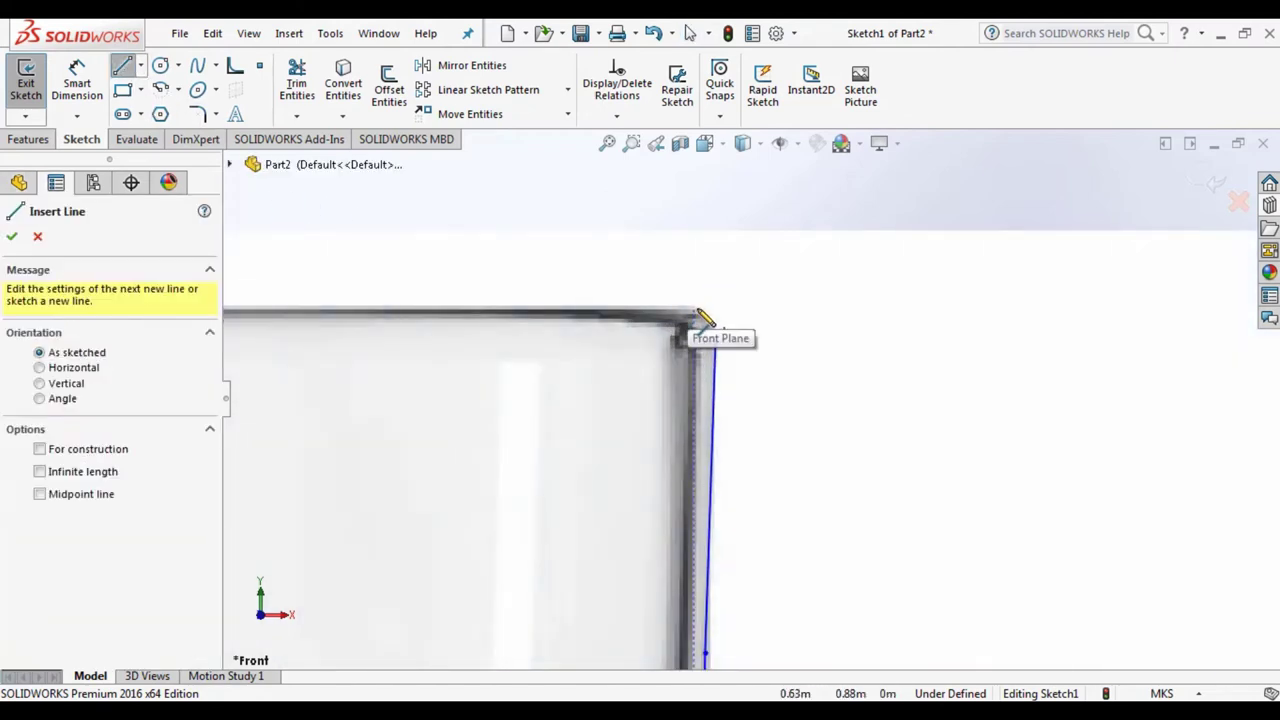
left_click(703, 320)
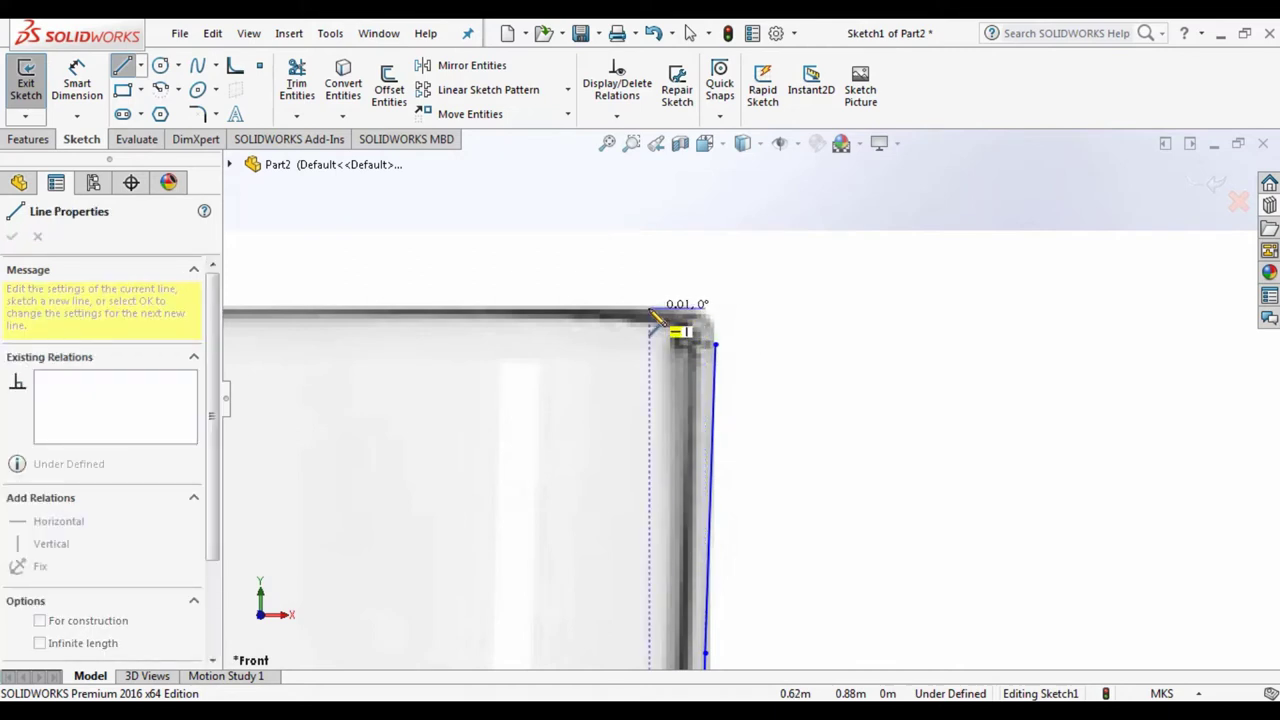
double_click(651, 312)
key("Escape")
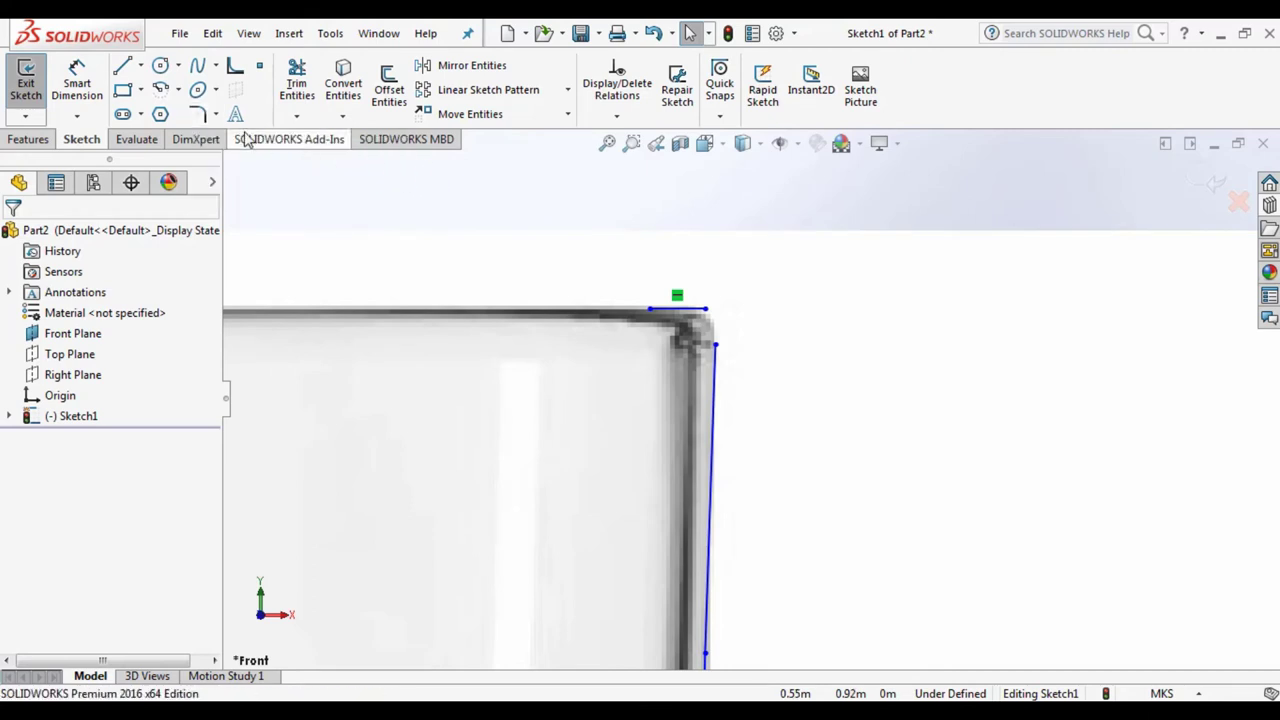
Step: Add a horizontal line past the outer wall and a vertical line crossing it upward
left_click(122, 65)
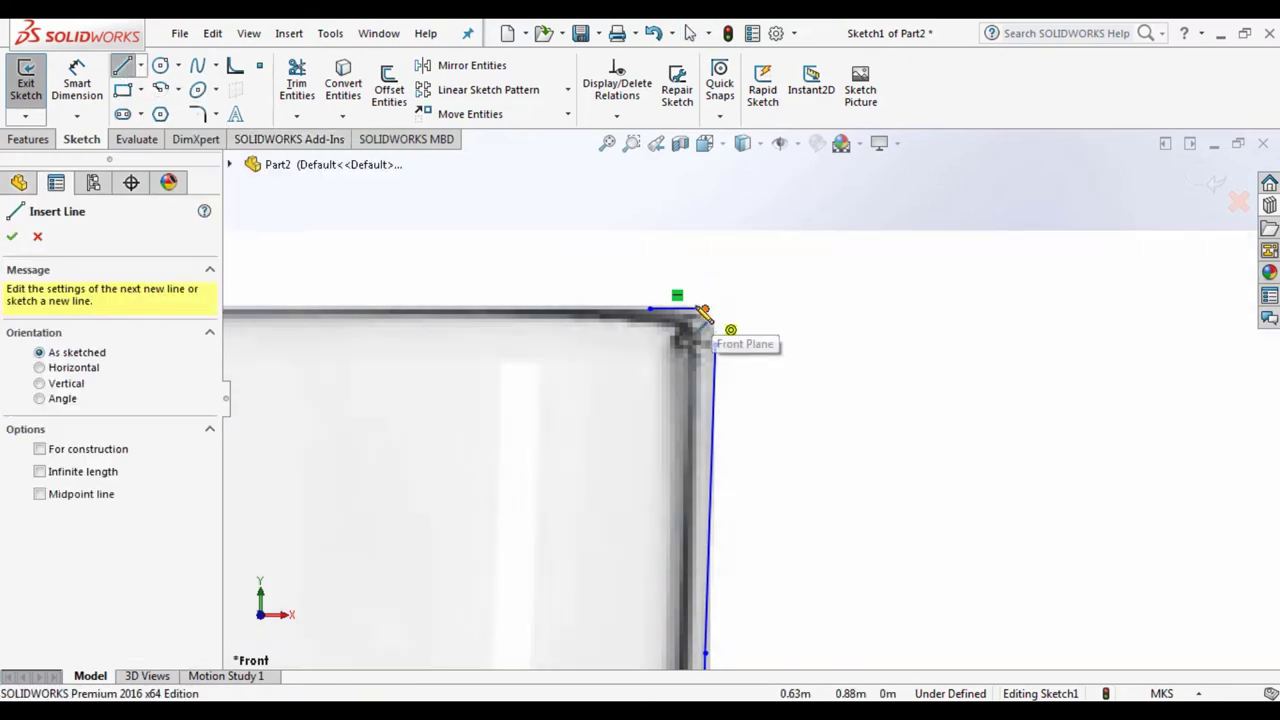
left_click(705, 309)
double_click(818, 310)
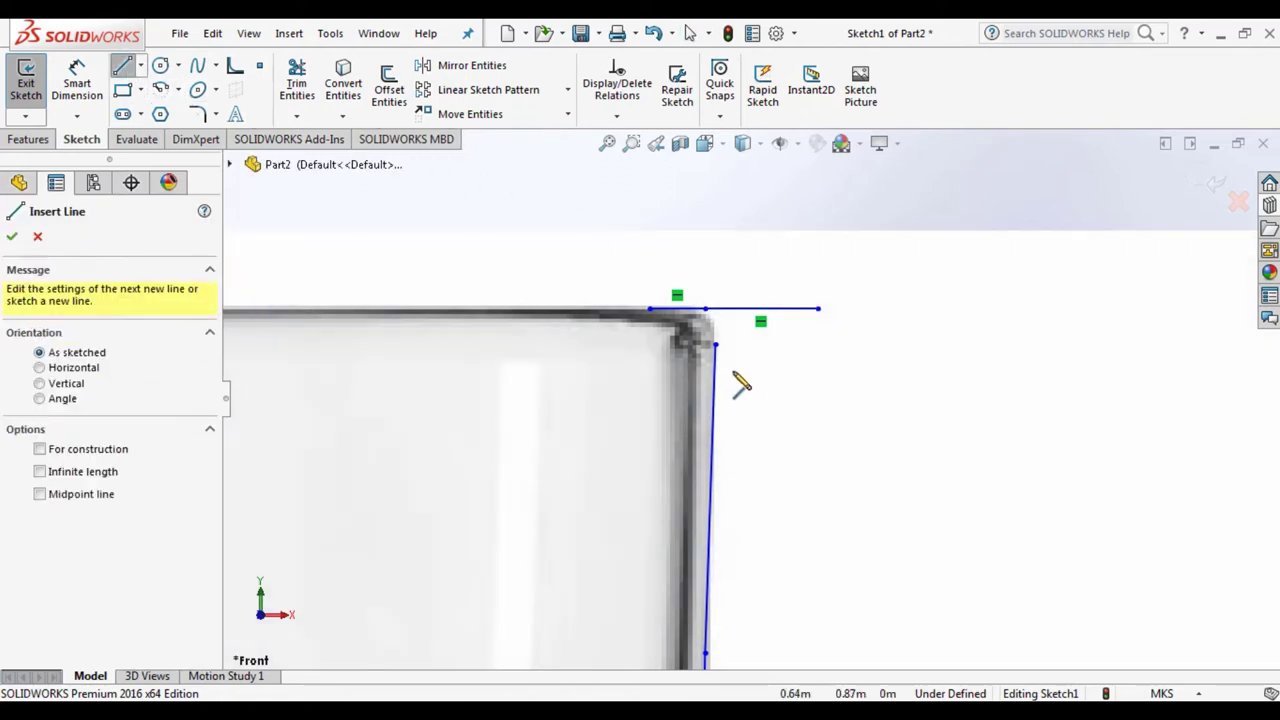
left_click(716, 309)
left_click(716, 266)
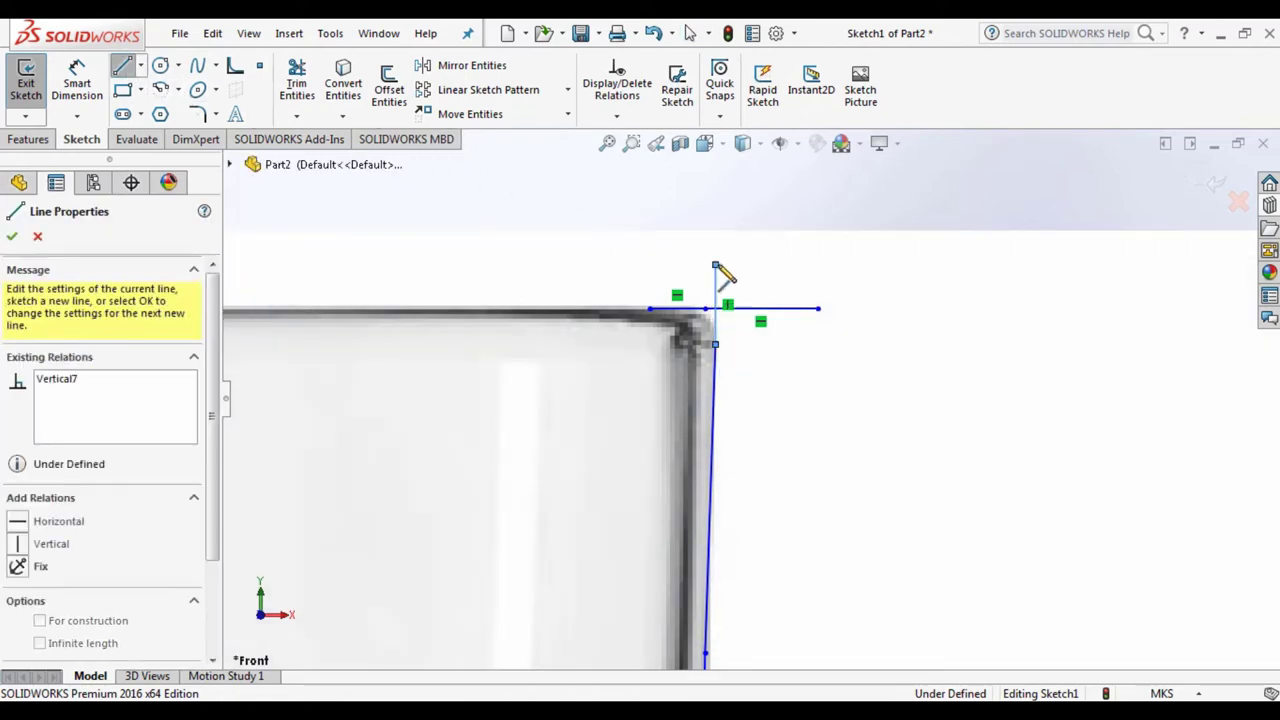
key("Escape")
Step: Power-trim the overhanging line stubs beyond the rim corner
left_click(297, 80)
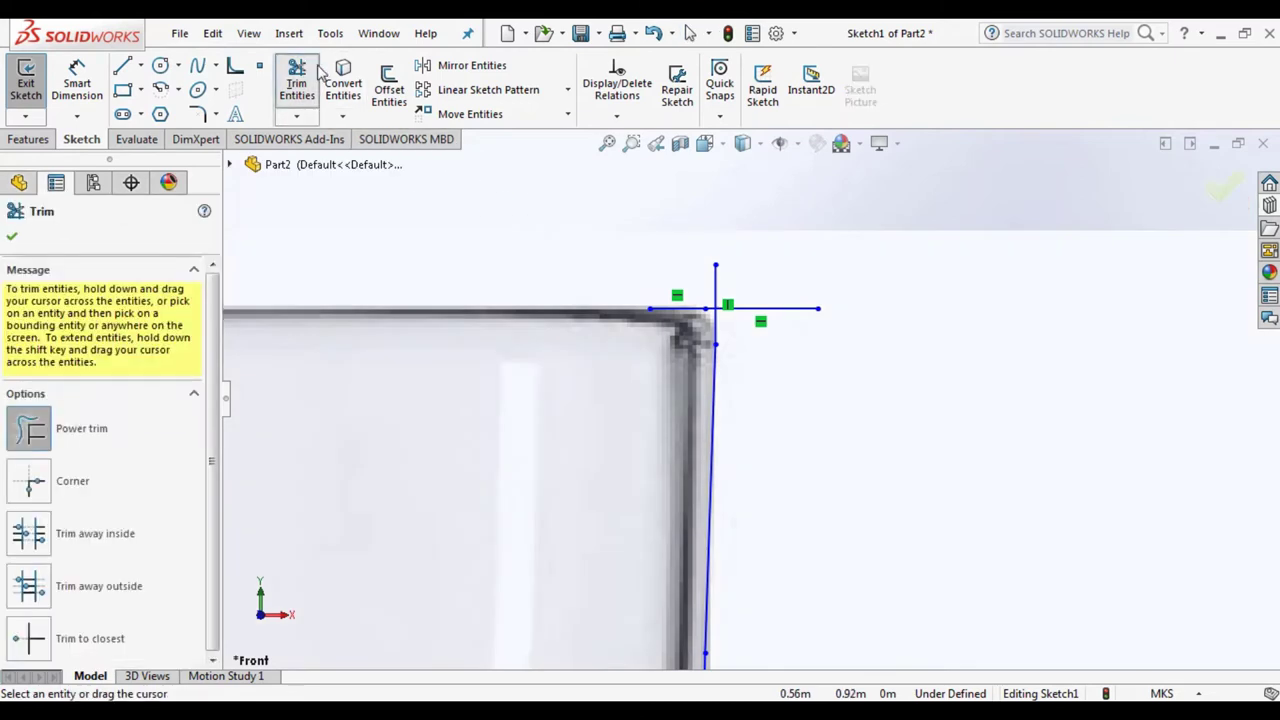
mouse_move(672, 268)
left_mouse_down()
mouse_move(750, 292)
mouse_move(790, 358)
left_mouse_up()
key("Escape")
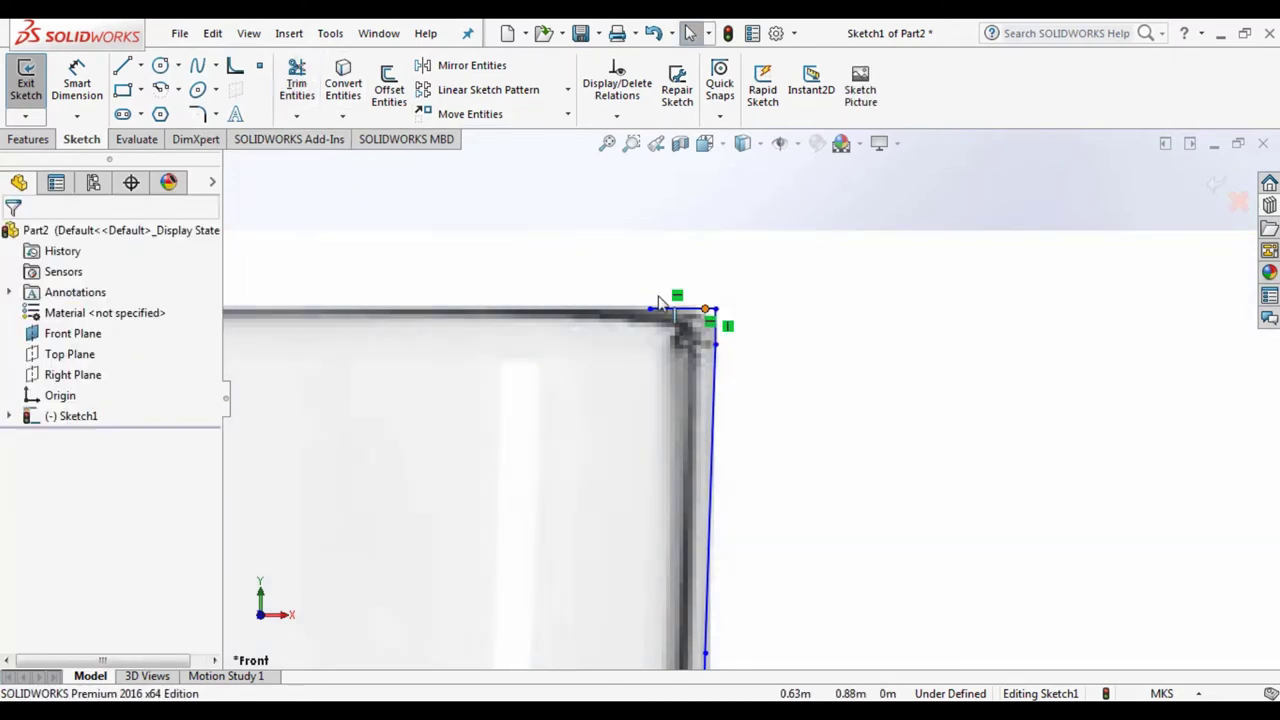
Step: Attempt a 0.005 m sketch fillet between the rim and outer wall, then cancel after it fails
left_click(198, 114)
scroll(688, 350, "down", 2)
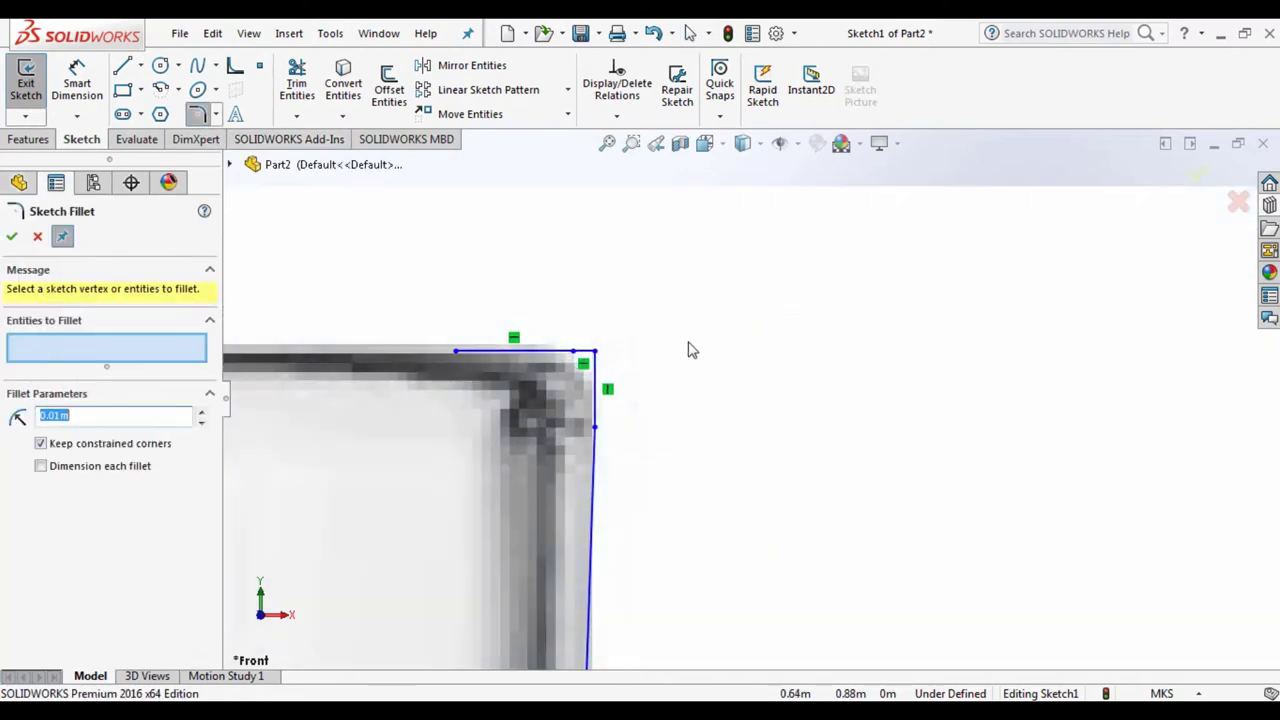
scroll(688, 350, "down", 2)
left_click(516, 371)
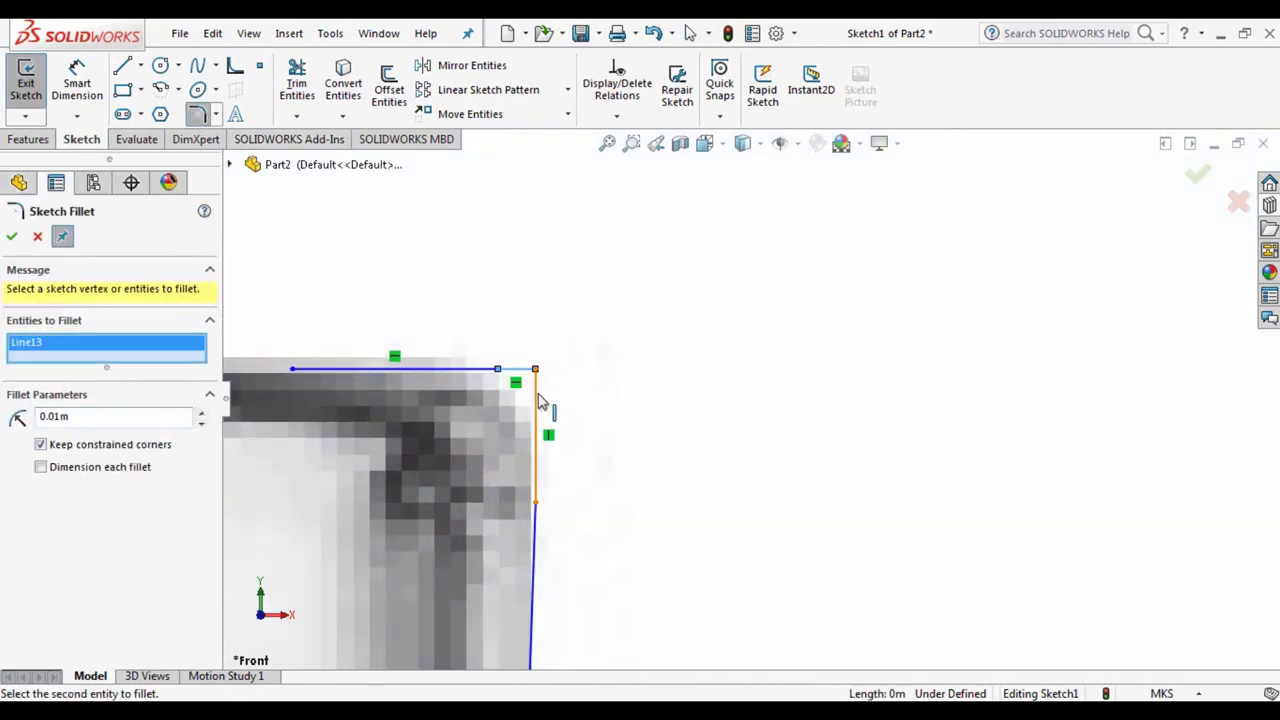
left_click(534, 408)
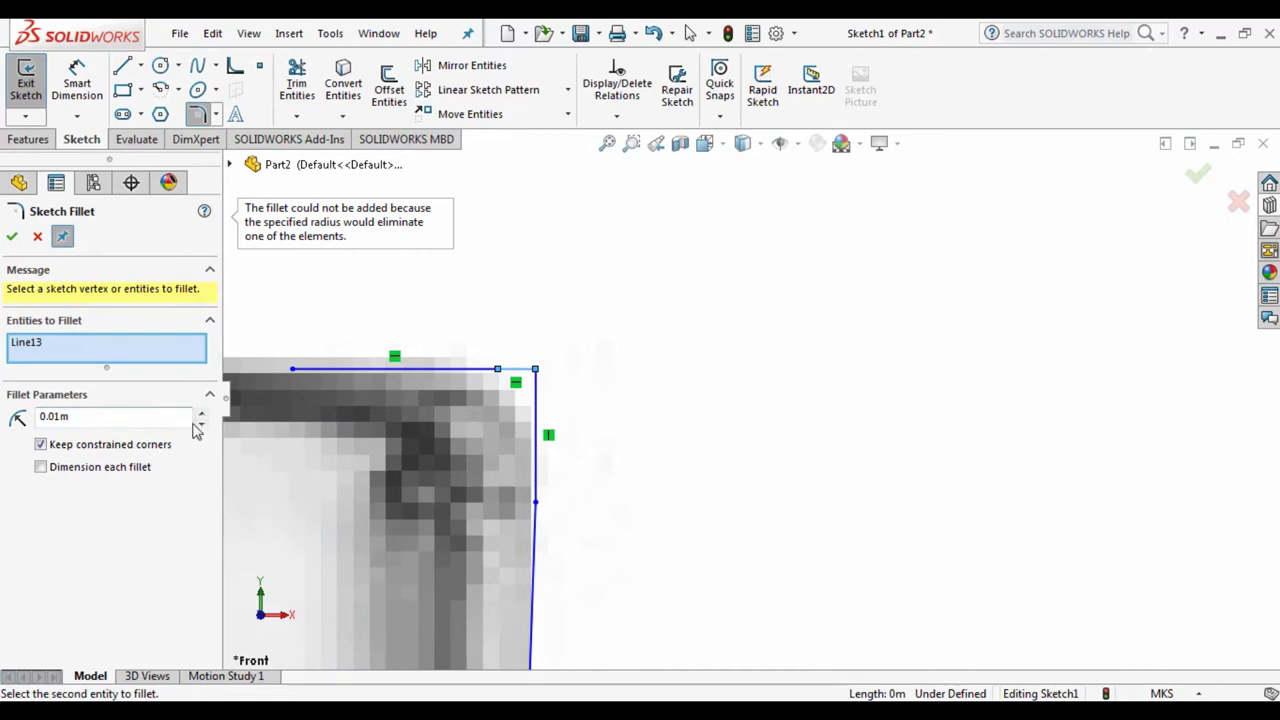
double_click(96, 418)
type("0.")
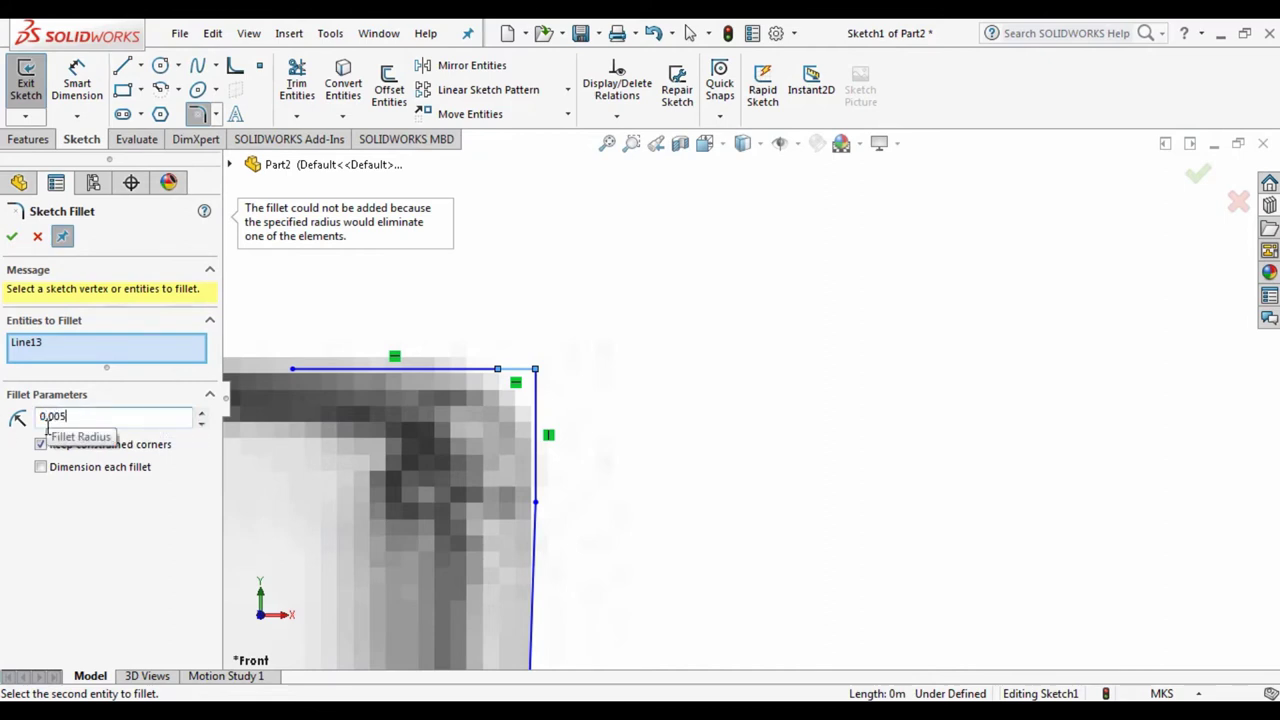
left_click(537, 394)
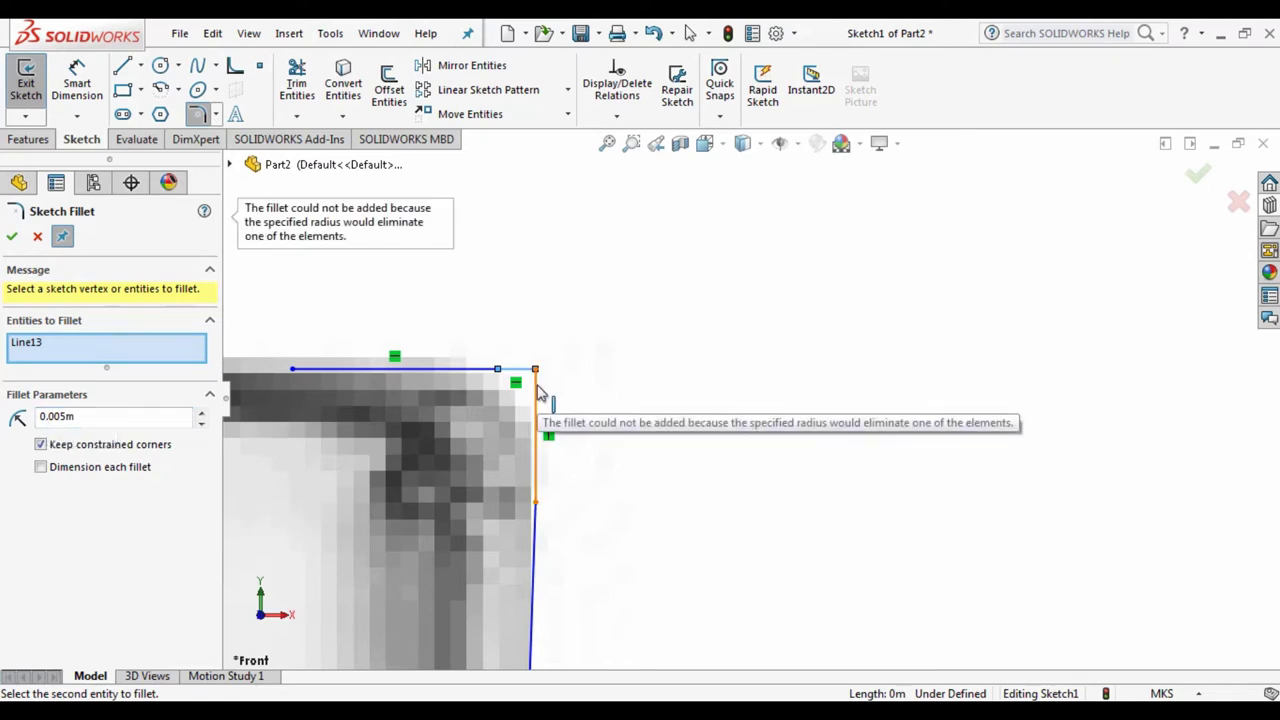
left_click(493, 385)
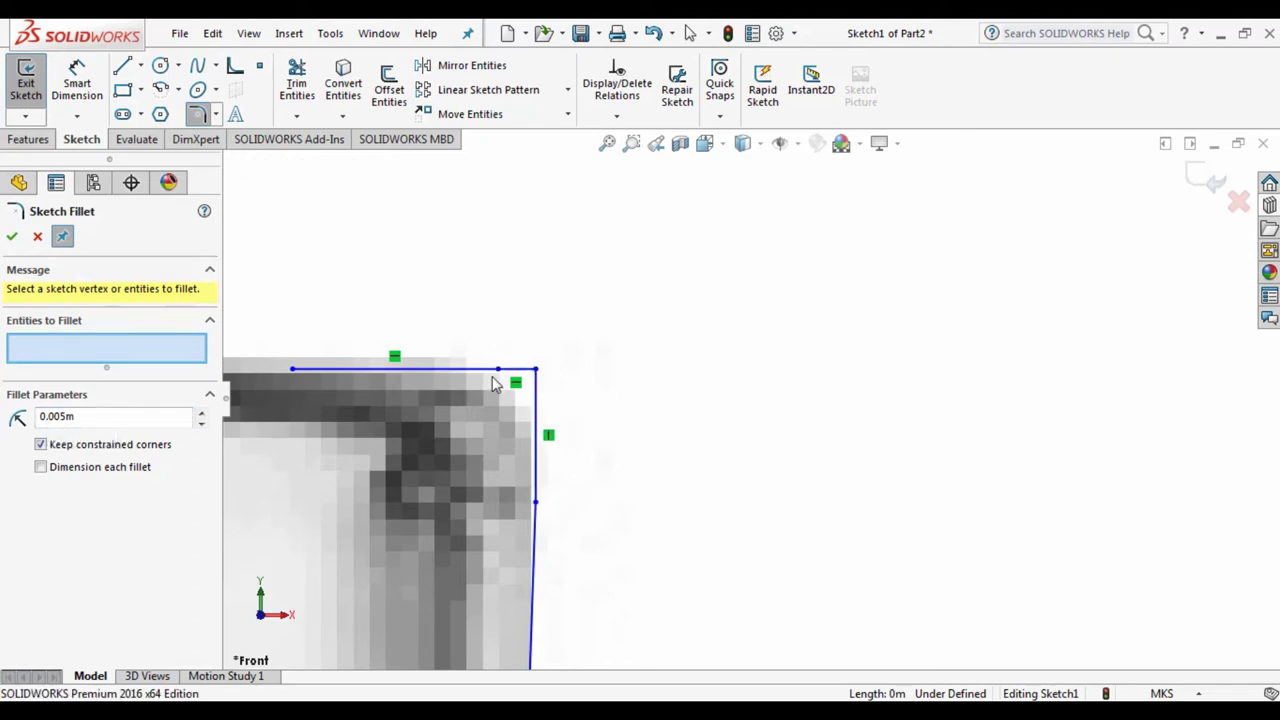
key("Escape")
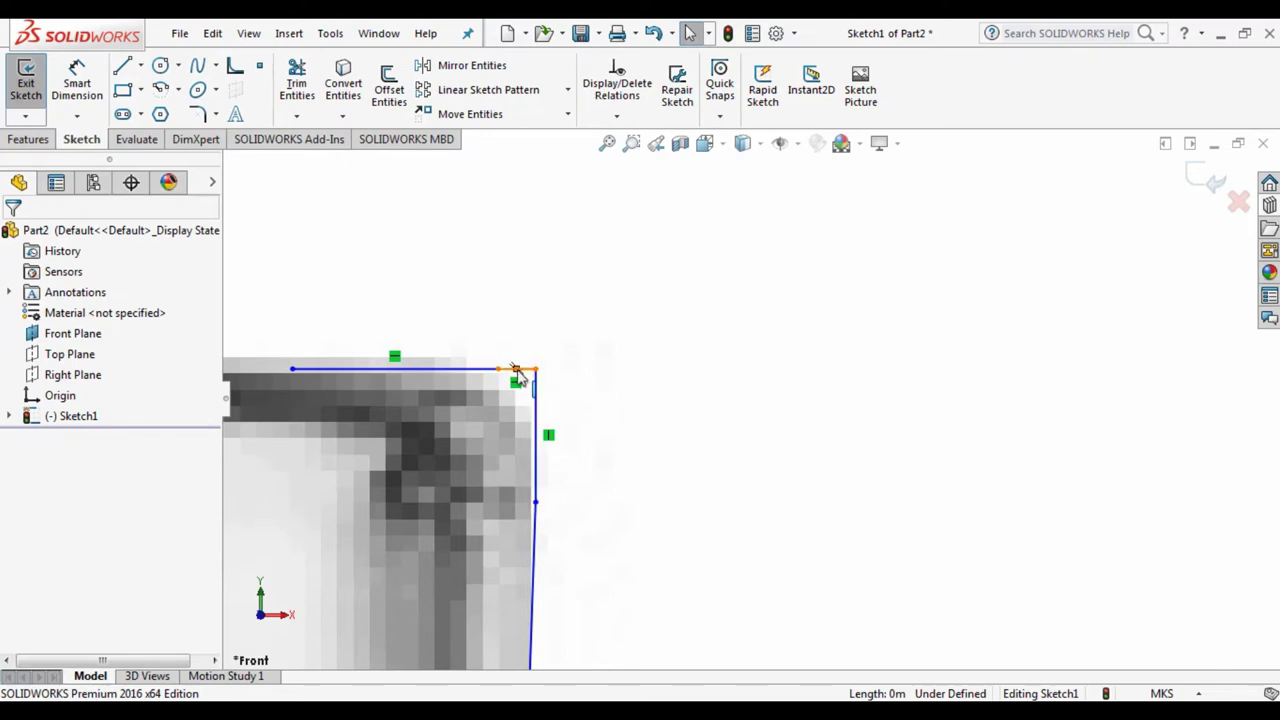
Step: Delete the short top segment and draw a vertical line up from the rim's left end
left_click(524, 370)
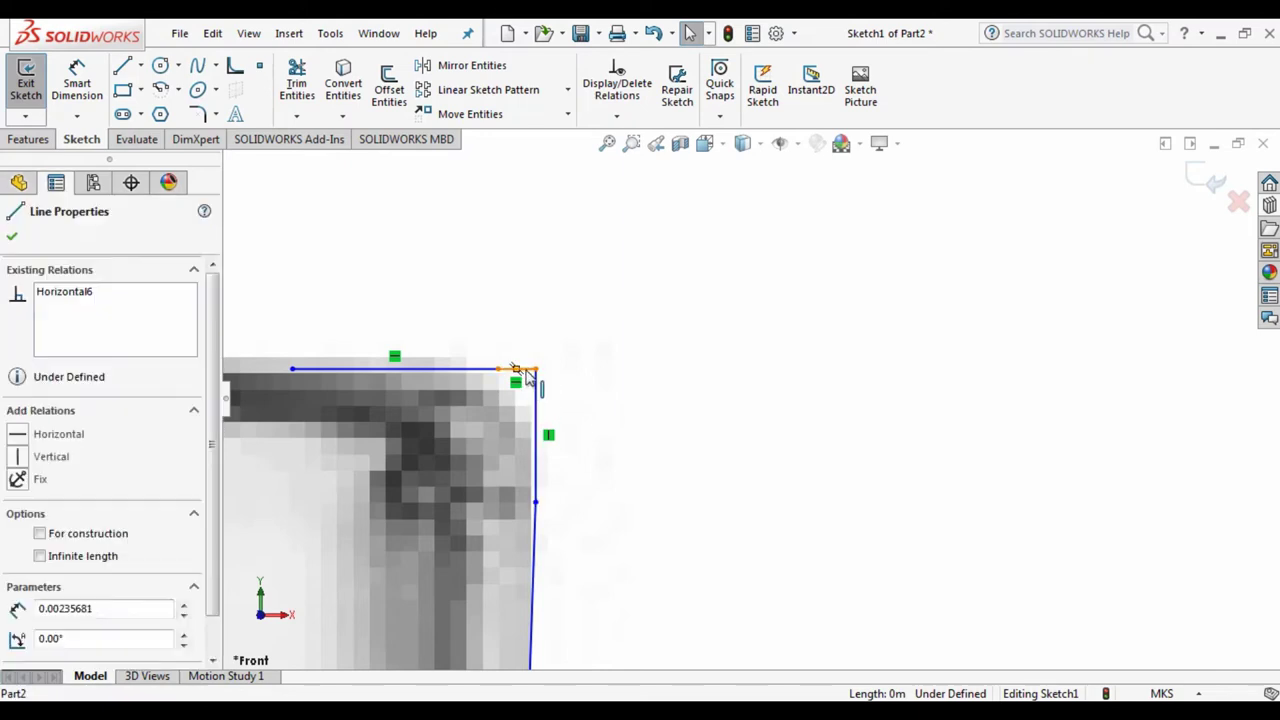
key("Delete")
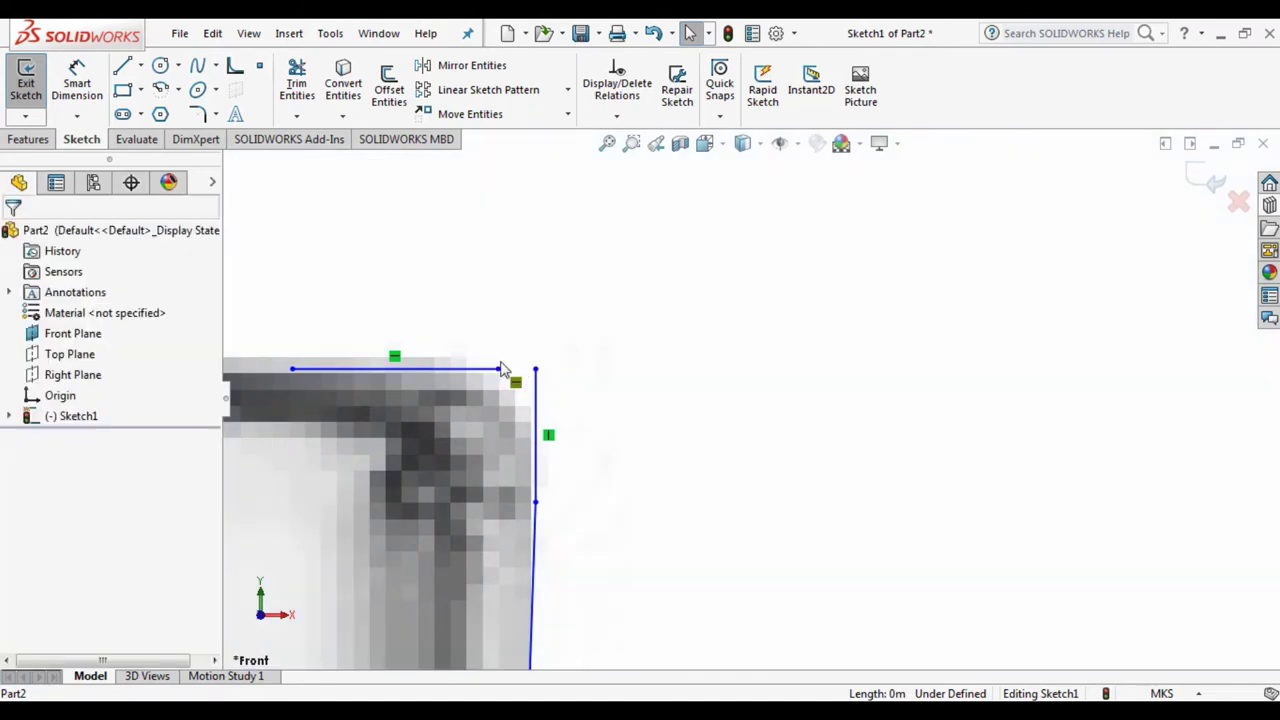
left_click(122, 66)
left_click(292, 369)
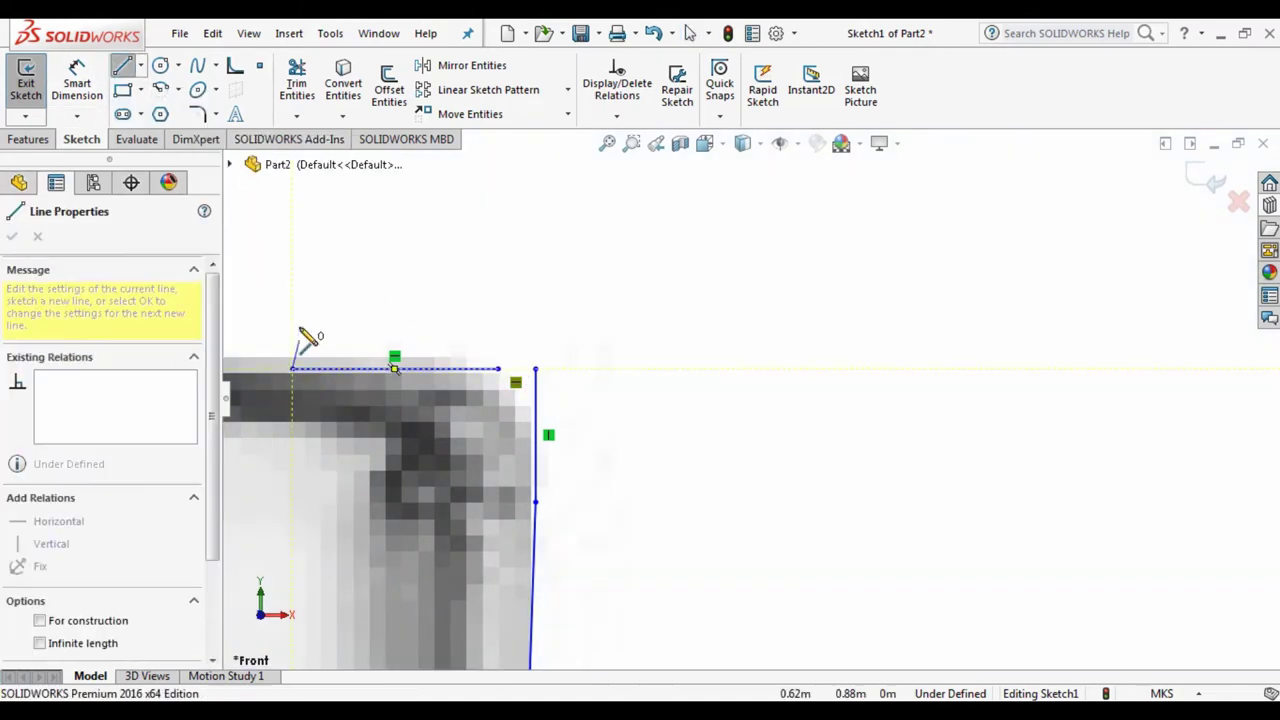
left_click(292, 314)
key("Escape")
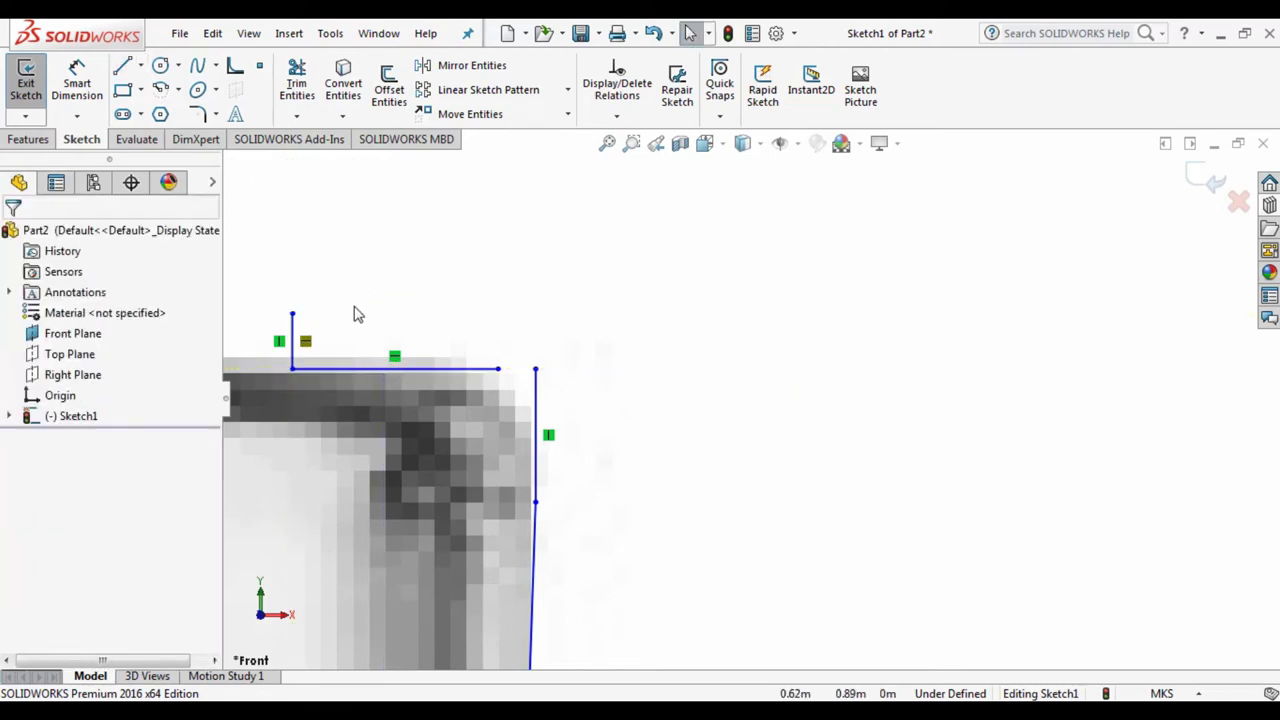
Step: Replace the old rim with one horizontal line running to the outer wall's top corner
left_click(345, 375)
key("Delete")
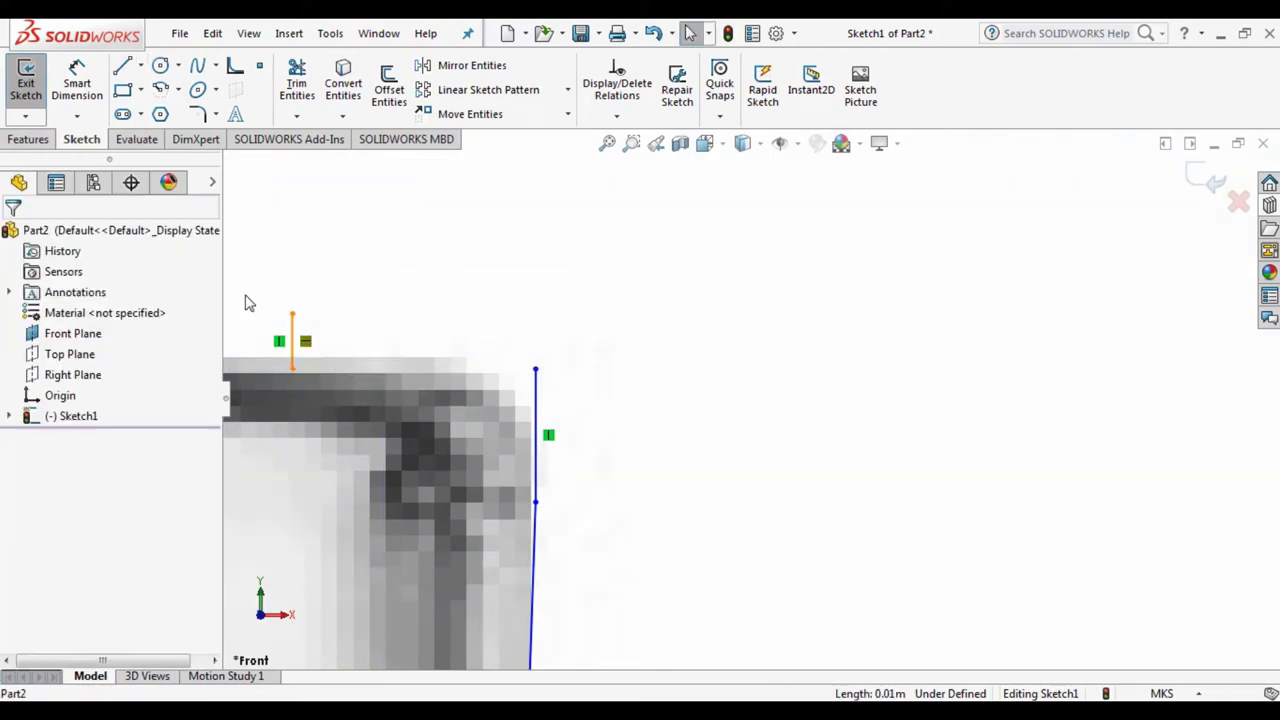
left_click(122, 66)
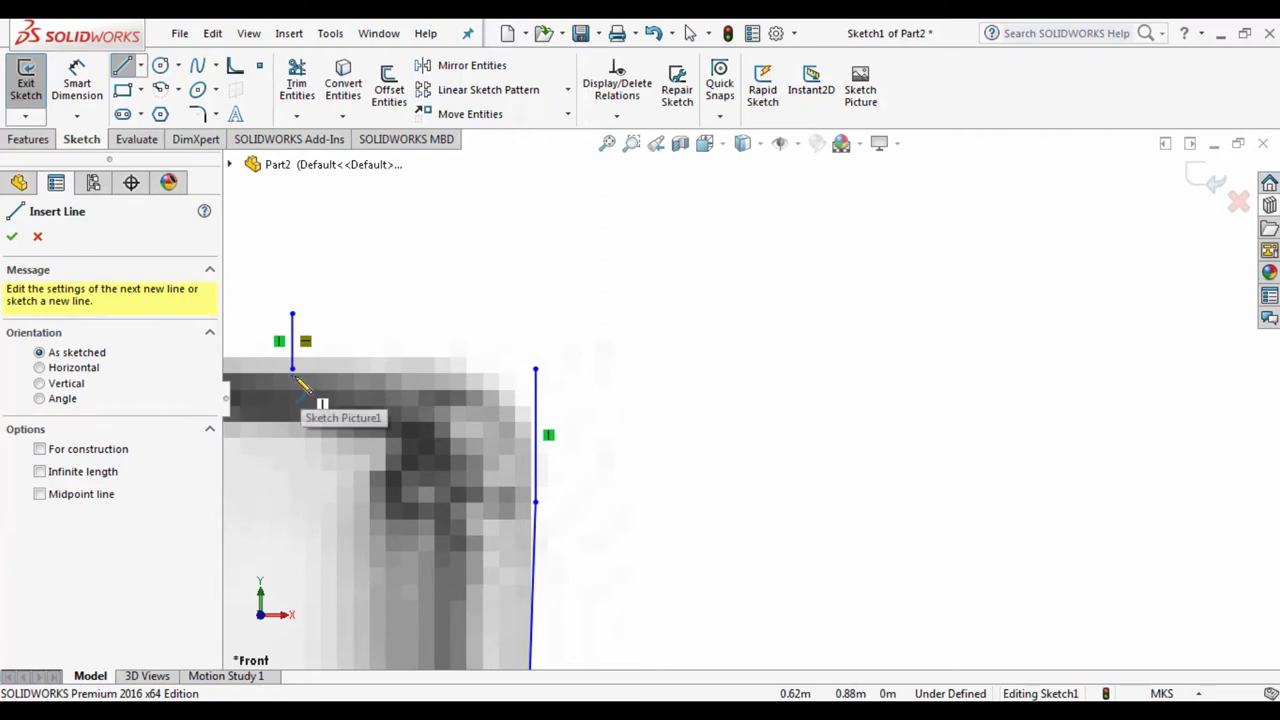
left_click_drag(292, 369, 535, 369)
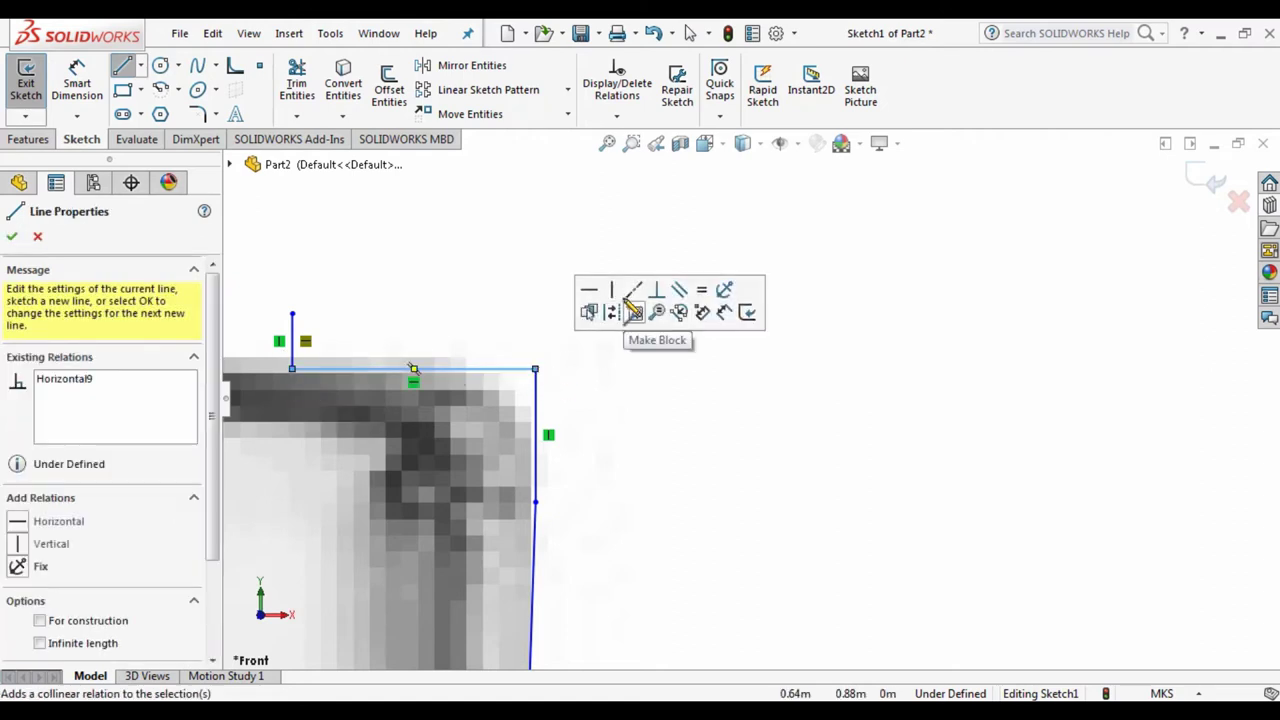
key("Escape")
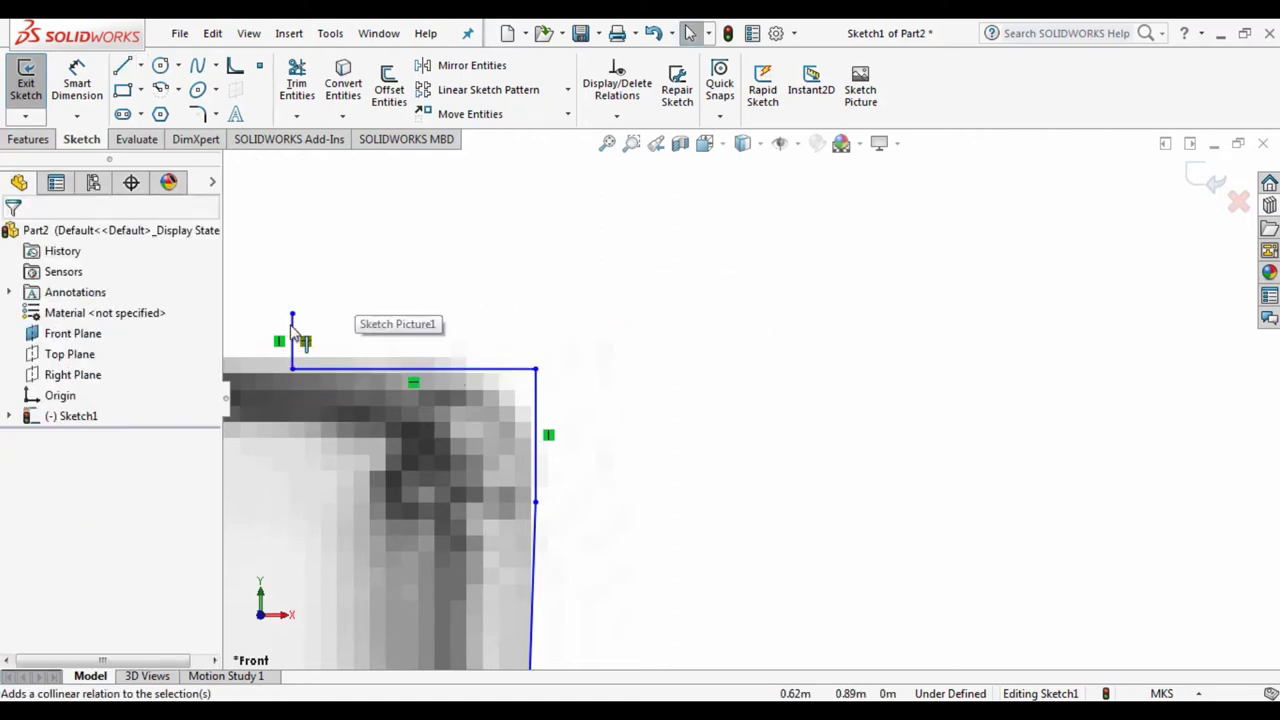
left_click(293, 366)
left_click(313, 320)
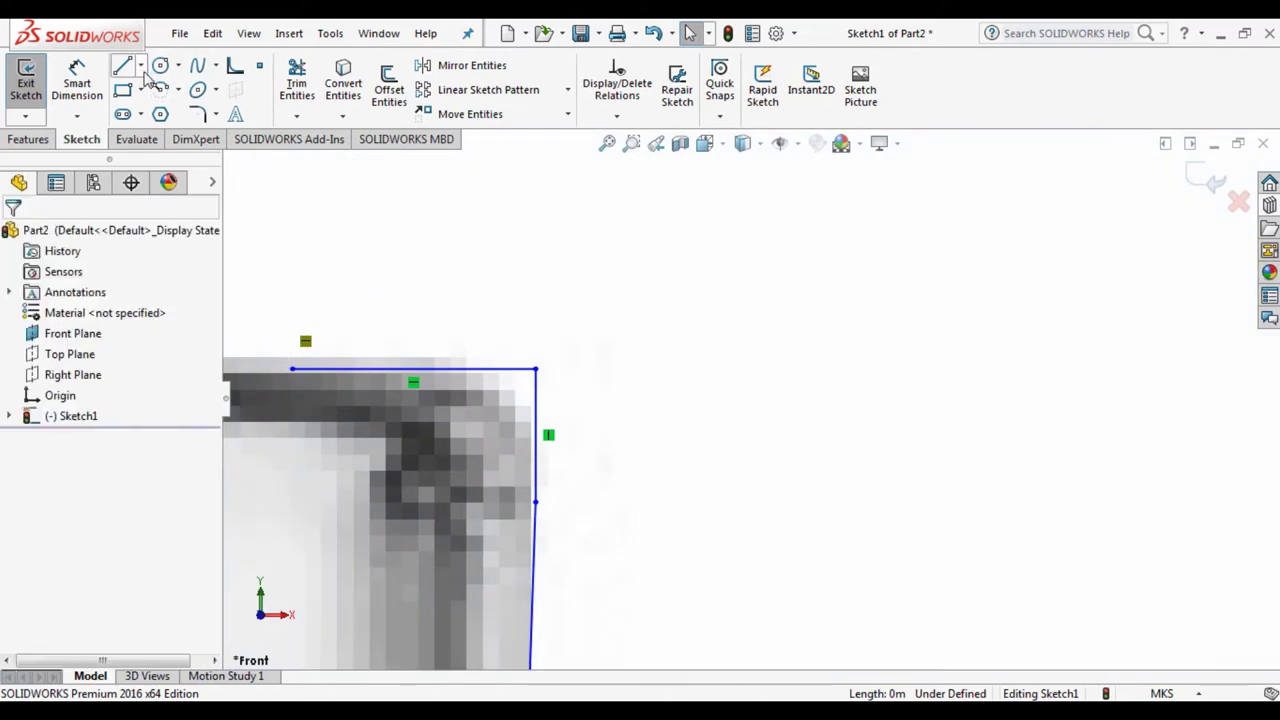
Step: Select the rim line and outer wall line as the two fillet edges
left_click(198, 114)
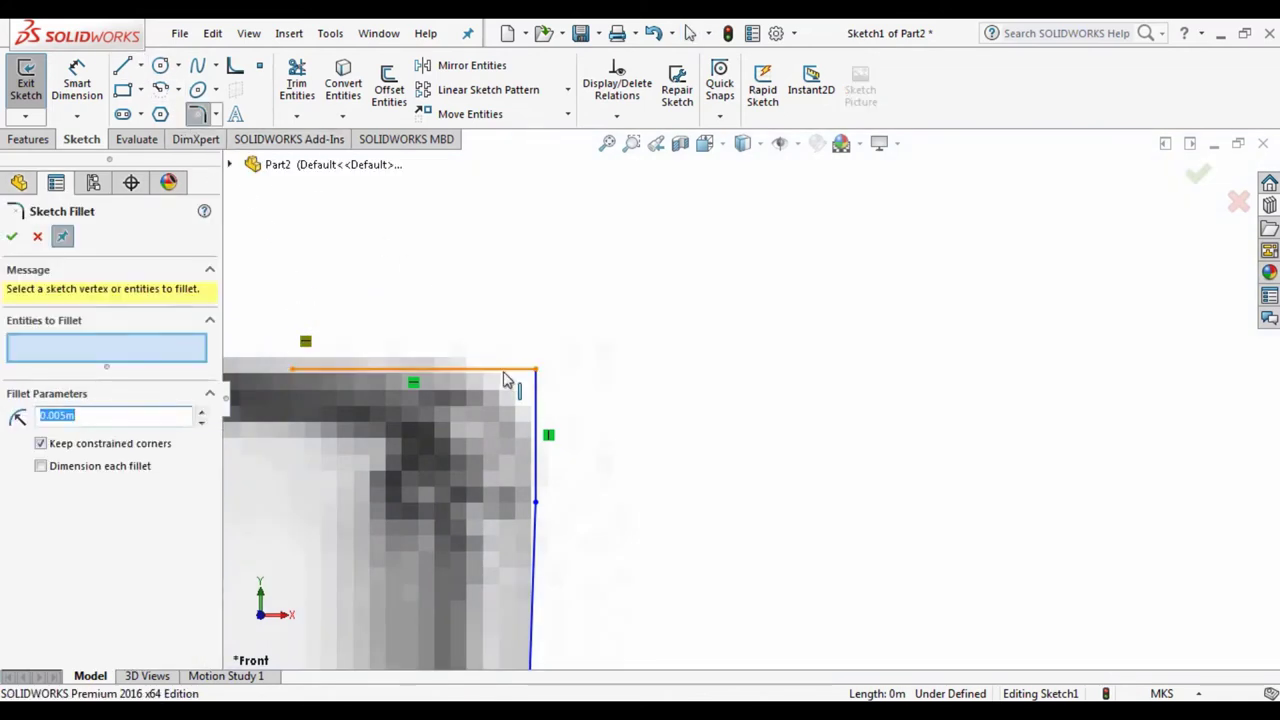
left_click(508, 371)
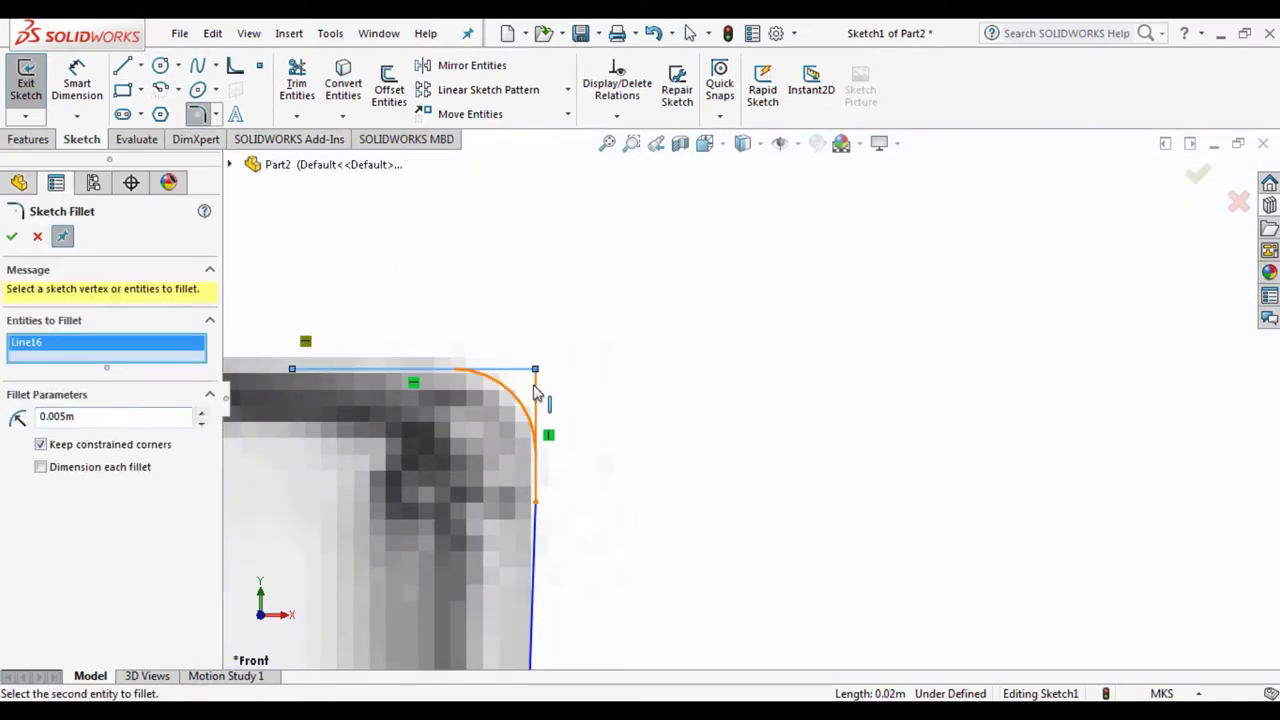
left_click(610, 401)
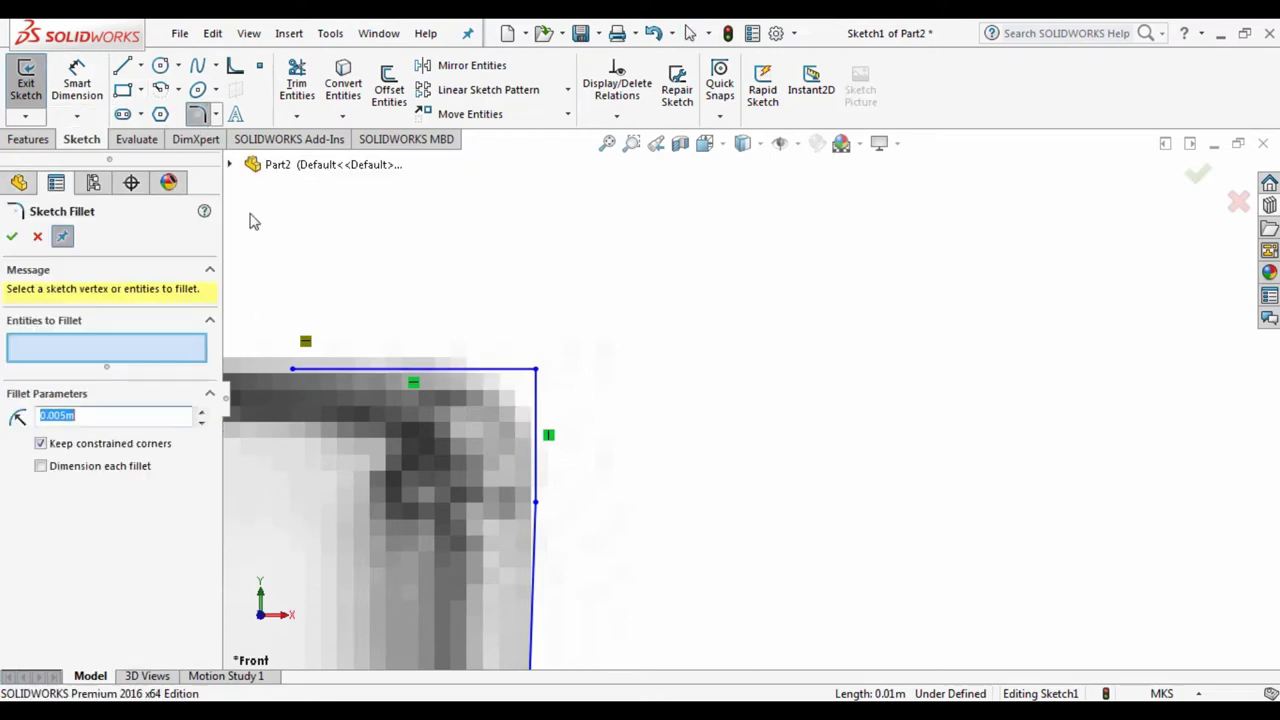
left_click(477, 370)
left_click(534, 430)
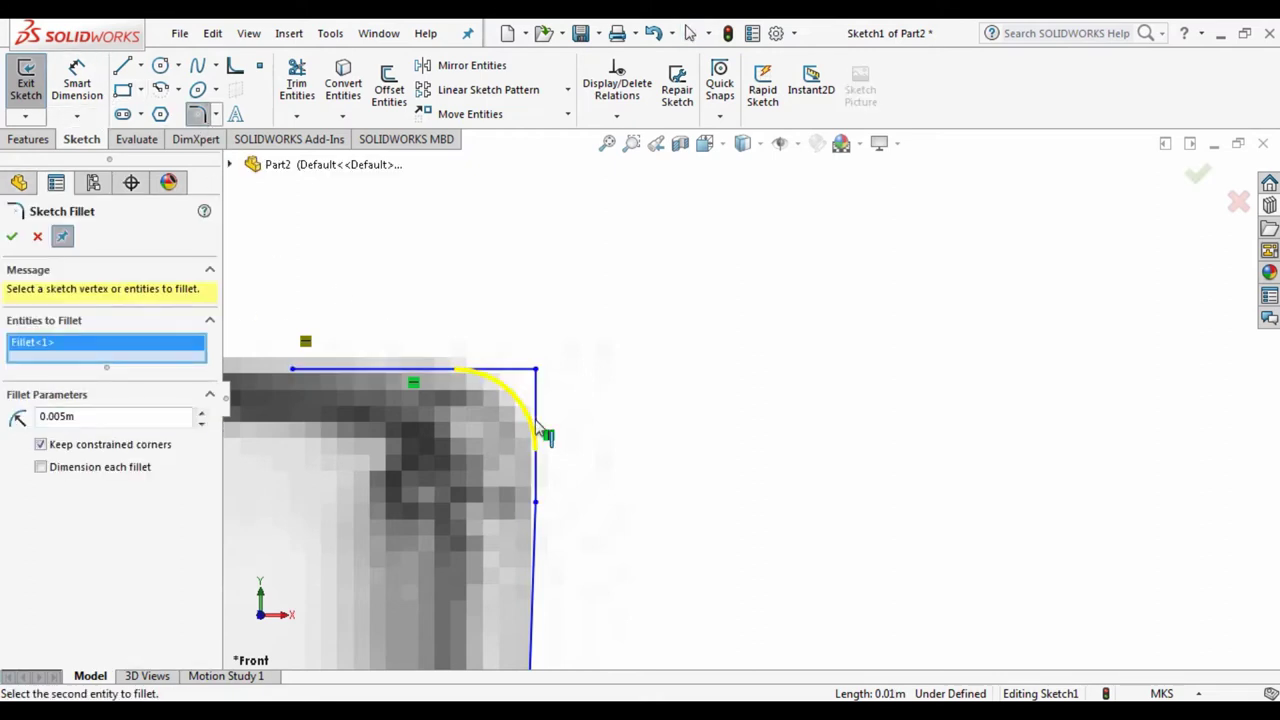
scroll(424, 399, "up", 3)
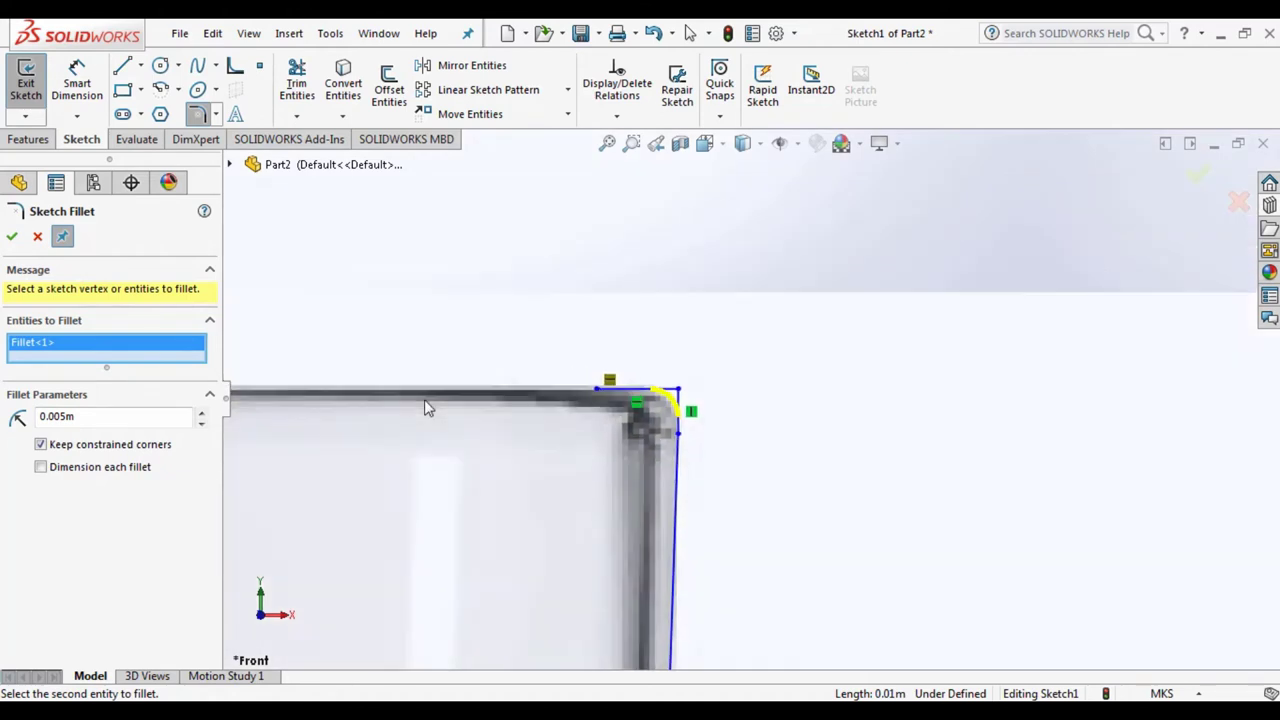
Step: Set the fillet radius to 0.005 m and confirm the rounded top corner
left_click(200, 411)
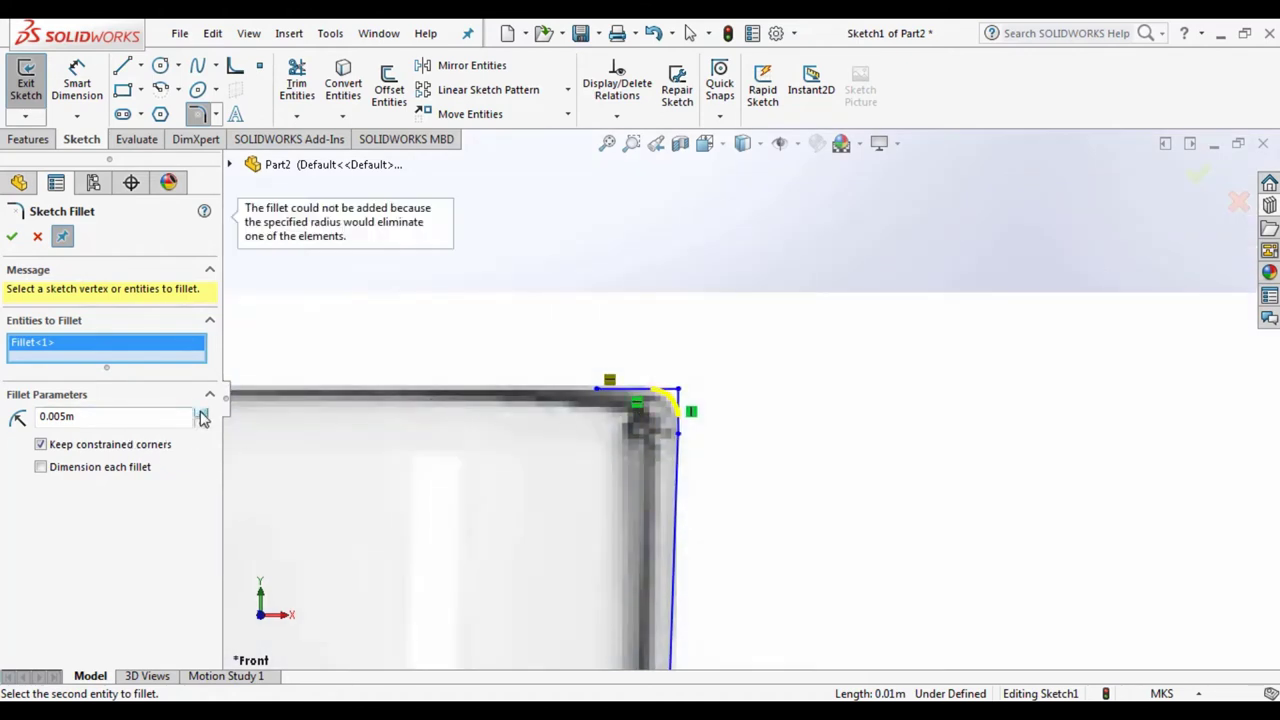
left_click_drag(94, 418, 36, 420)
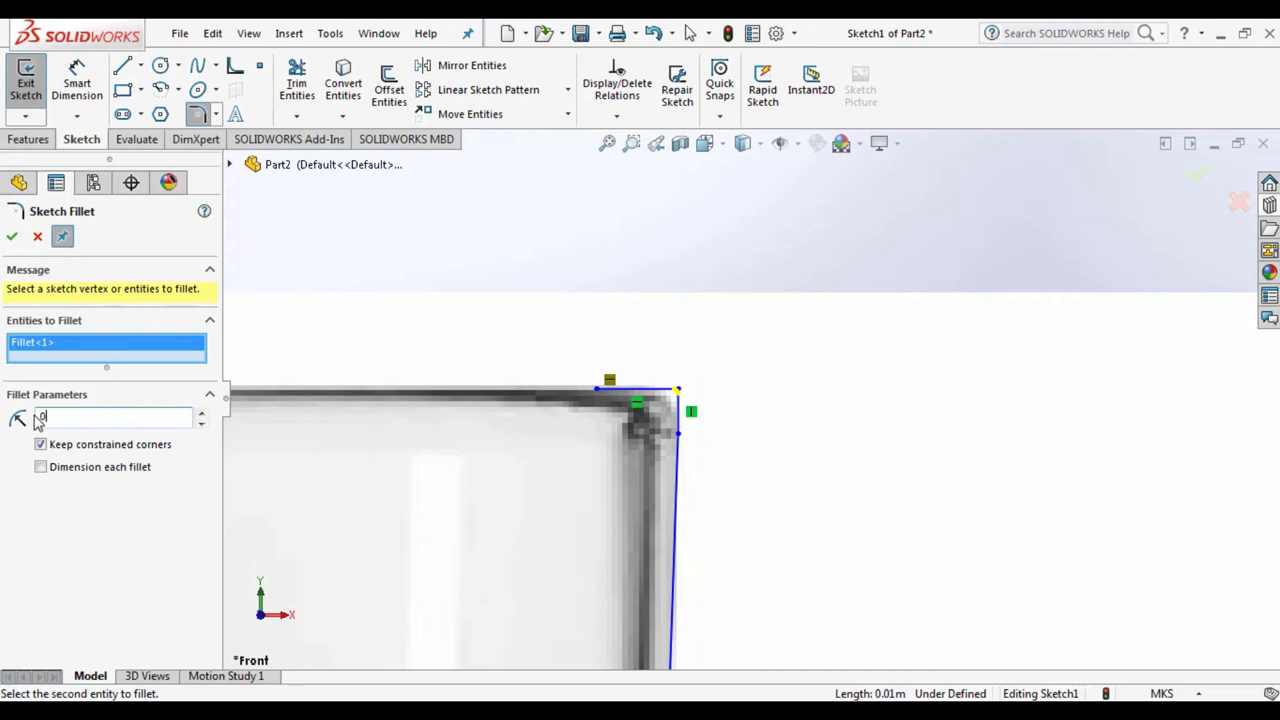
type("01")
key("Return")
scroll(478, 389, "down", 2)
left_click(12, 237)
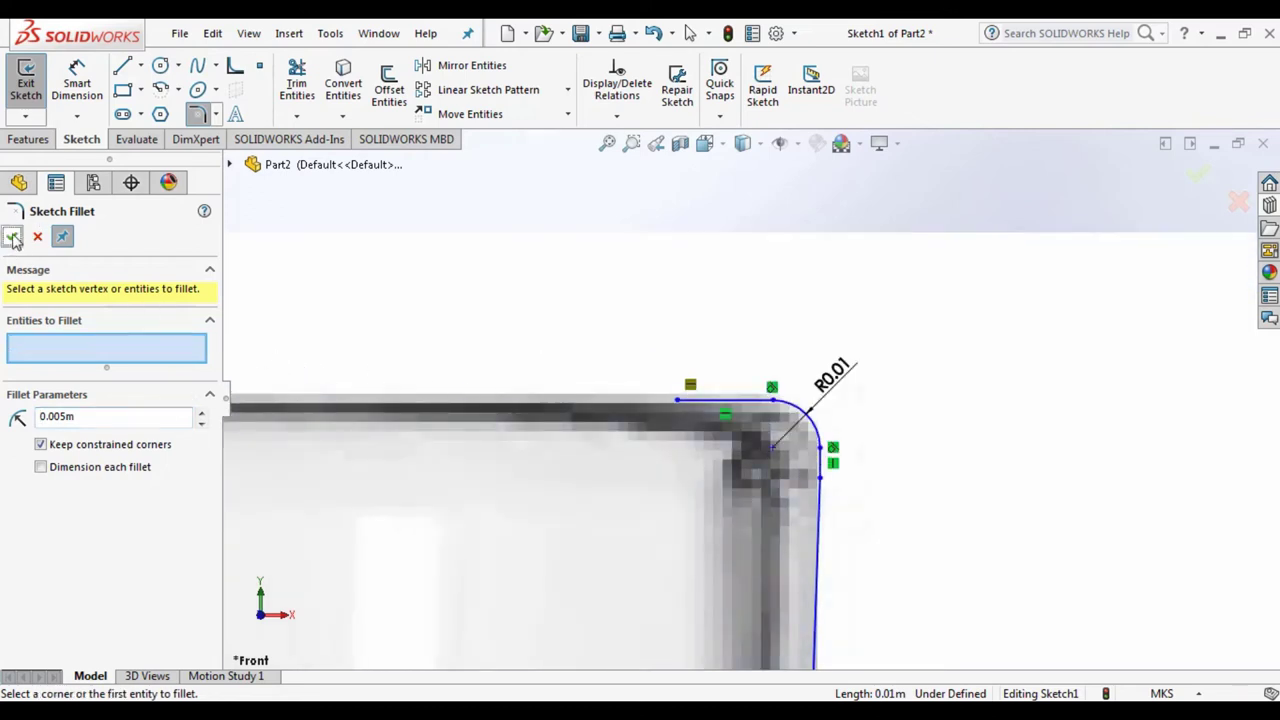
scroll(767, 430, "up", 4)
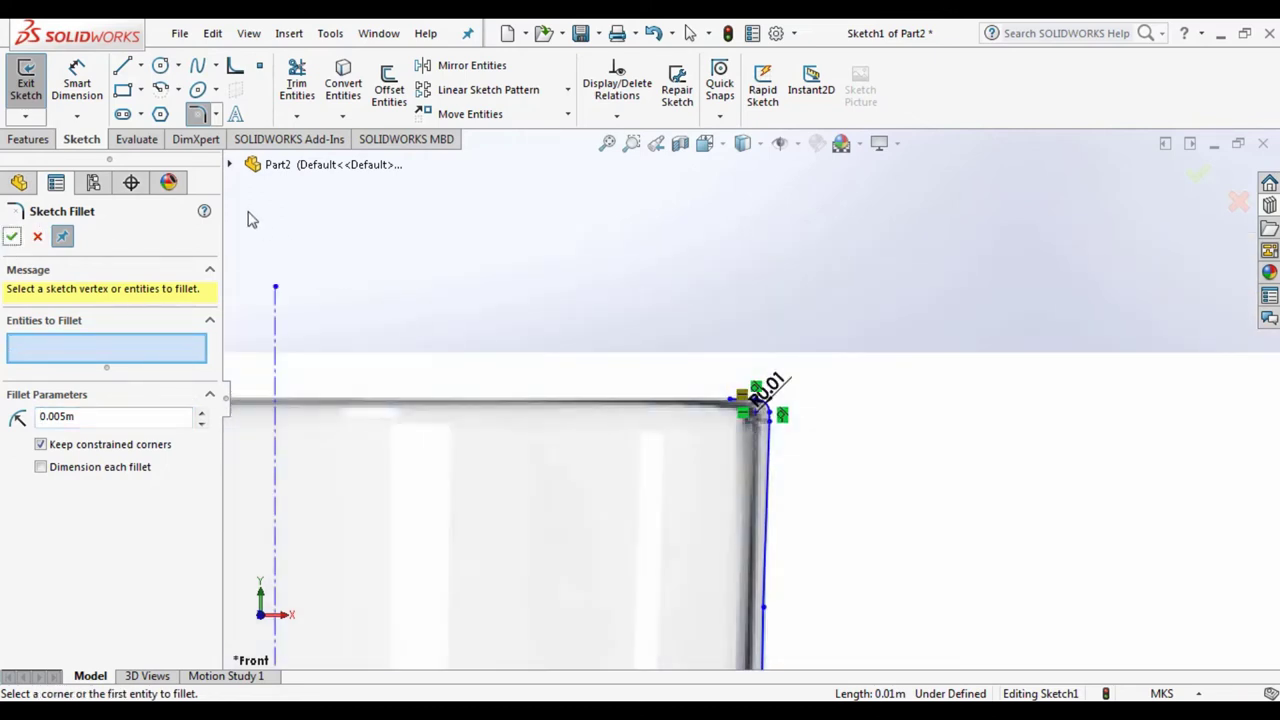
scroll(720, 412, "up", 5)
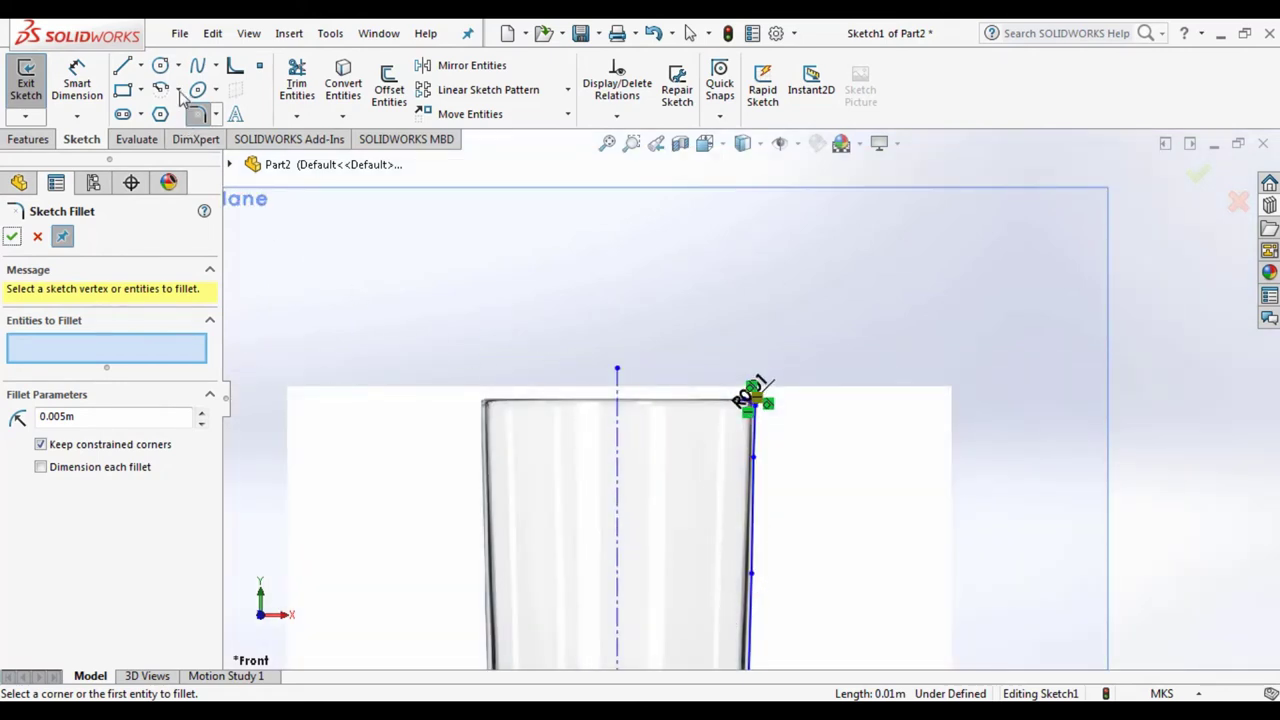
Step: Start a spline at the top inner corner and place points down the glass's inner wall
left_click(205, 70)
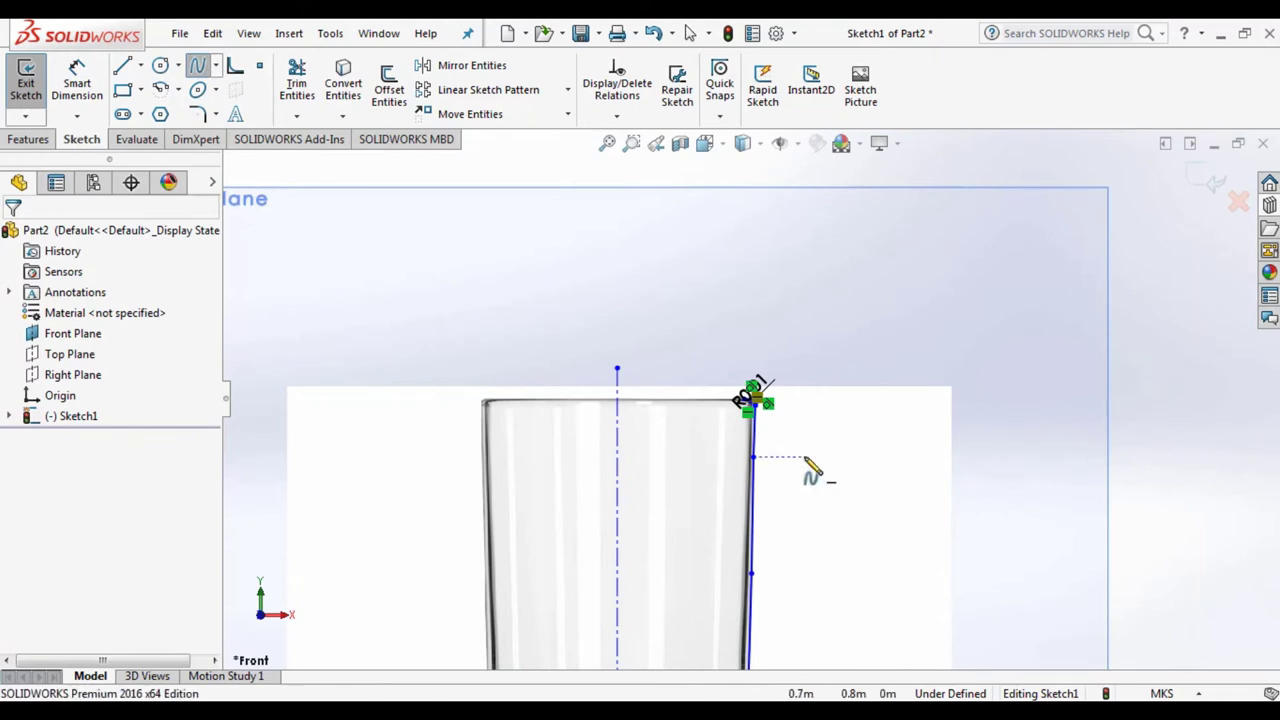
scroll(709, 400, "down", 6)
left_click(747, 326)
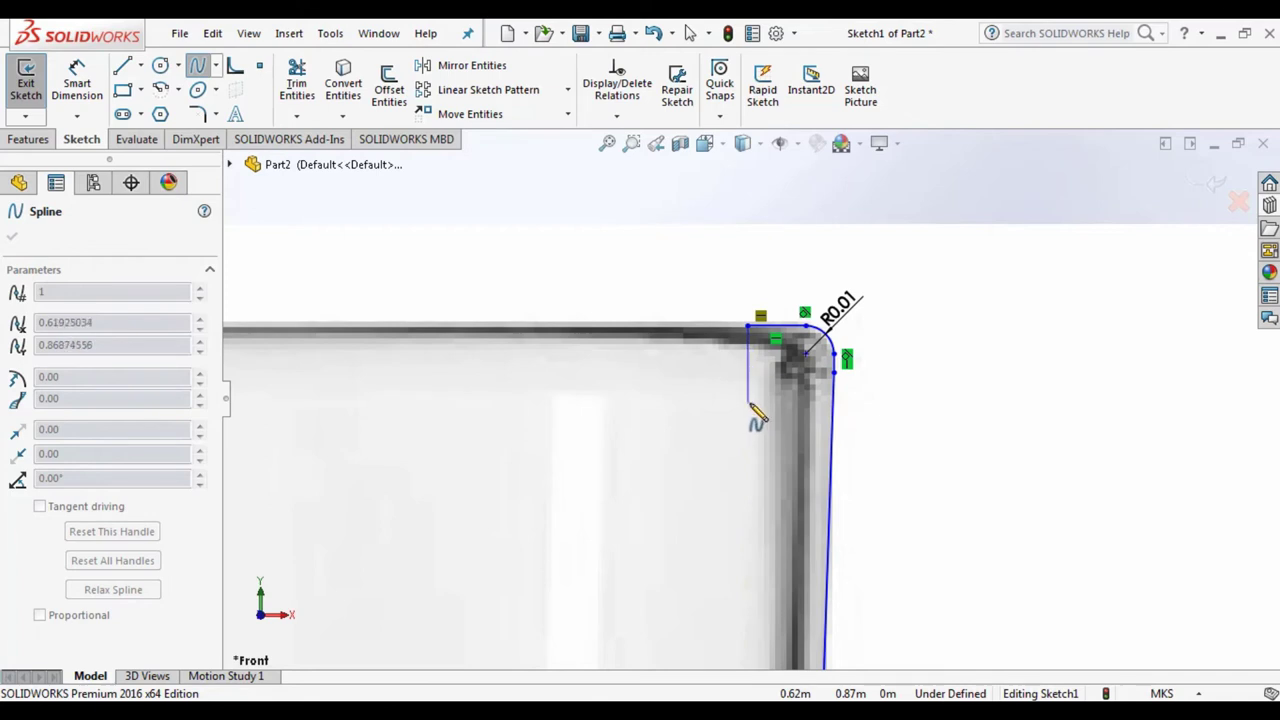
left_click(750, 405)
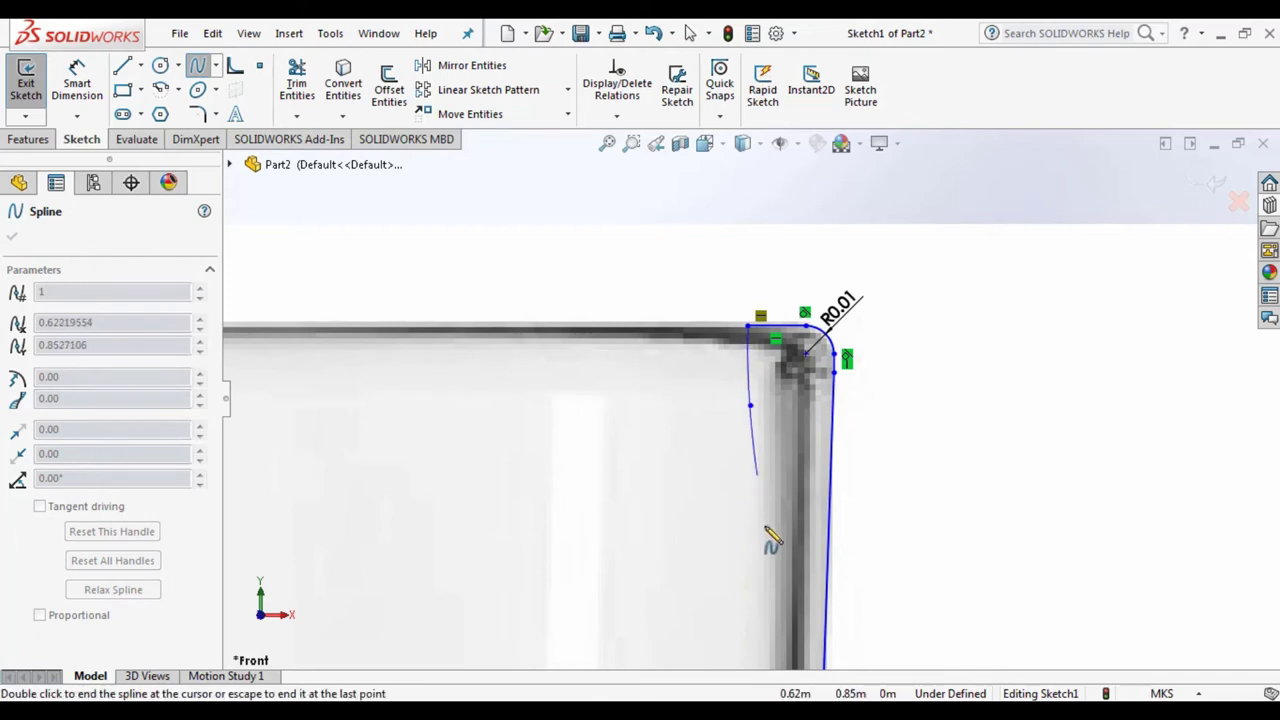
scroll(760, 540, "up", 2)
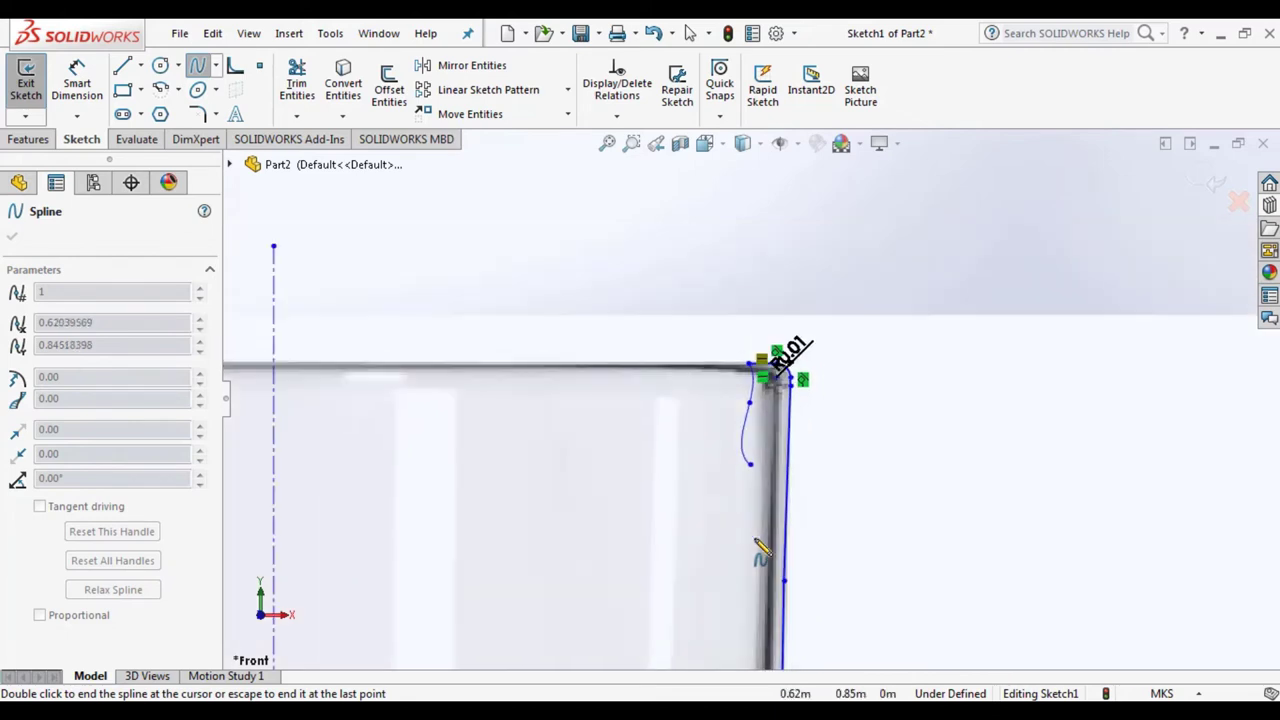
scroll(760, 548, "up", 3)
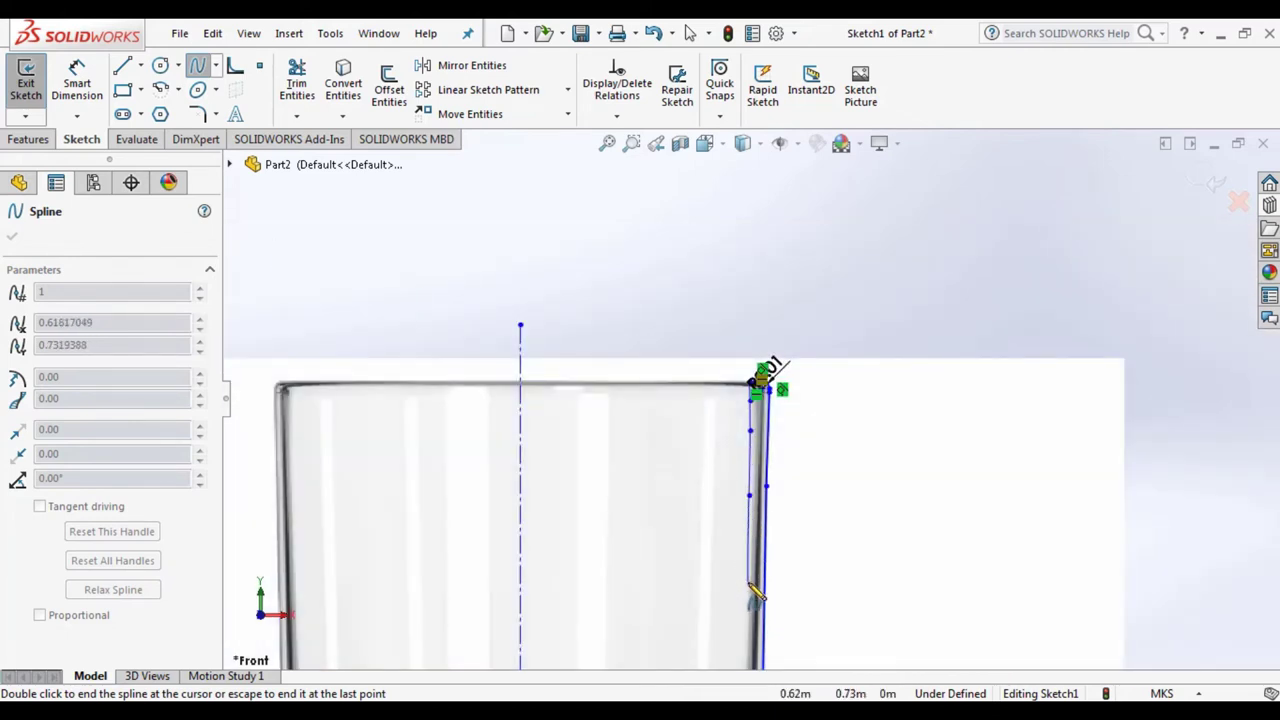
left_click(751, 587)
scroll(755, 605, "up", 2)
scroll(752, 580, "down", 2)
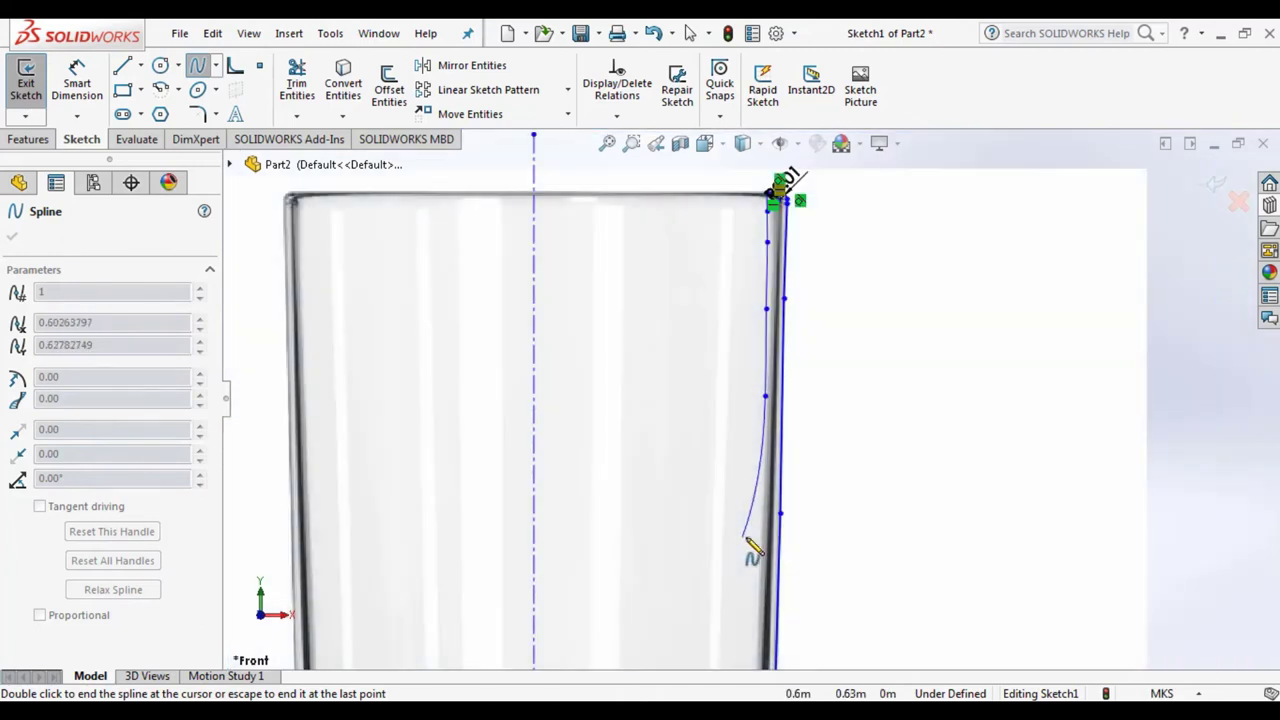
left_click(763, 532)
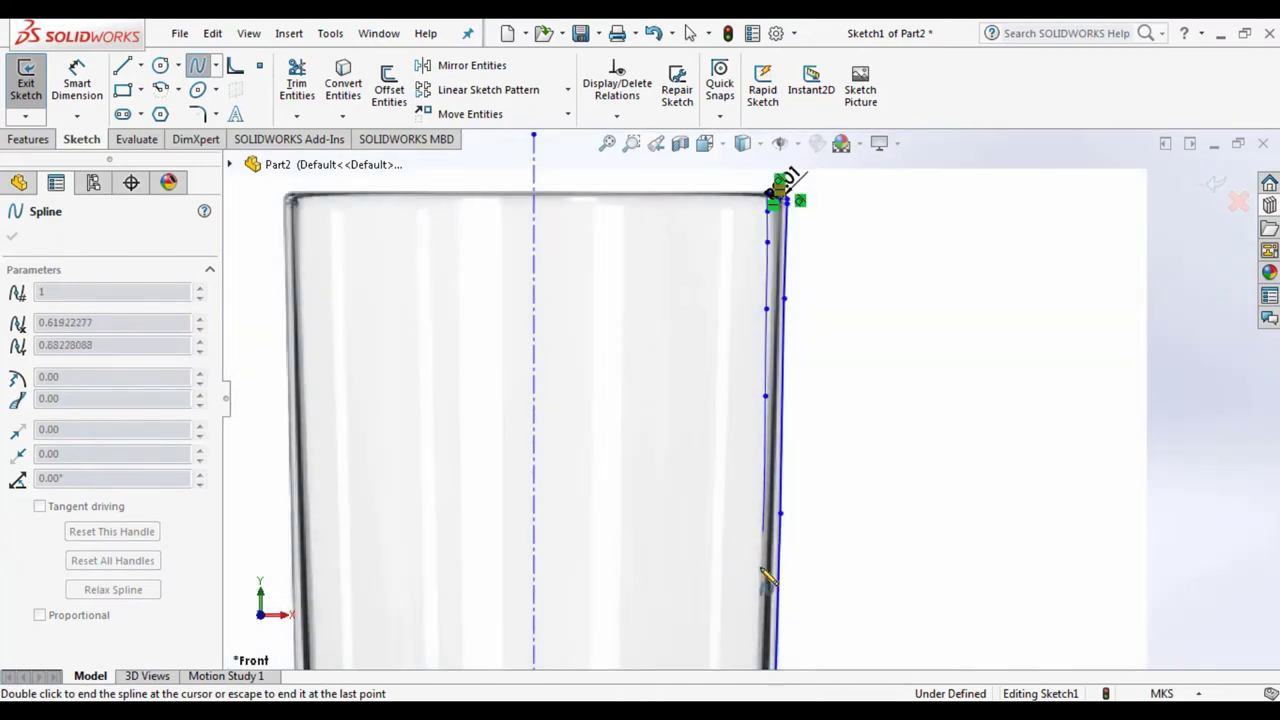
scroll(762, 620, "up", 3)
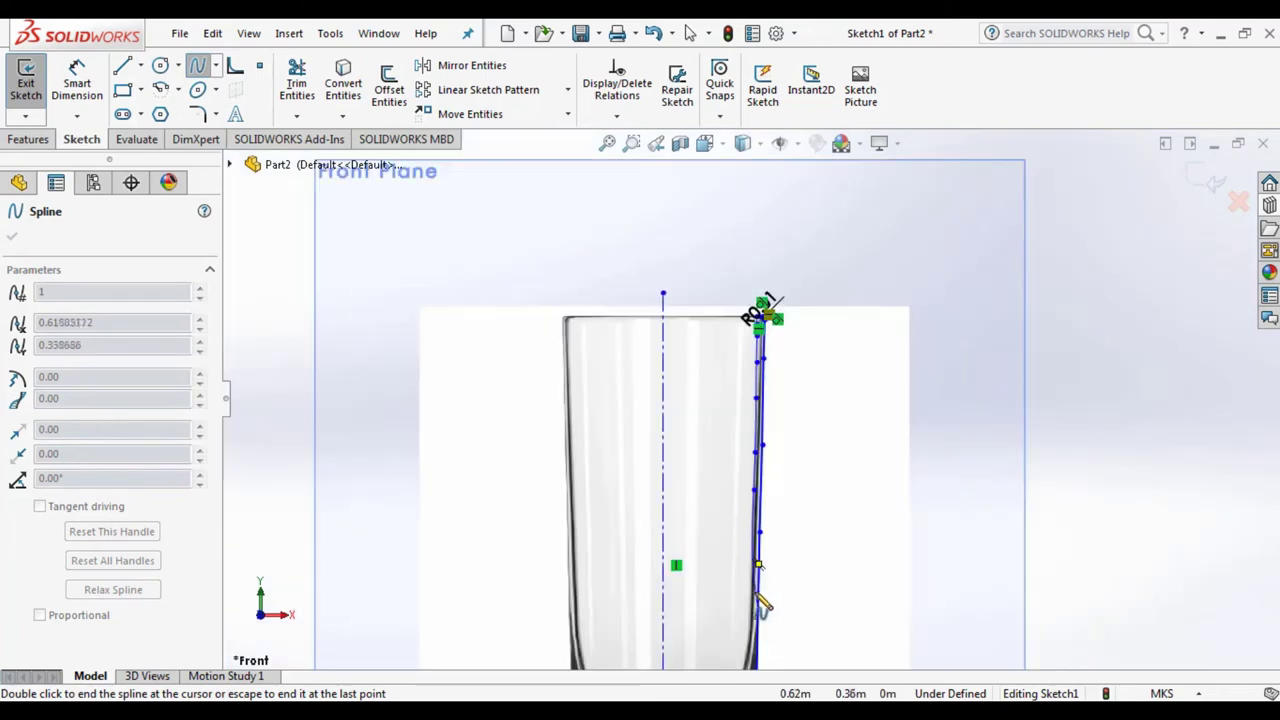
scroll(755, 560, "down", 4)
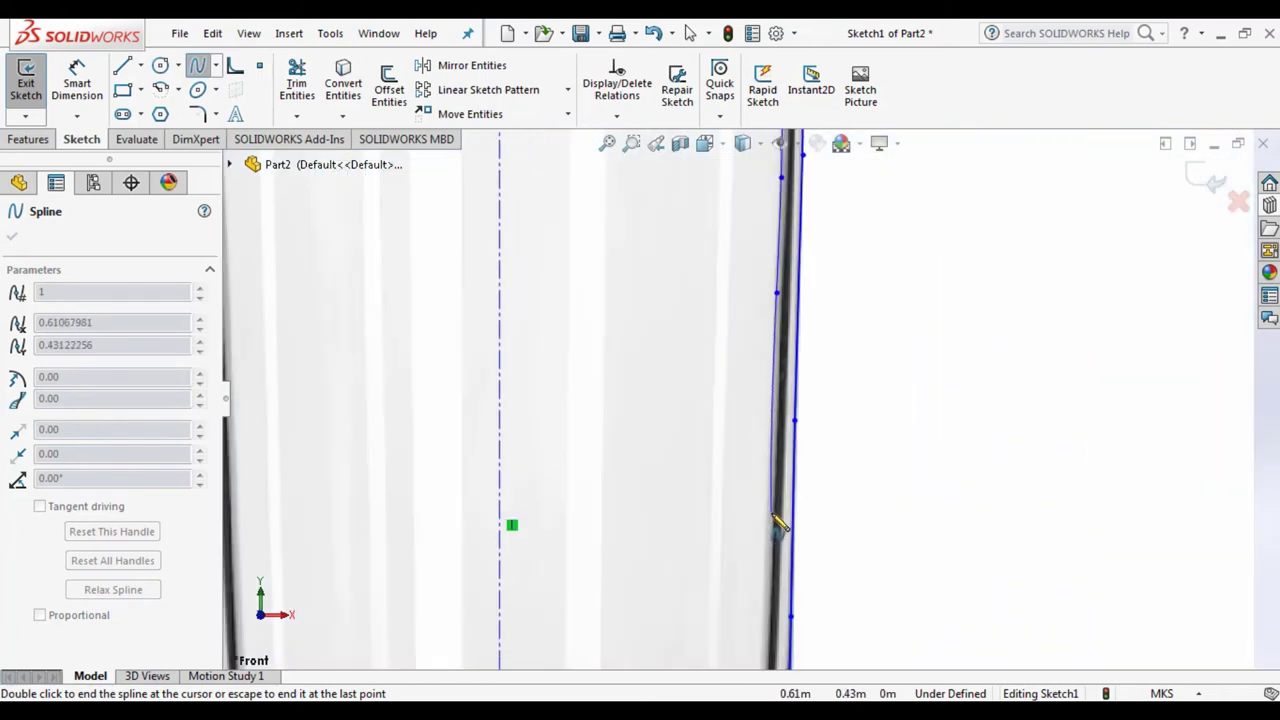
left_click(769, 519)
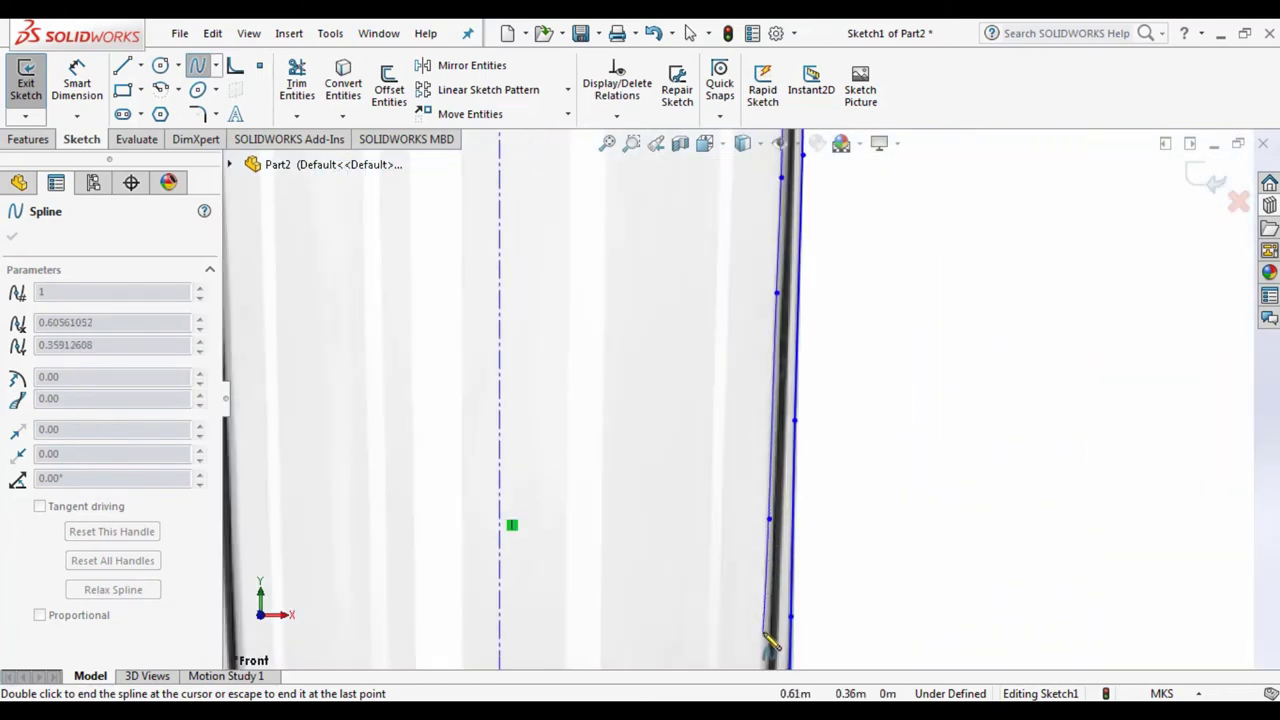
Step: Continue the spline through the rounded bottom and end it on the centerline
scroll(766, 634, "up", 2)
scroll(755, 580, "down", 3)
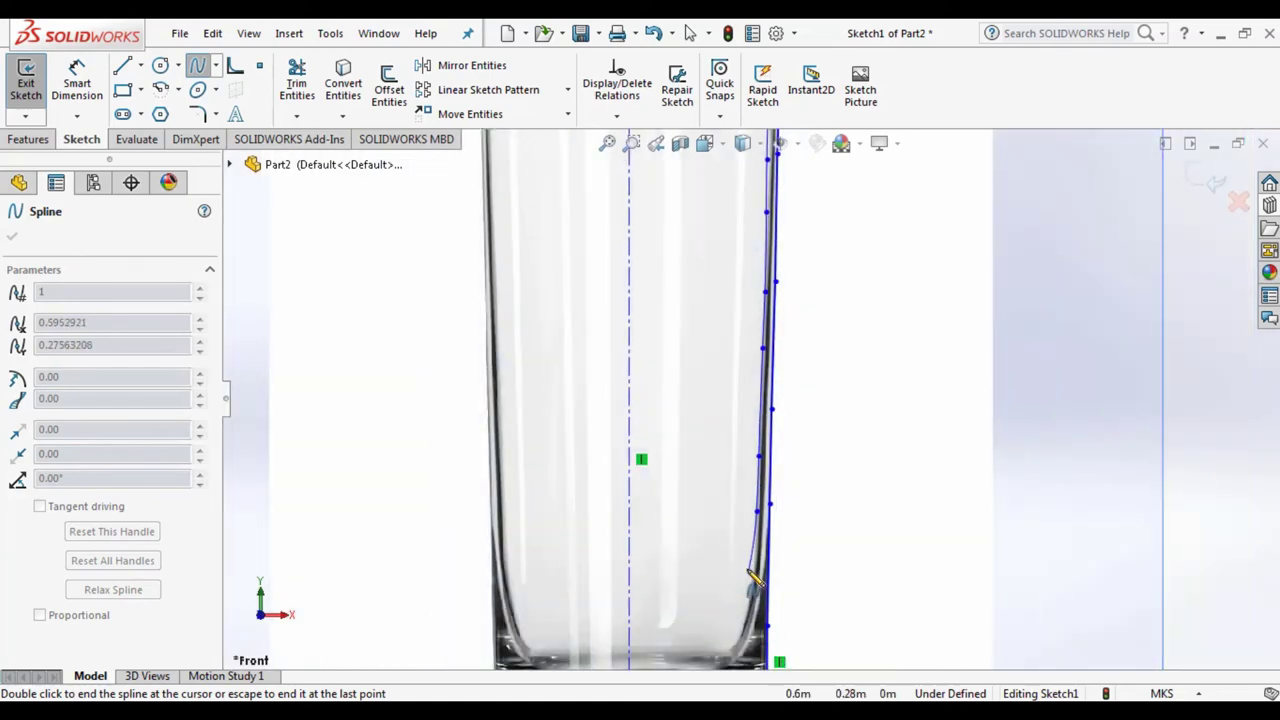
left_click(759, 548)
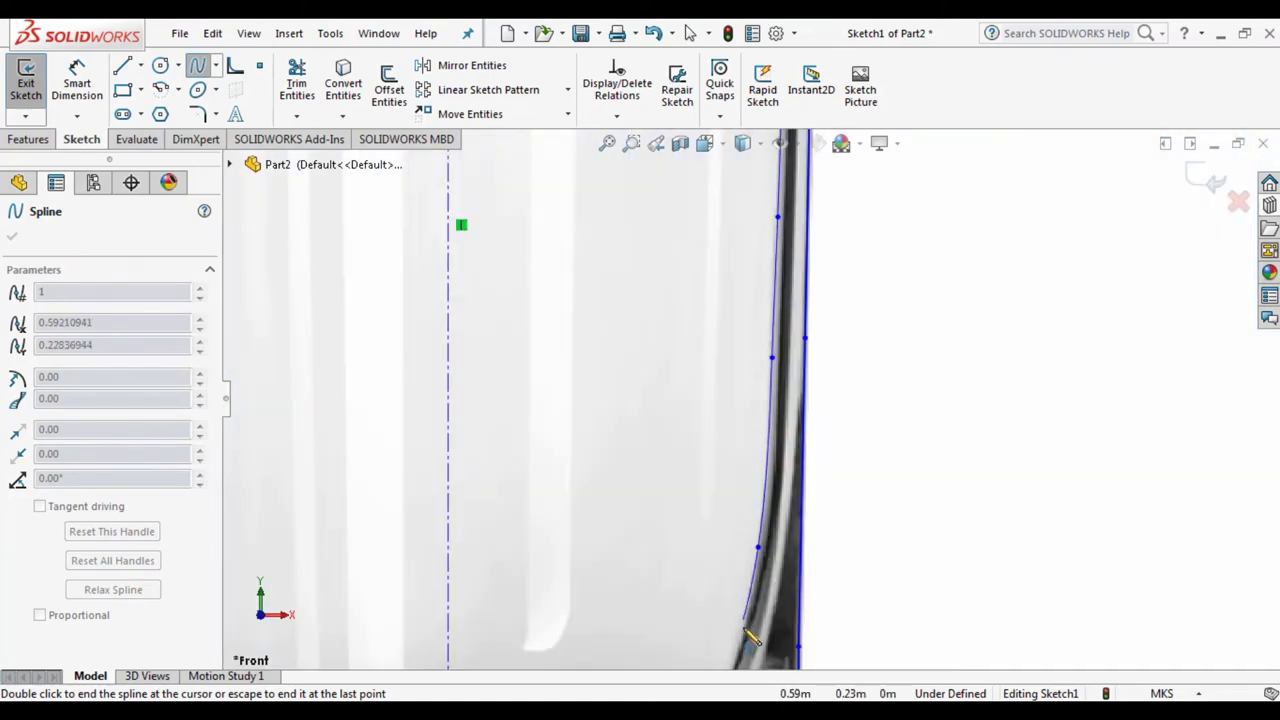
scroll(752, 640, "up", 2)
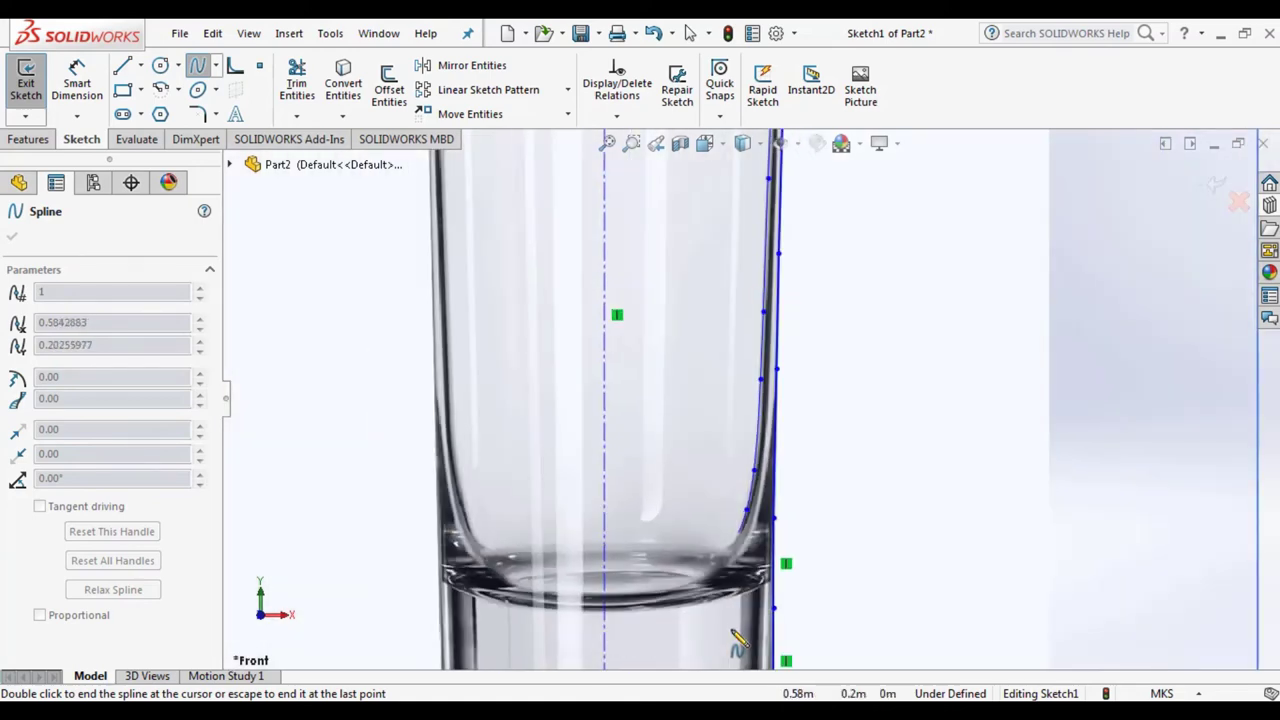
scroll(737, 530, "down", 2)
left_click(722, 539)
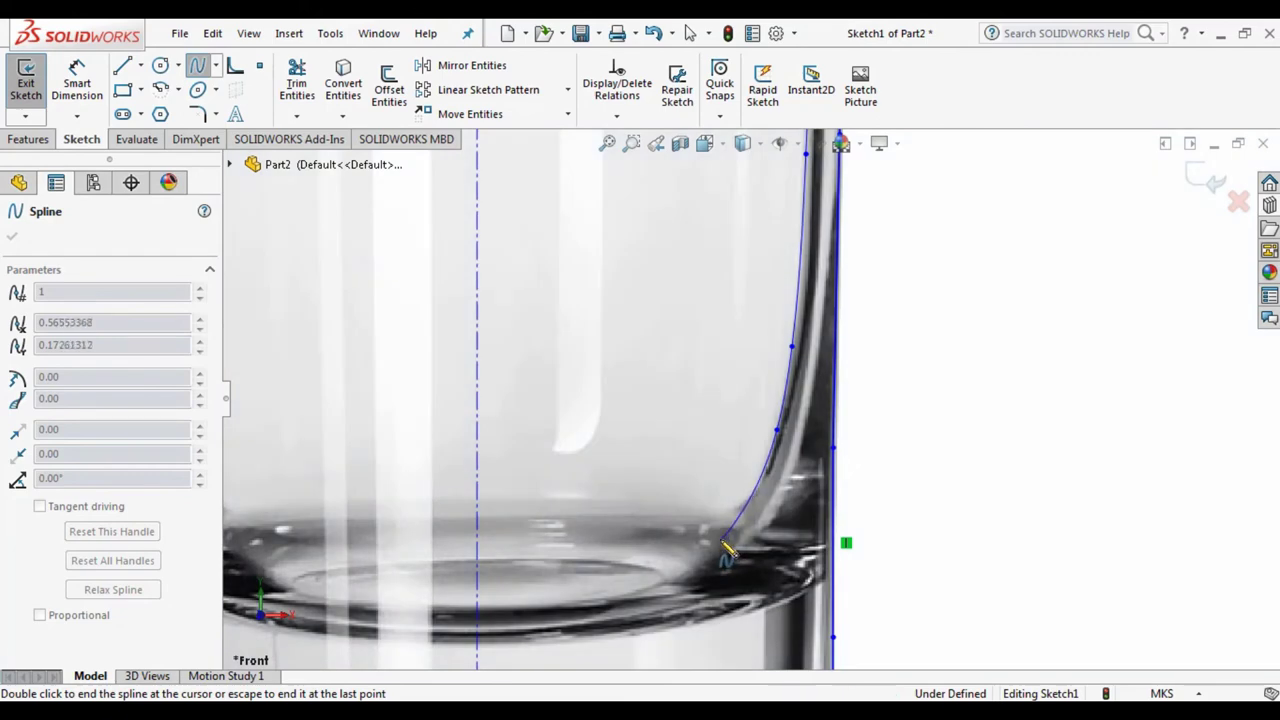
left_click(662, 581)
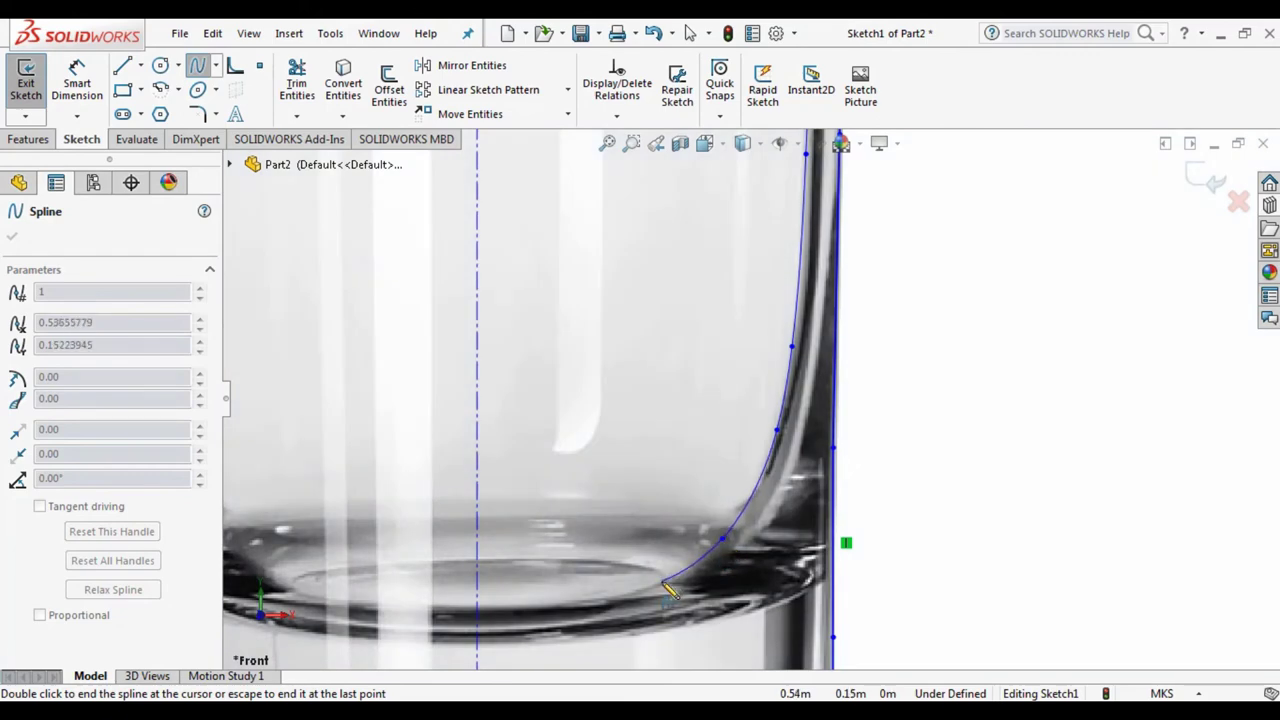
left_click(569, 605)
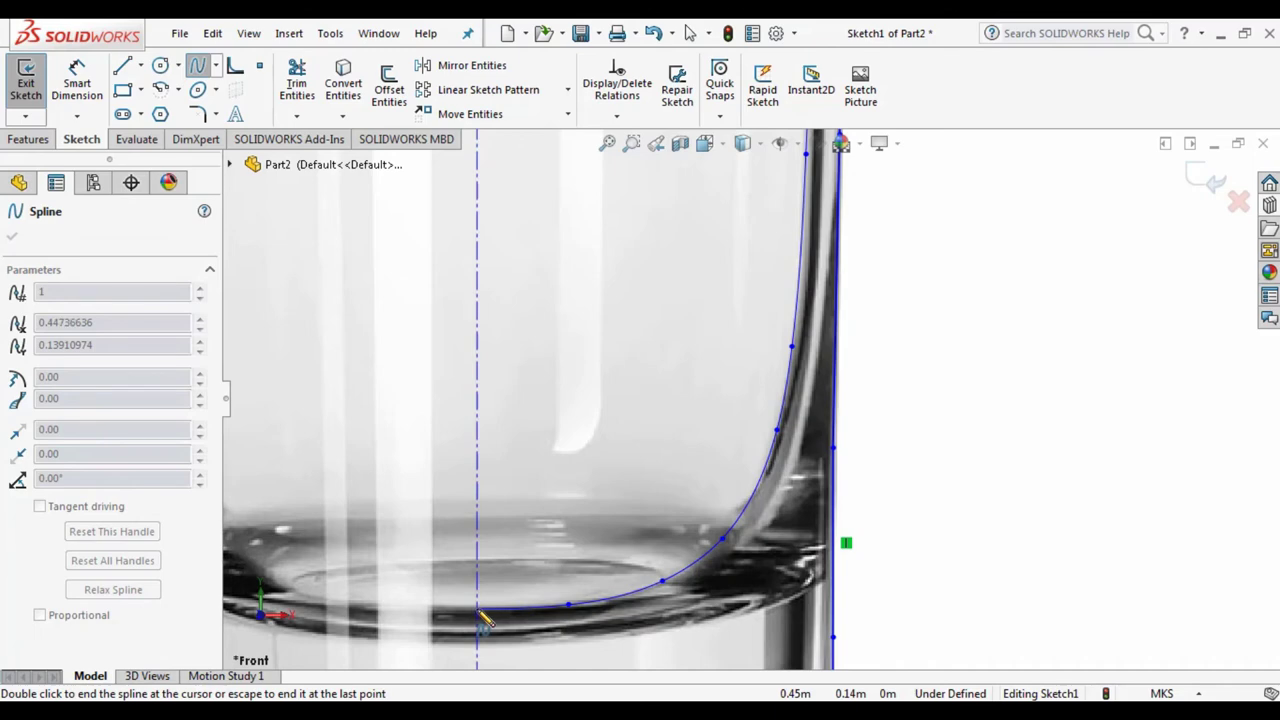
left_click(489, 608)
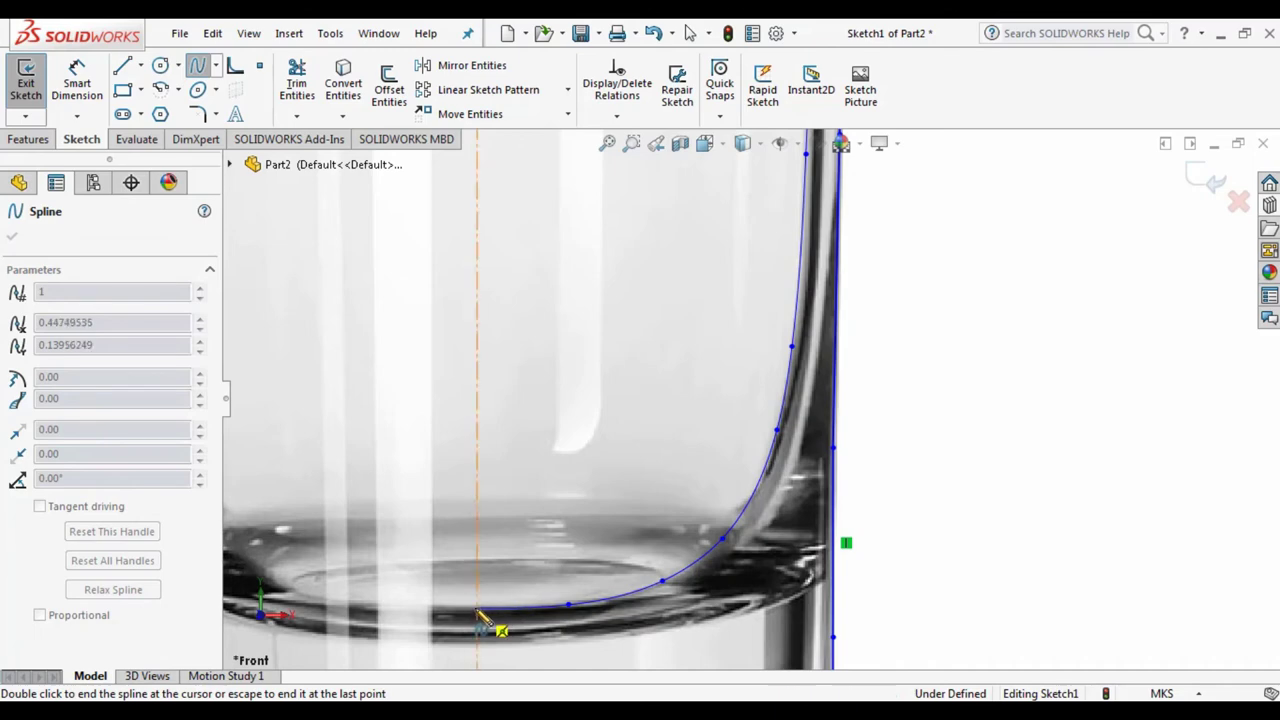
key("Escape")
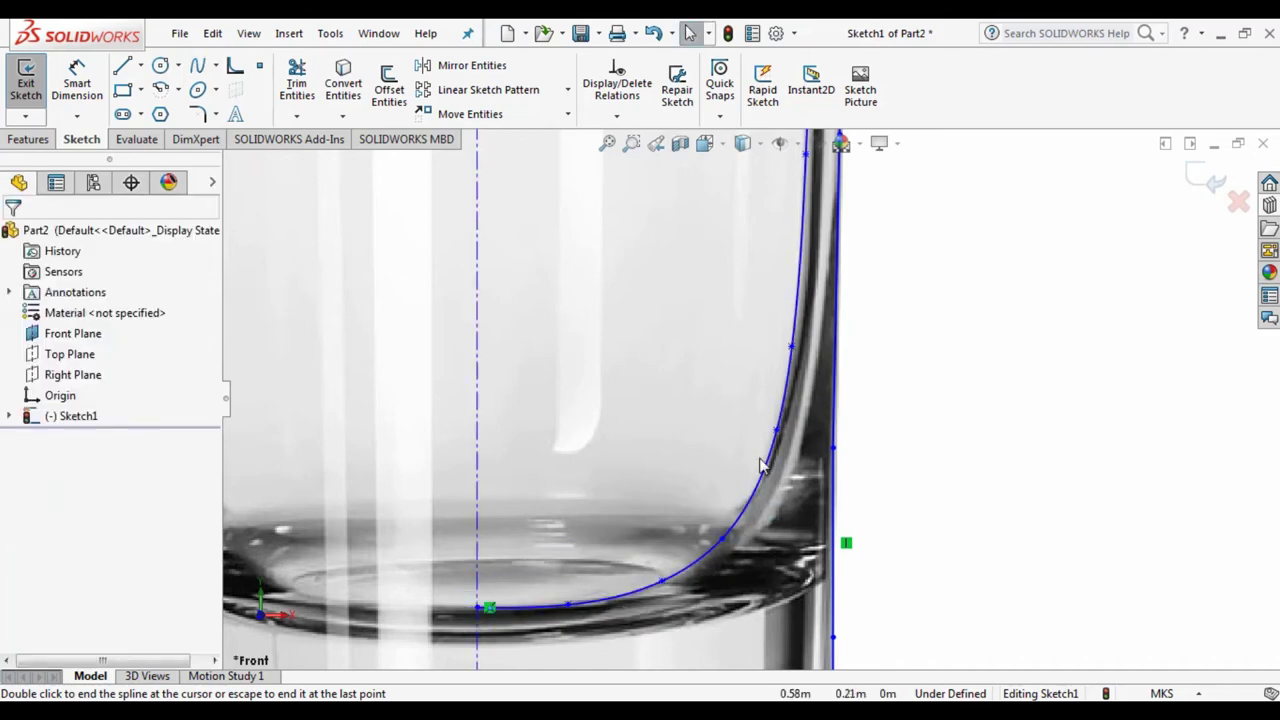
Step: Reposition the first two inner-wall spline points to match the picture's wall
scroll(760, 465, "up", 3)
scroll(795, 450, "down", 4)
scroll(795, 450, "up", 2)
scroll(762, 298, "down", 2)
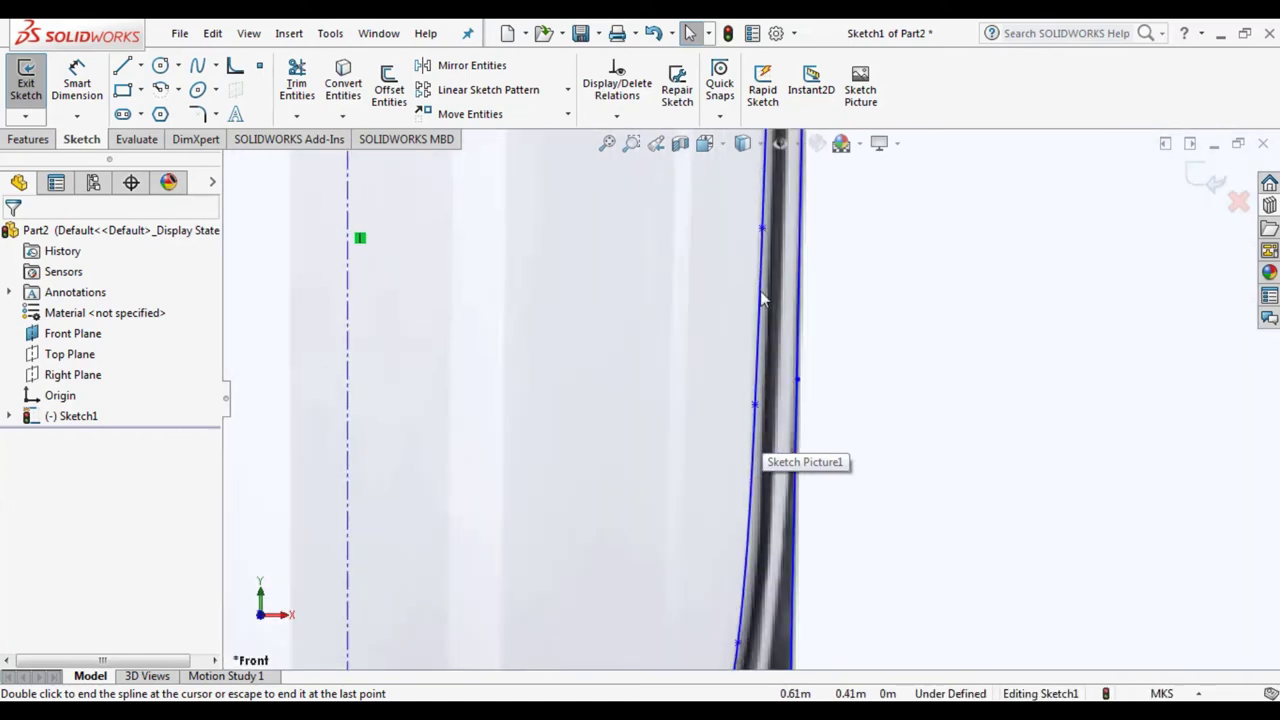
left_click(757, 405)
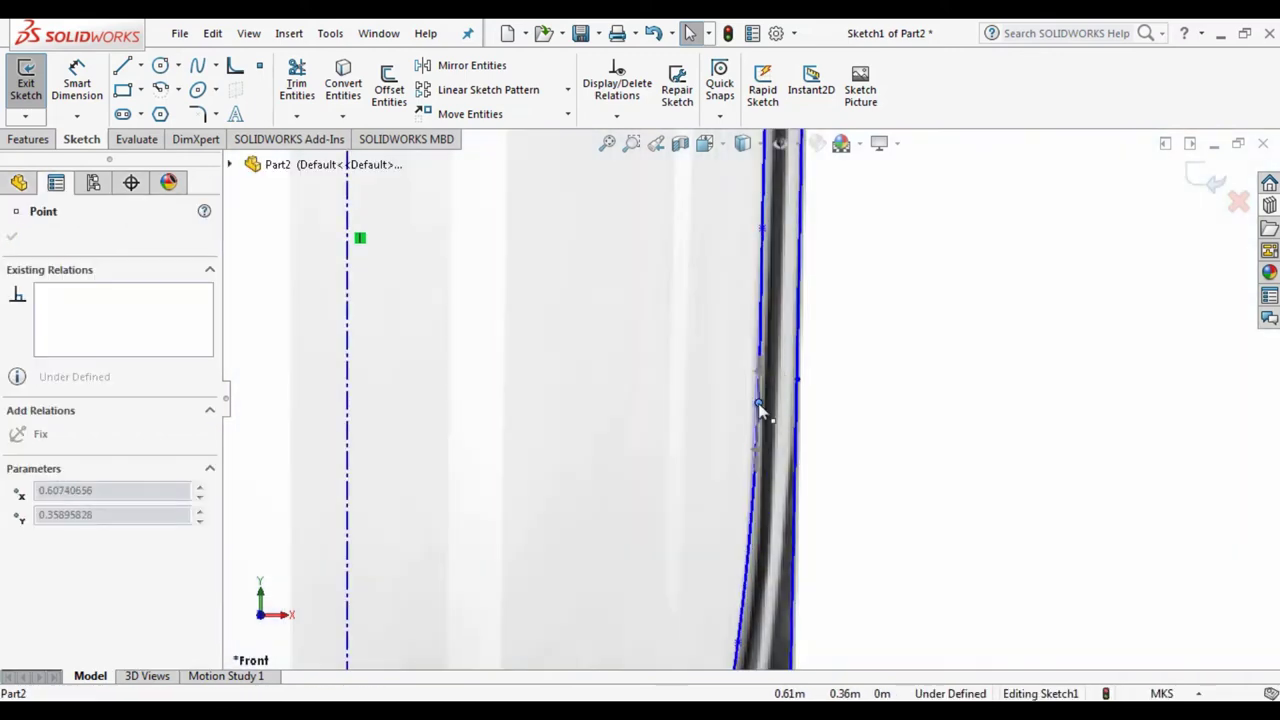
left_click(758, 400)
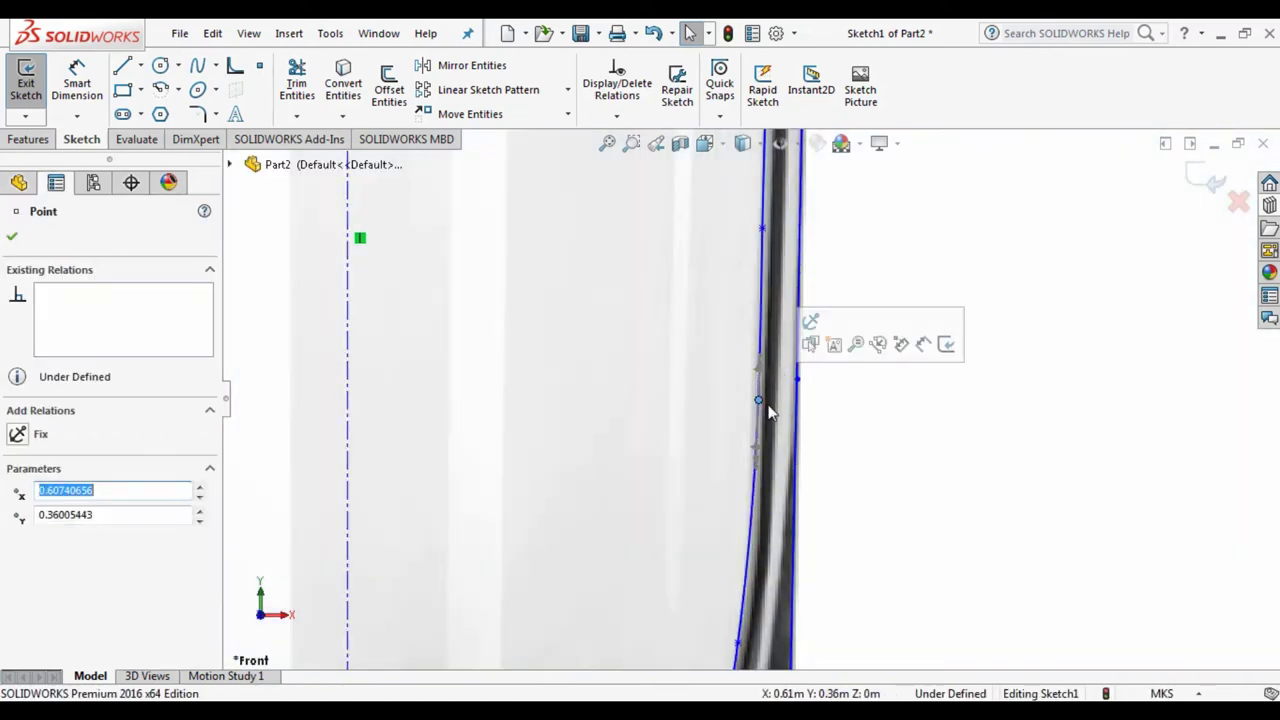
scroll(768, 410, "up", 3)
key("Escape")
scroll(770, 432, "down", 3)
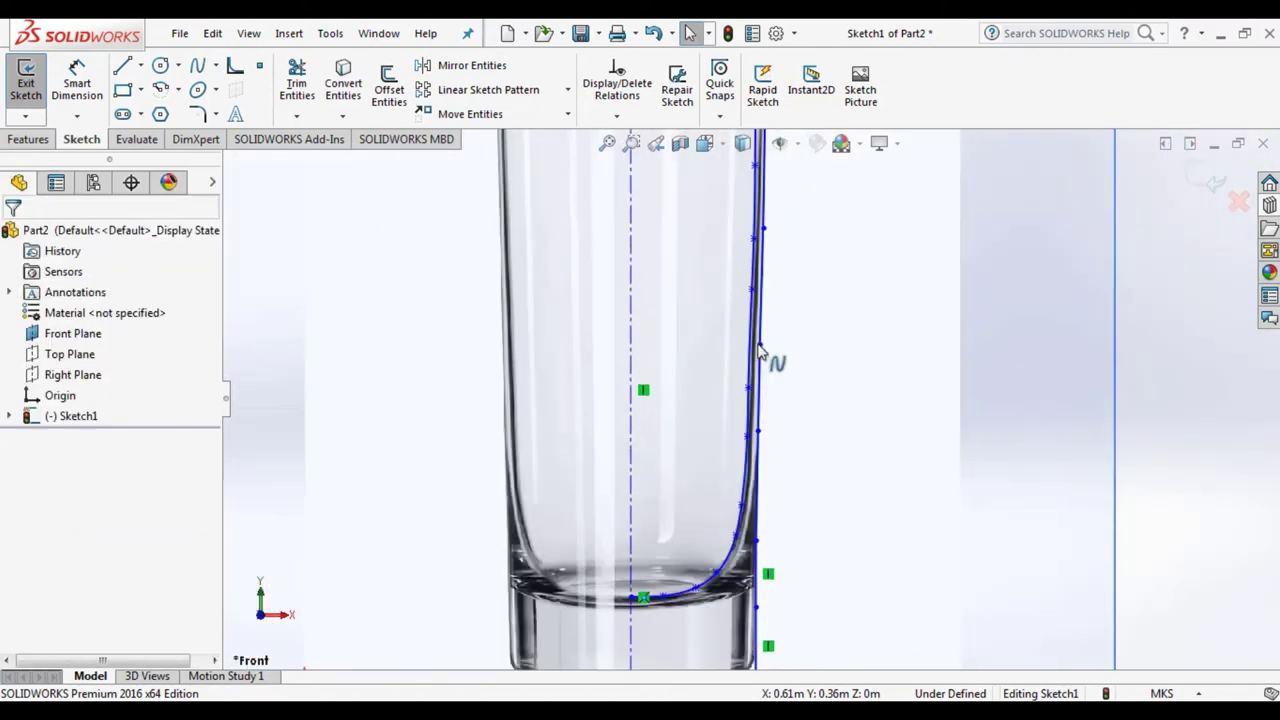
scroll(762, 350, "down", 2)
left_click(733, 428)
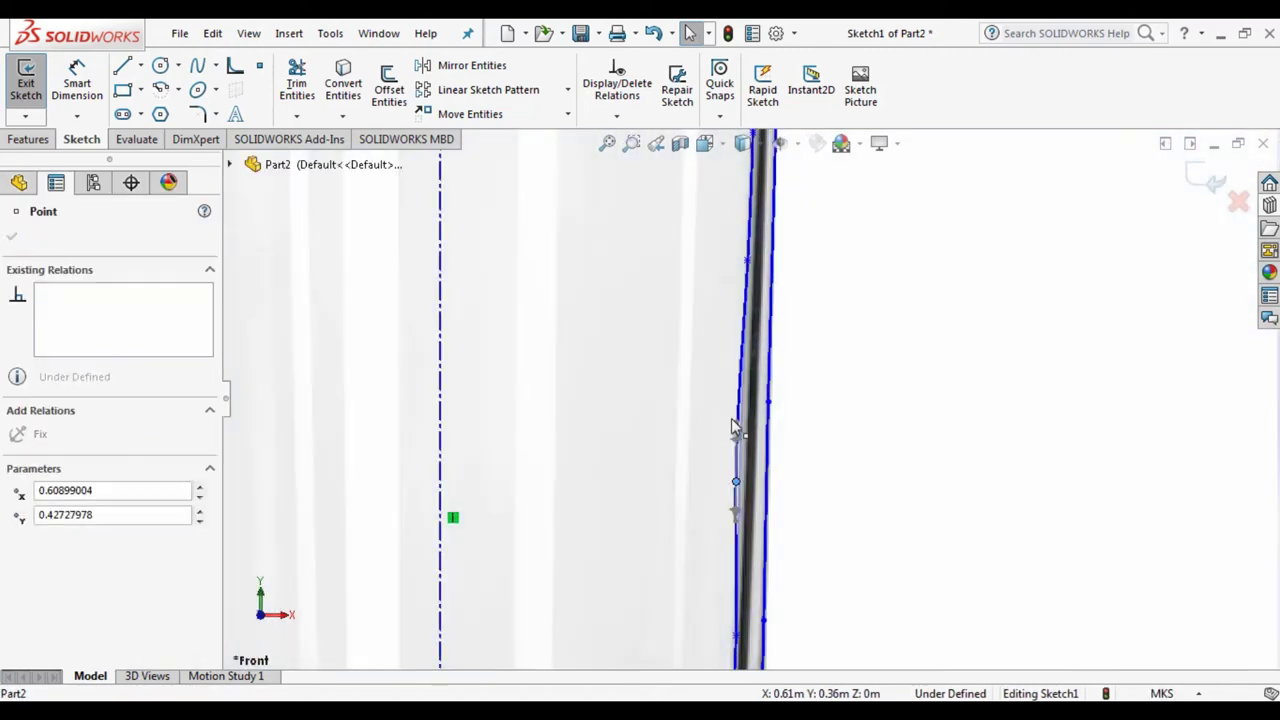
left_click_drag(736, 481, 743, 437)
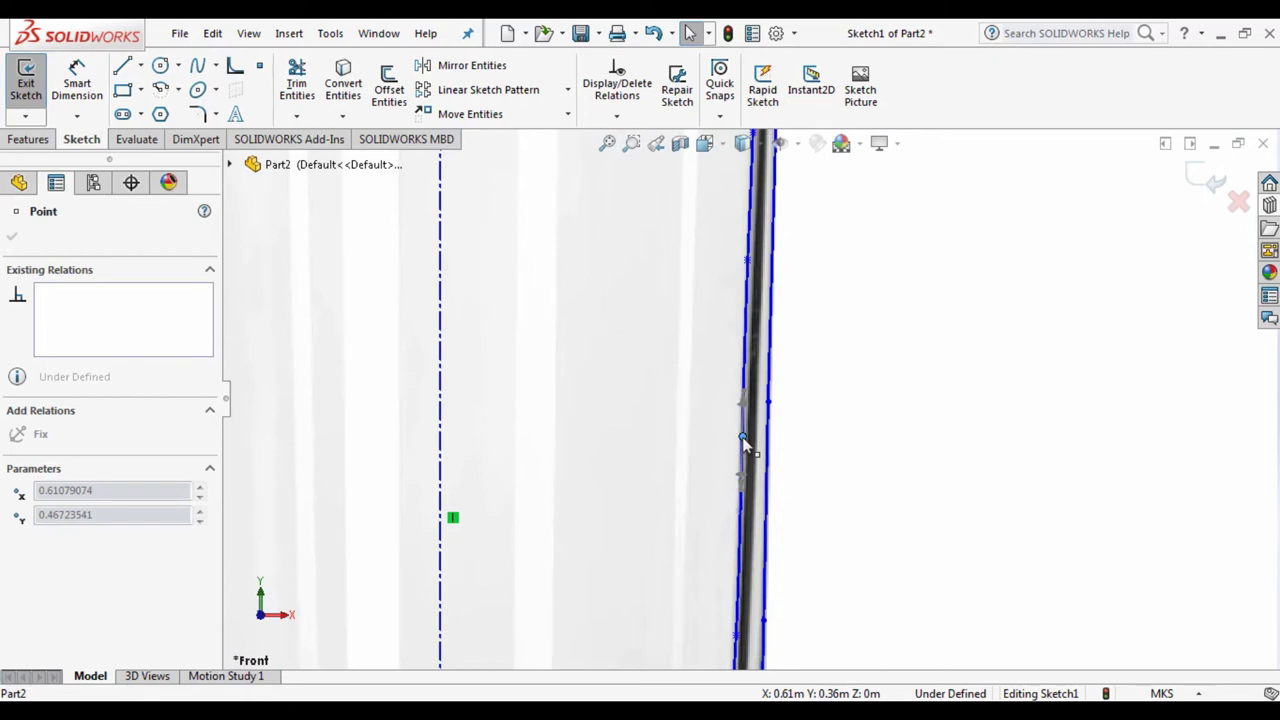
key("Escape")
Step: Fit the glass in view and drag two lower spline points onto the inner wall
key("f")
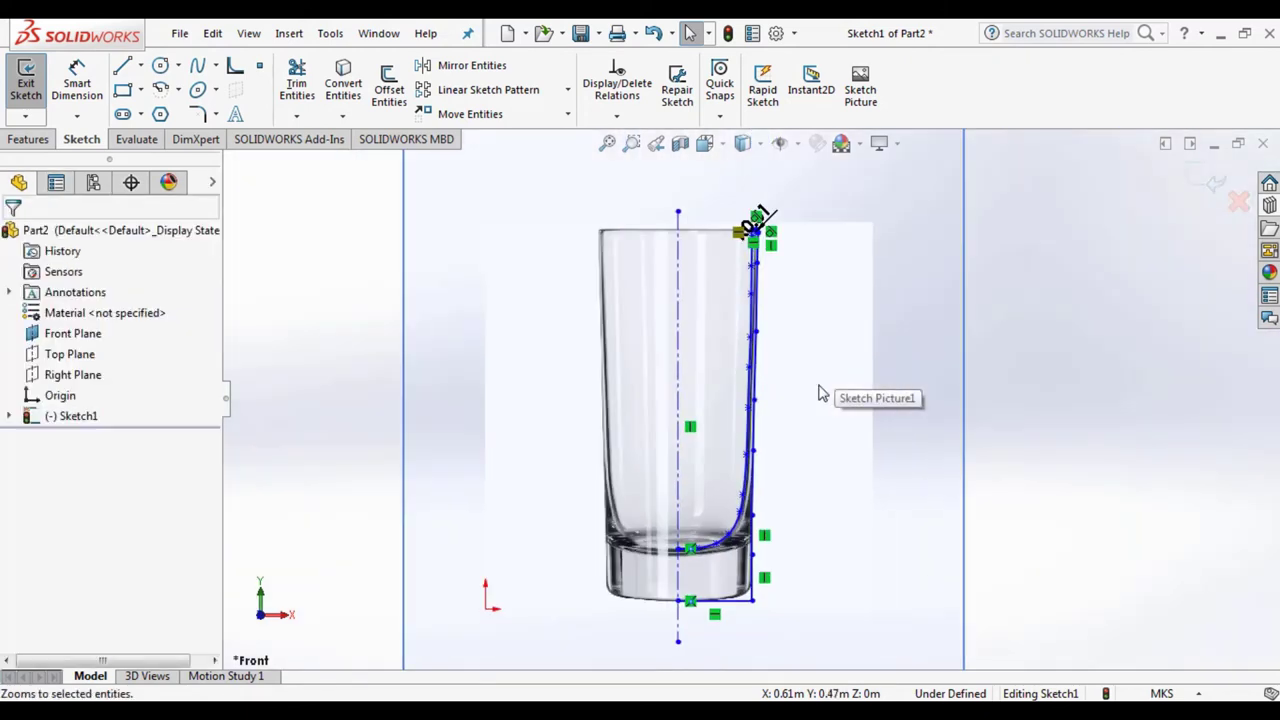
scroll(766, 314, "down", 5)
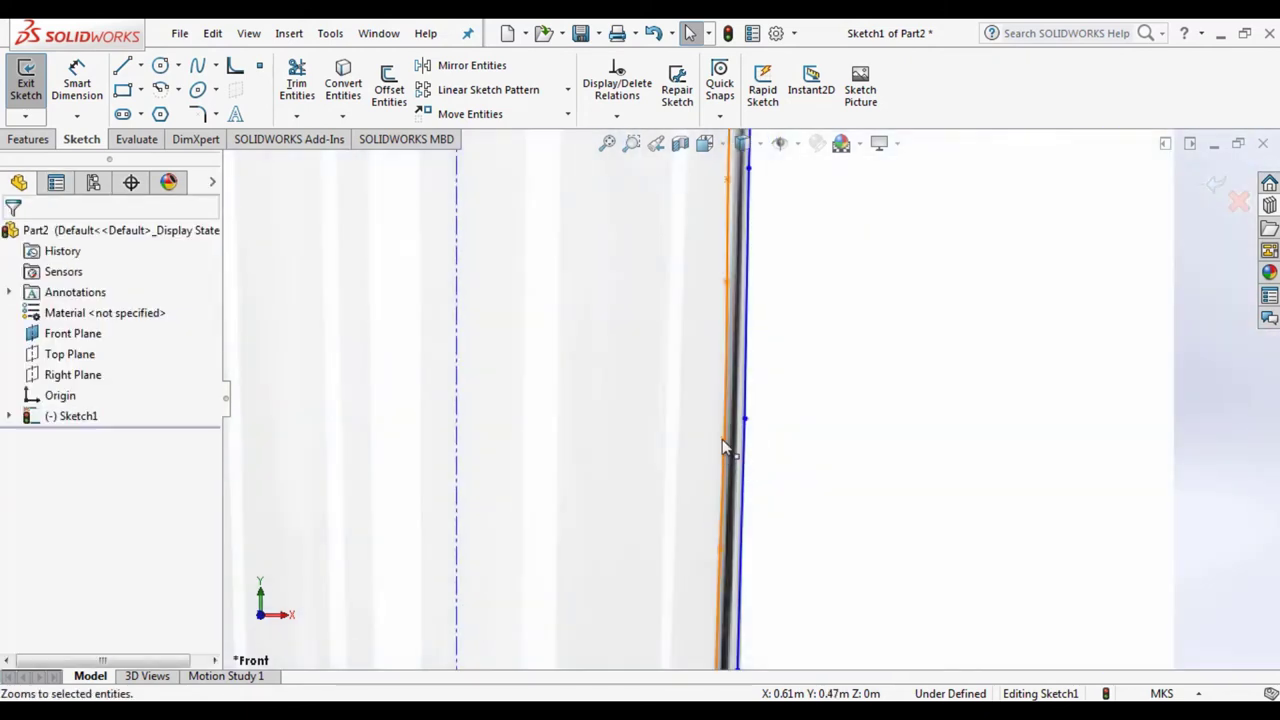
left_click_drag(722, 445, 724, 409)
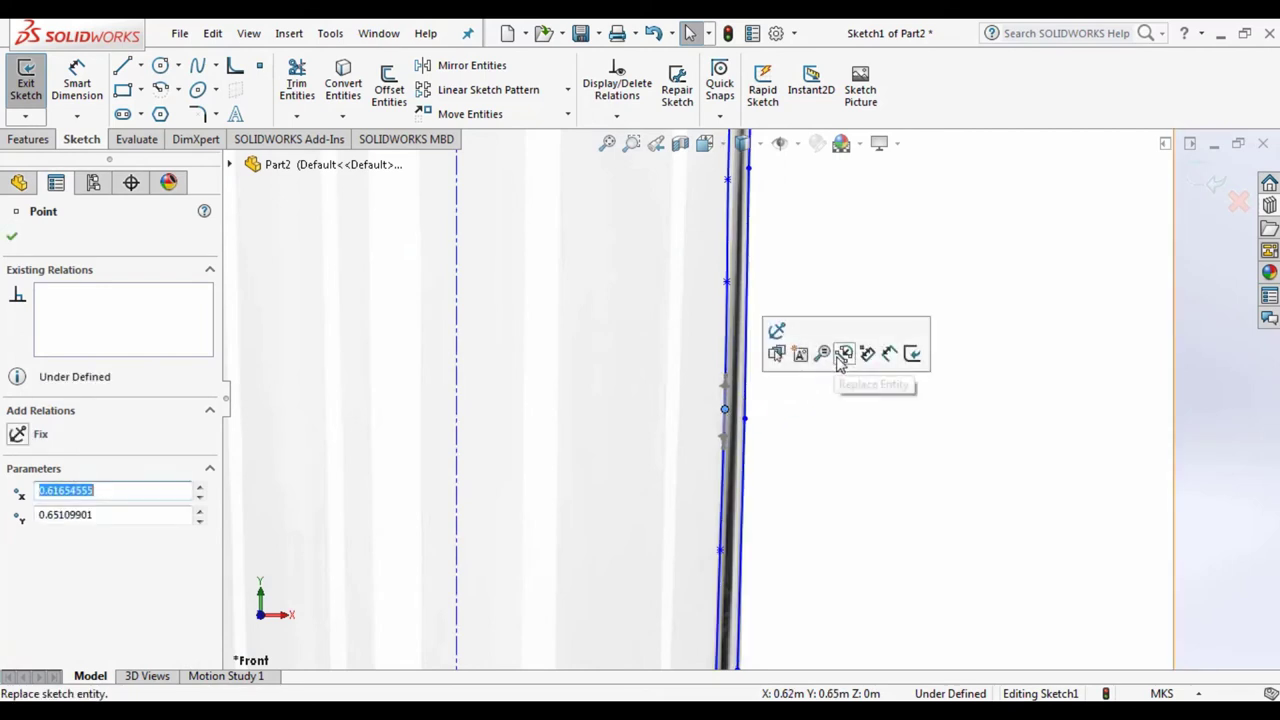
key("Escape")
scroll(828, 368, "up", 3)
scroll(773, 357, "down", 2)
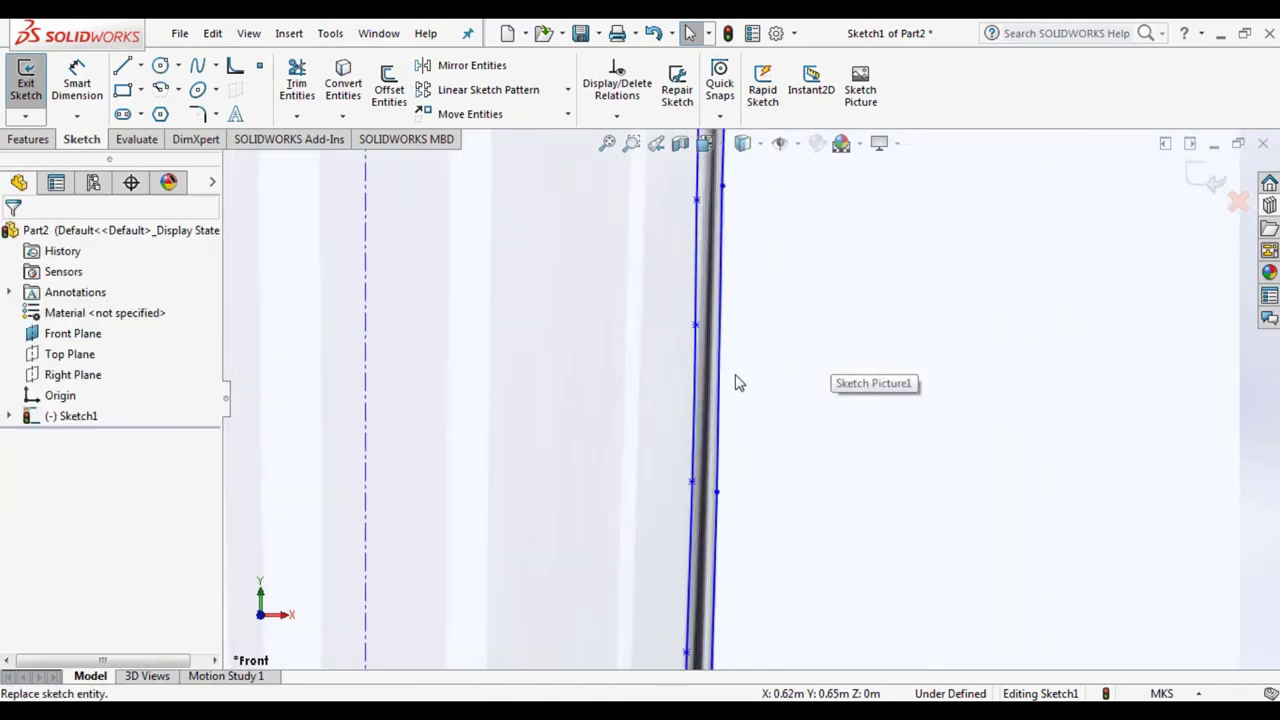
mouse_move(709, 490)
left_mouse_down()
mouse_move(672, 485)
mouse_move(694, 486)
left_mouse_up()
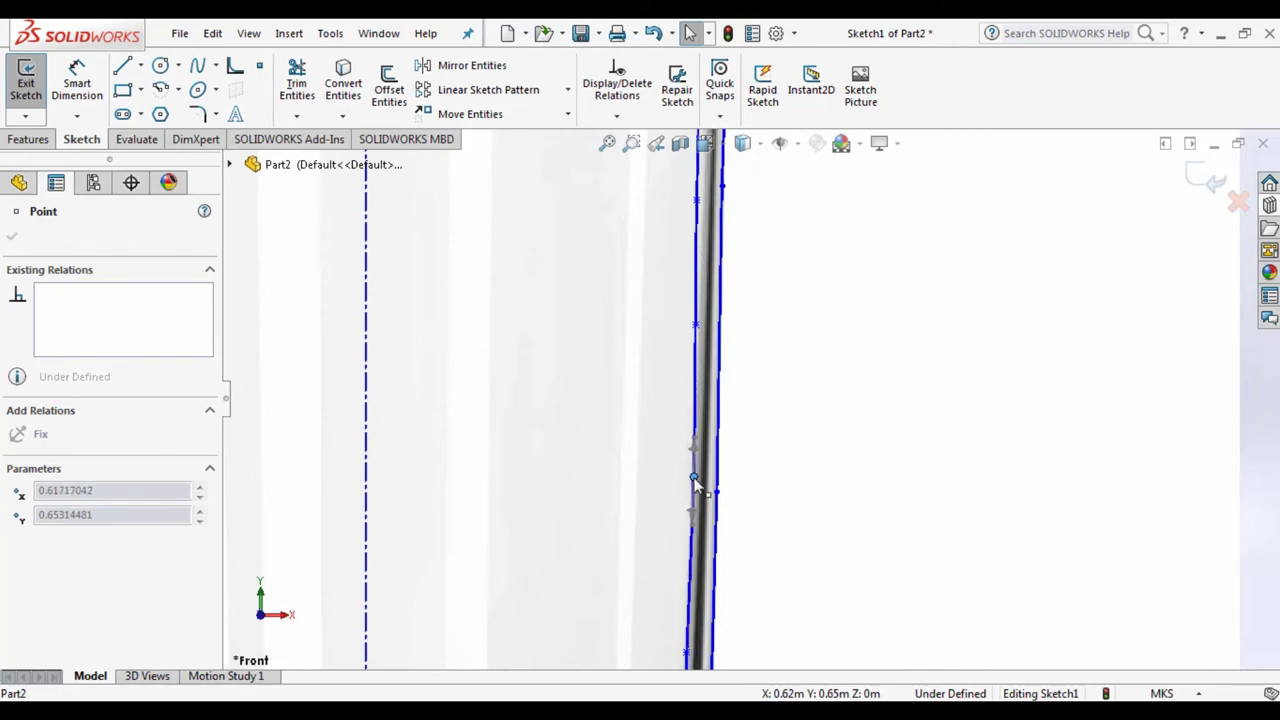
key("Escape")
Step: Refine the middle and upper spline points so the curve follows the inner wall
scroll(805, 447, "up", 2)
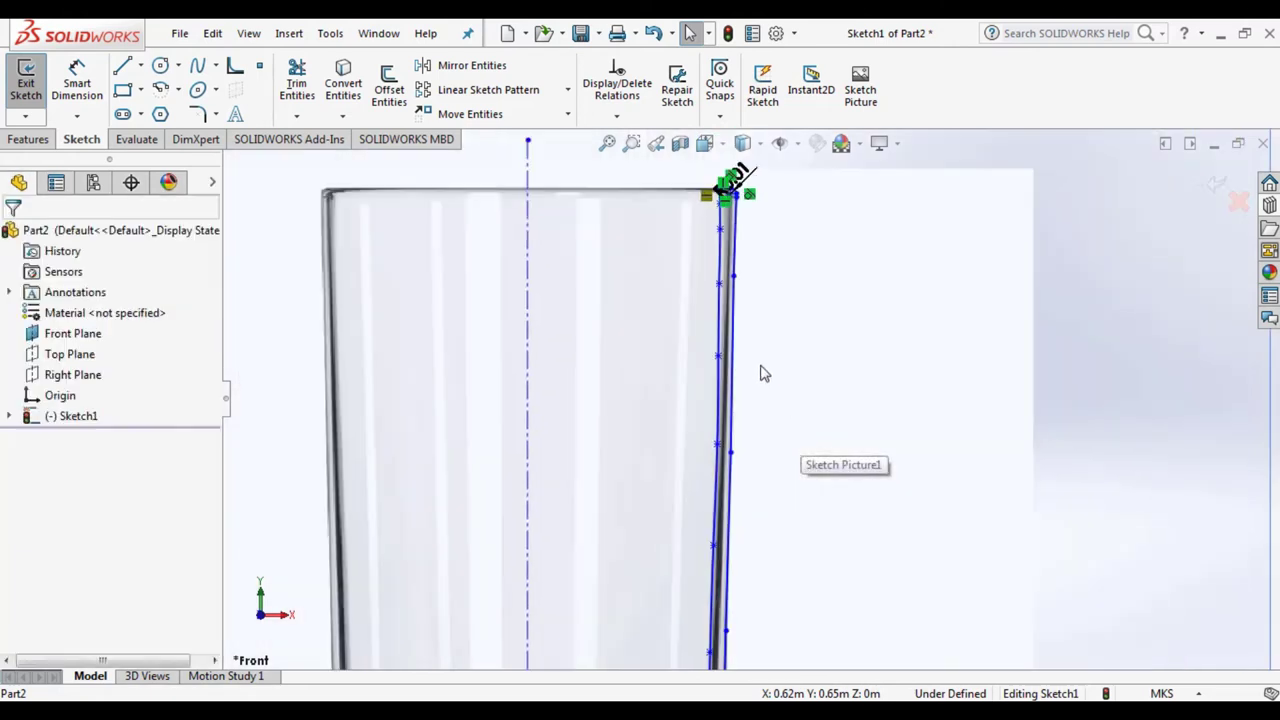
scroll(745, 320, "down", 1)
scroll(752, 510, "down", 1)
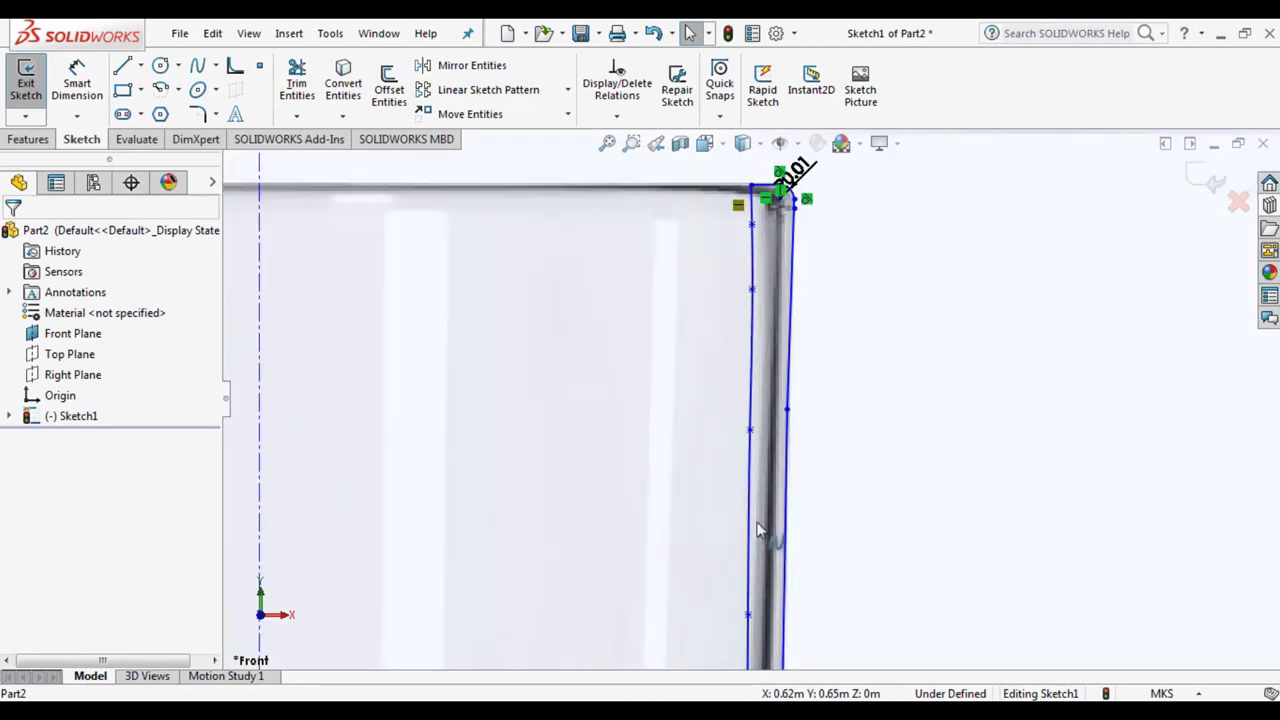
scroll(758, 530, "up", 1)
scroll(766, 557, "down", 1)
left_click(746, 477)
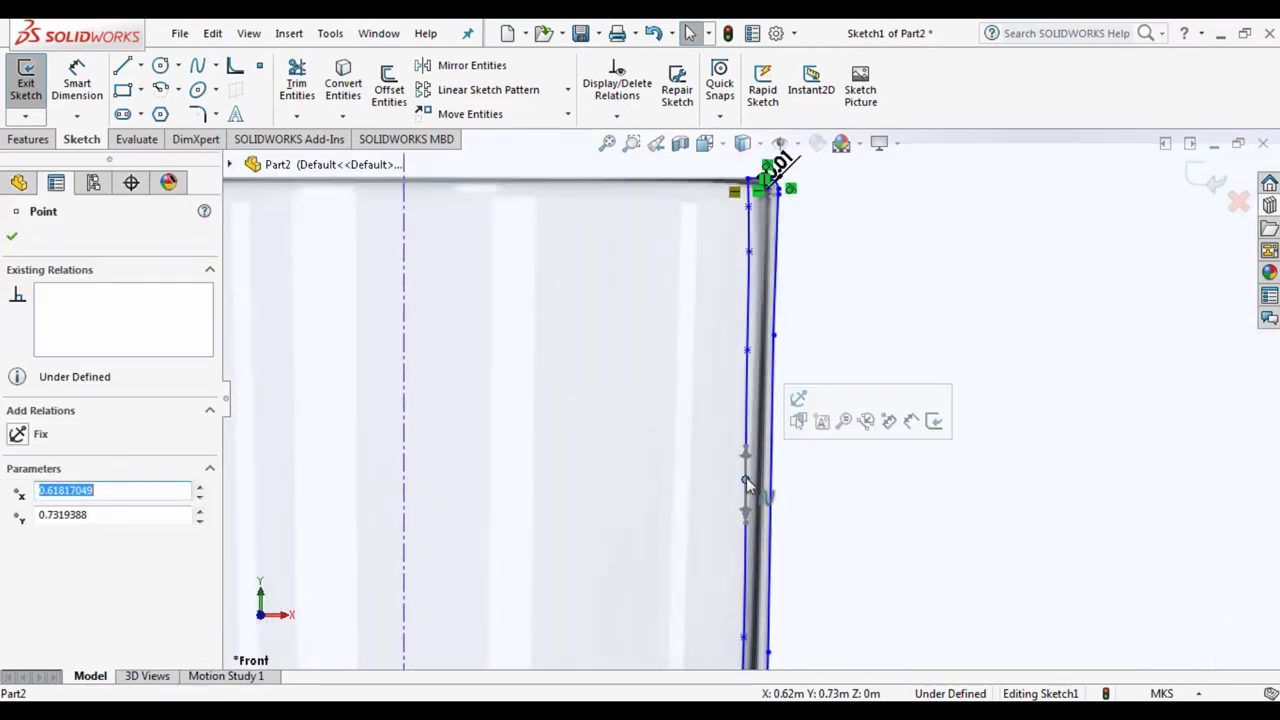
left_click_drag(766, 487, 748, 481)
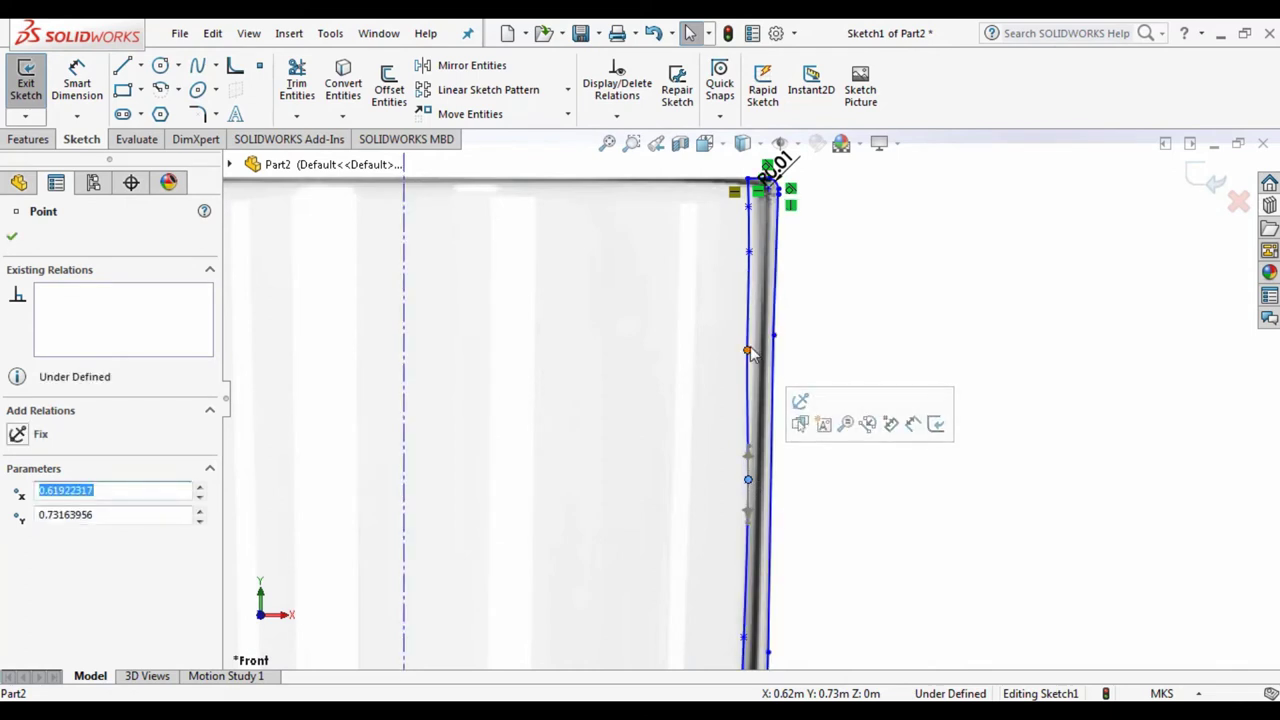
mouse_move(750, 352)
left_mouse_down()
mouse_move(780, 365)
mouse_move(760, 340)
mouse_move(751, 356)
left_mouse_up()
left_click(760, 282)
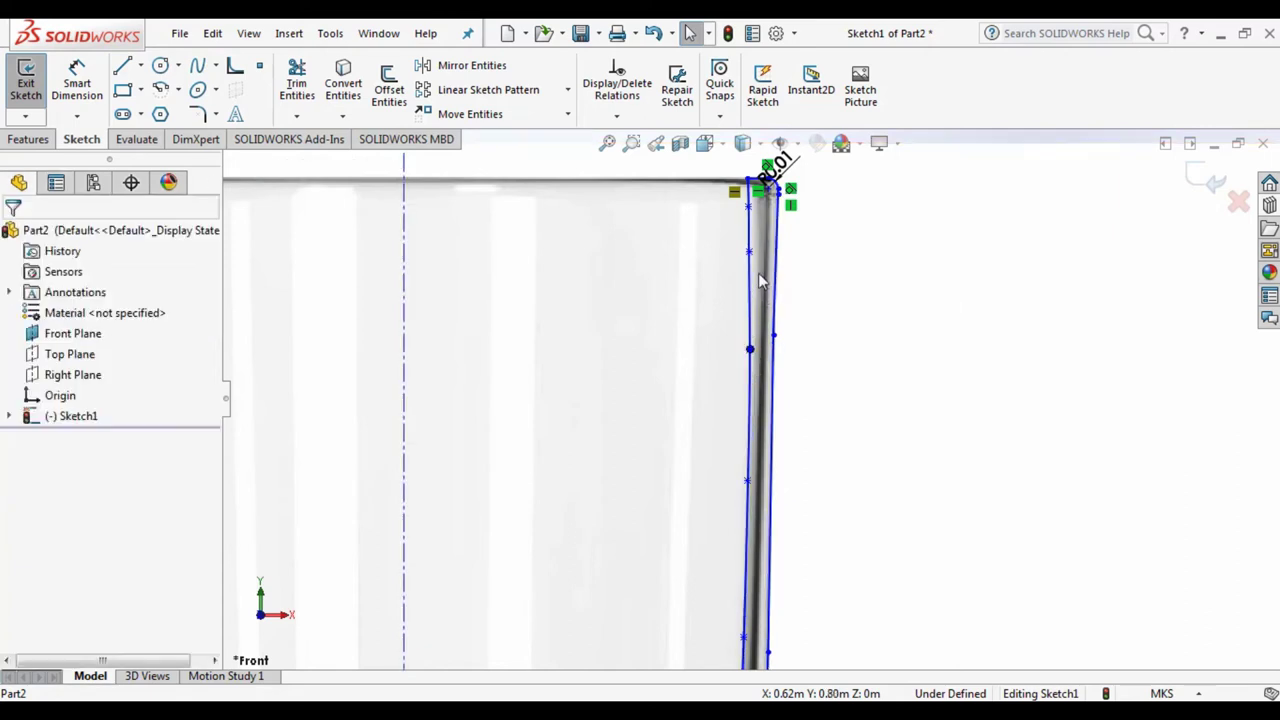
Step: Drag the spline's top point onto the left end of the rim line
scroll(760, 282, "down", 3)
left_click(738, 272)
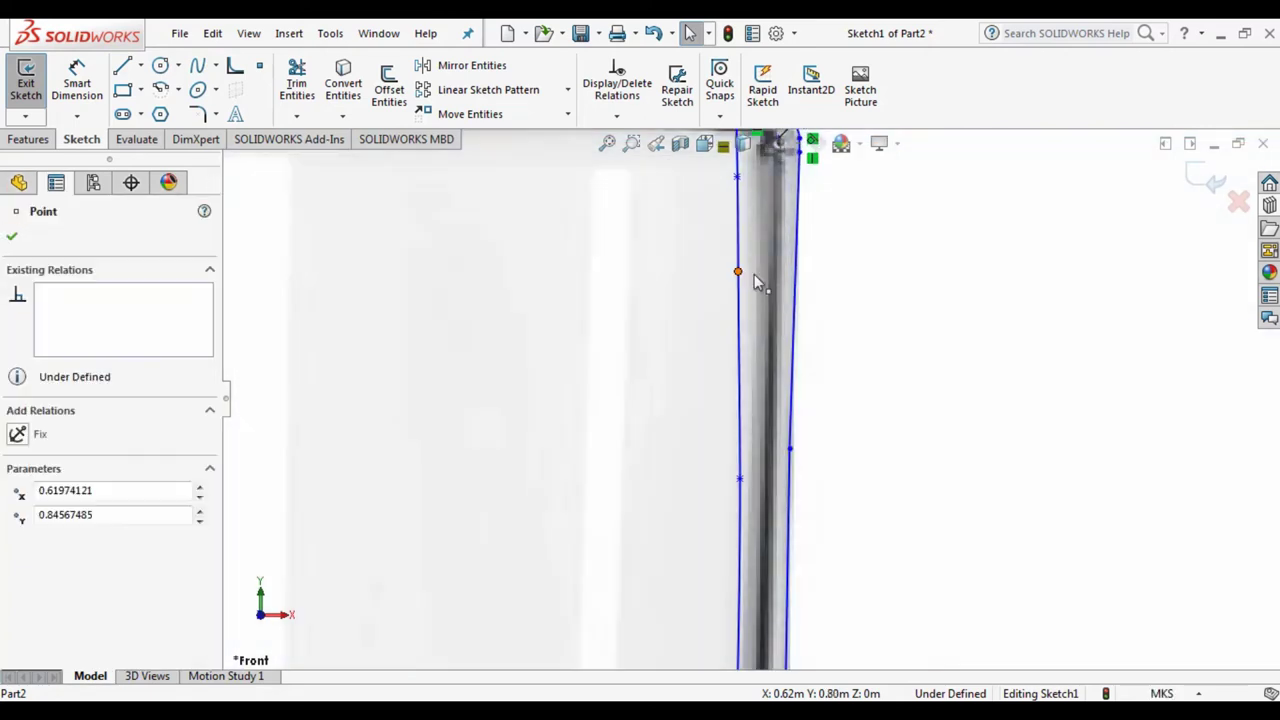
mouse_move(740, 273)
left_mouse_down()
mouse_move(766, 286)
mouse_move(745, 272)
left_mouse_up()
left_click(756, 271)
scroll(756, 271, "up", 3)
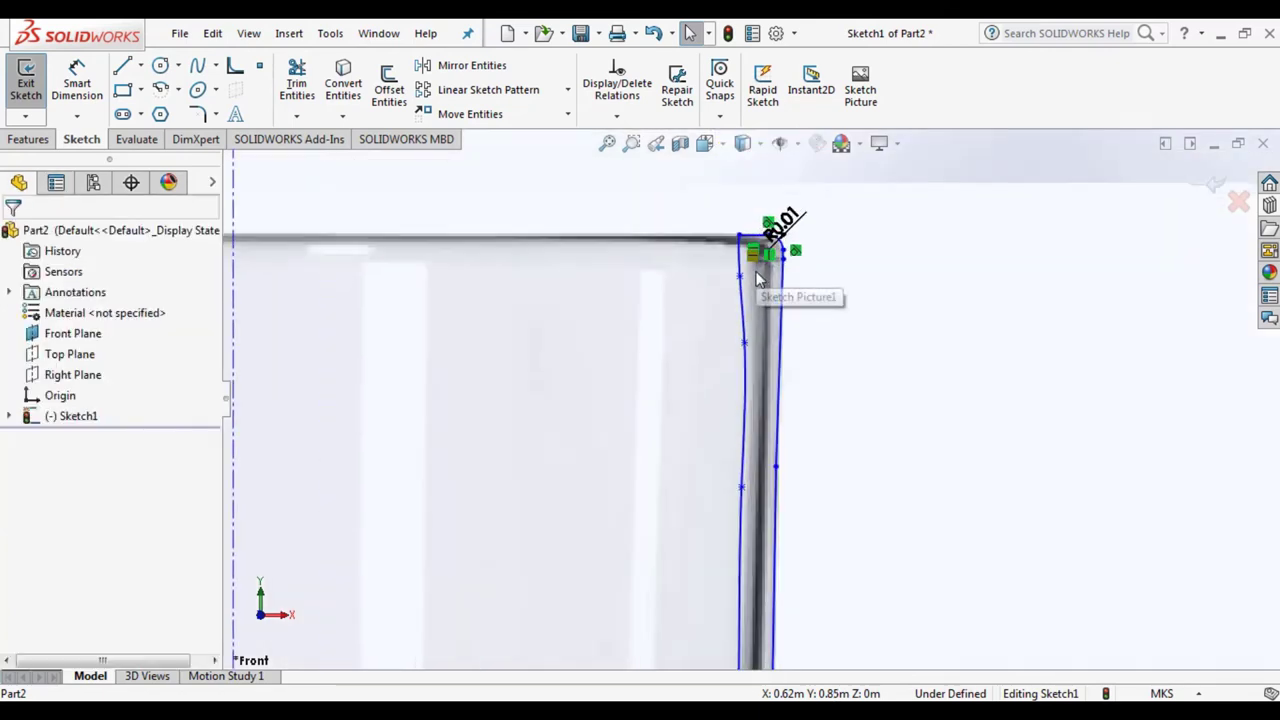
left_click_drag(753, 278, 750, 278)
scroll(745, 258, "up", 3)
key("Escape")
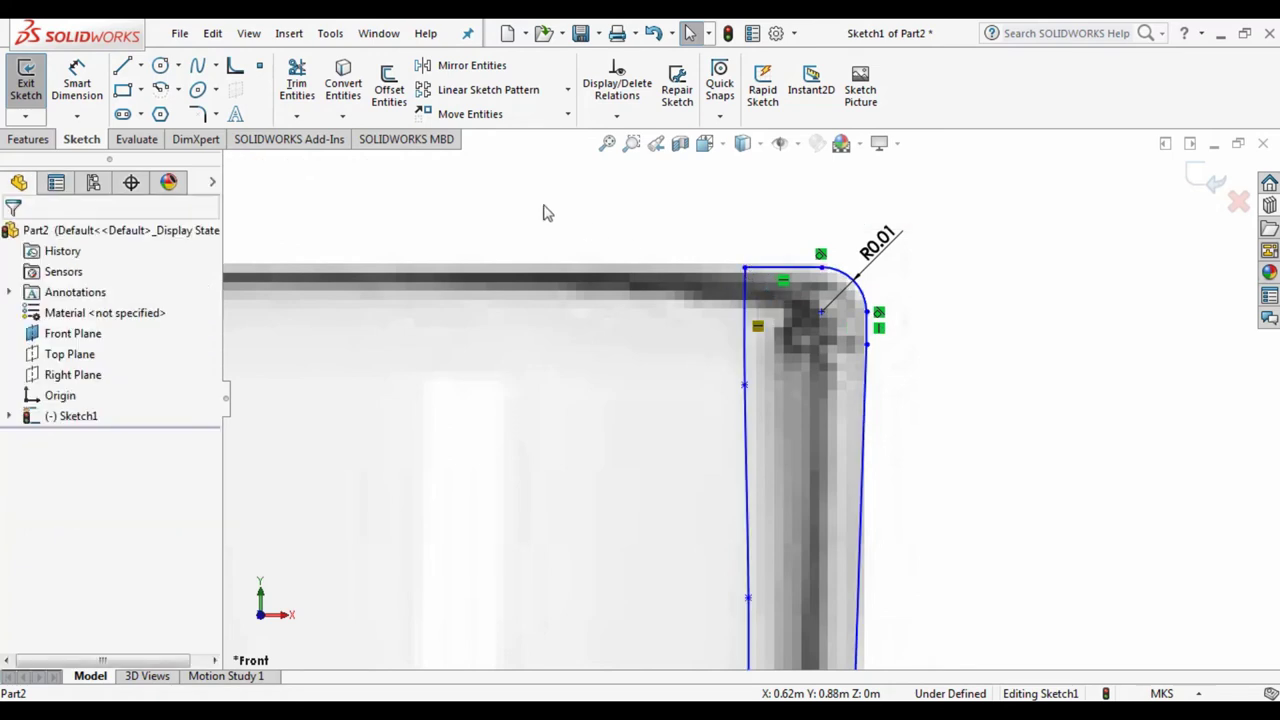
Step: Add a 0.01 radius sketch fillet where the spline meets the rim line
left_click(197, 116)
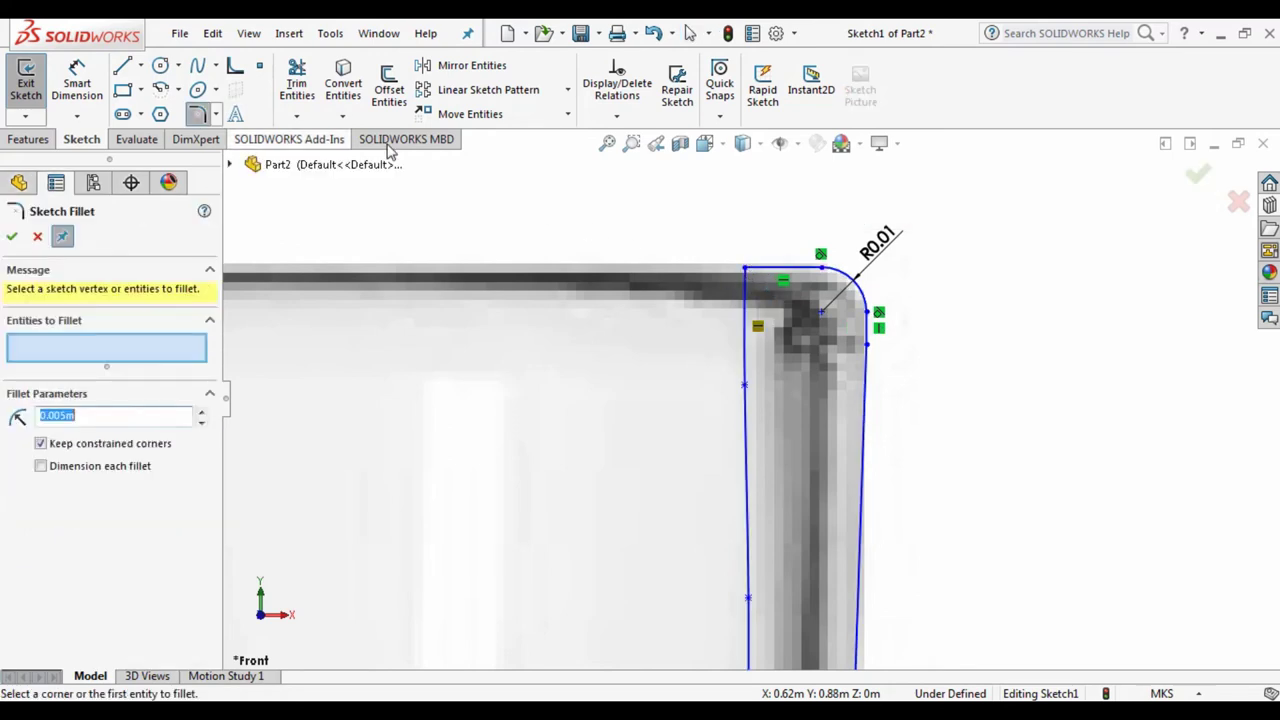
left_click(760, 270)
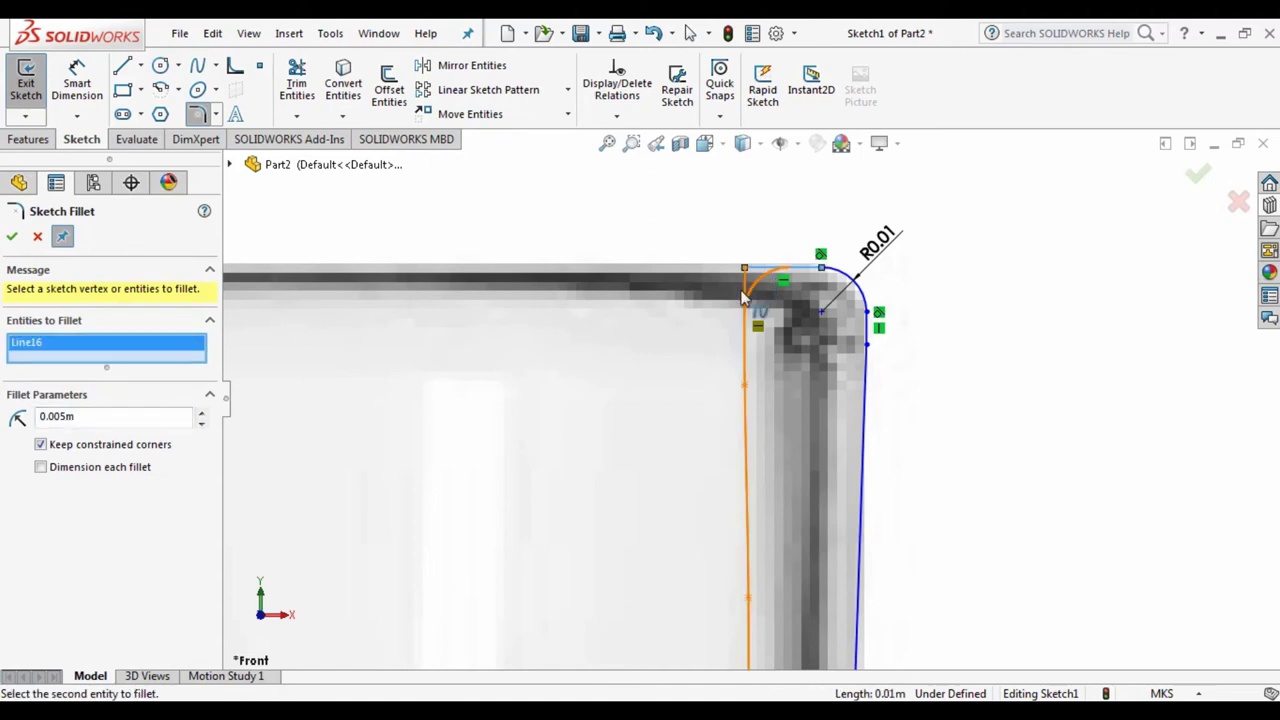
left_click(11, 236)
key("Escape")
key("f")
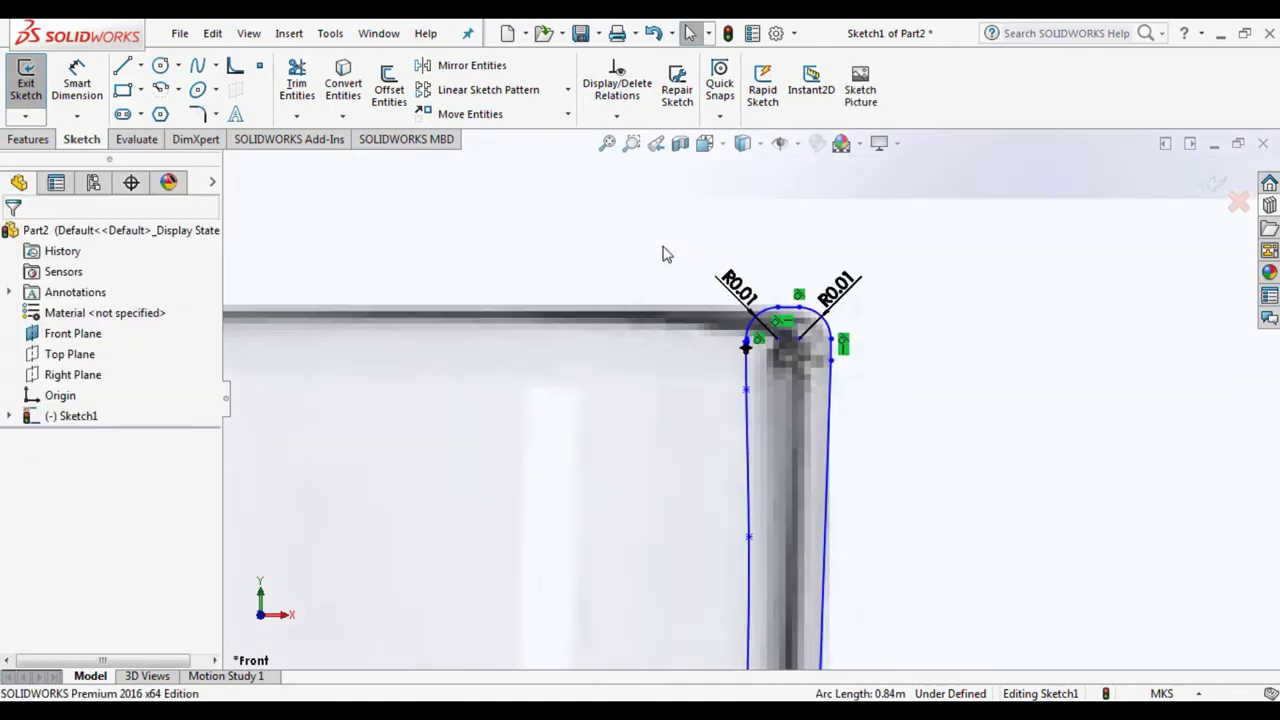
scroll(742, 468, "up", 5)
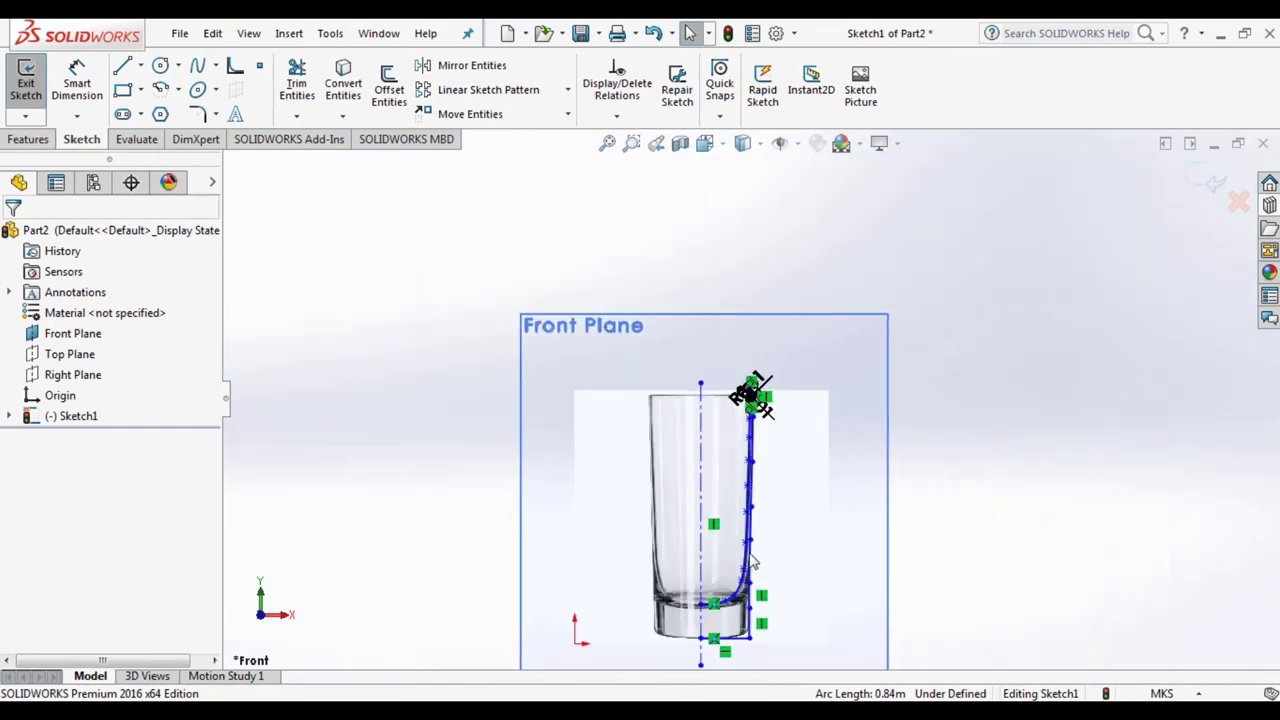
Step: Fillet the base's bottom line and right side line with a 0.055 m radius
scroll(757, 628, "down", 3)
scroll(757, 628, "down", 5)
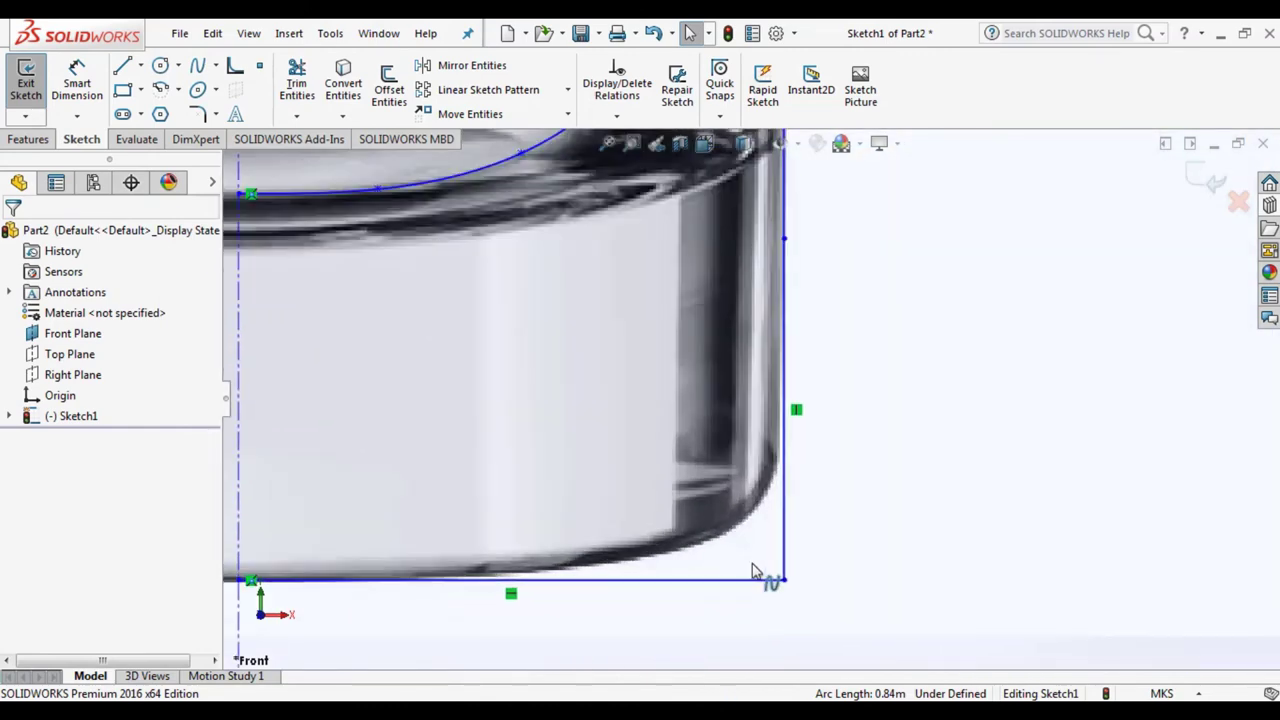
left_click(197, 114)
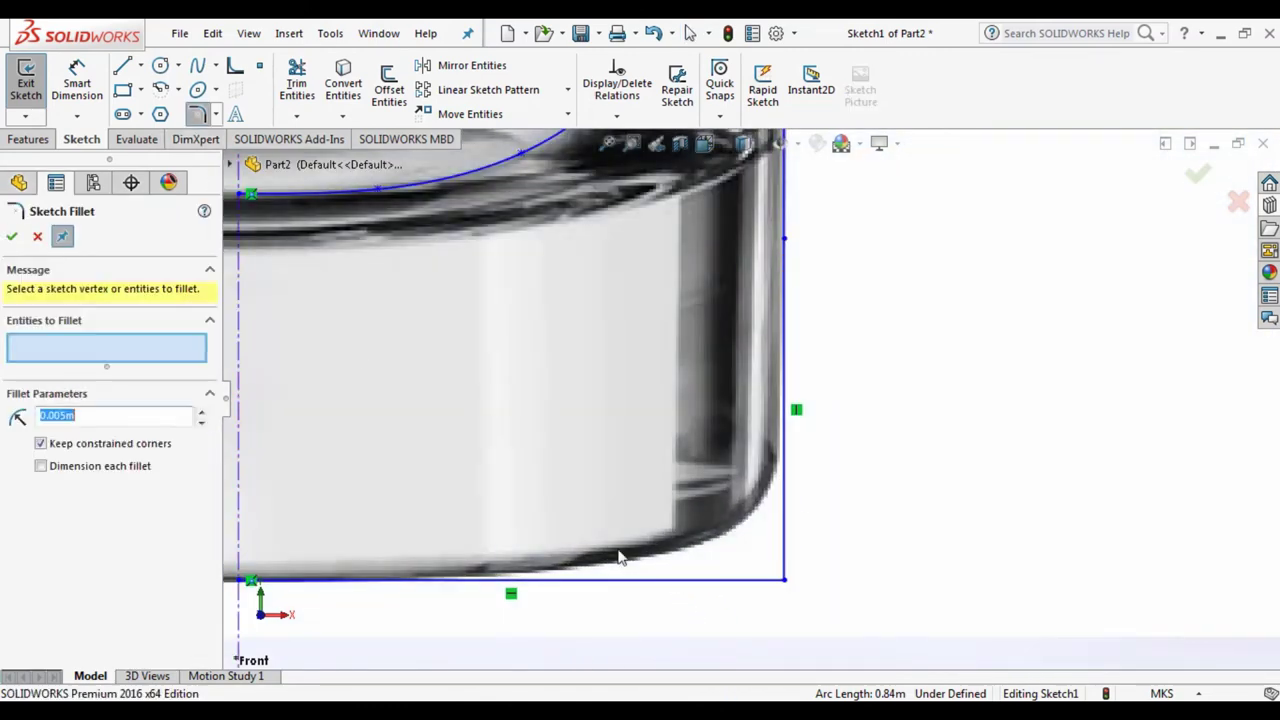
left_click(758, 578)
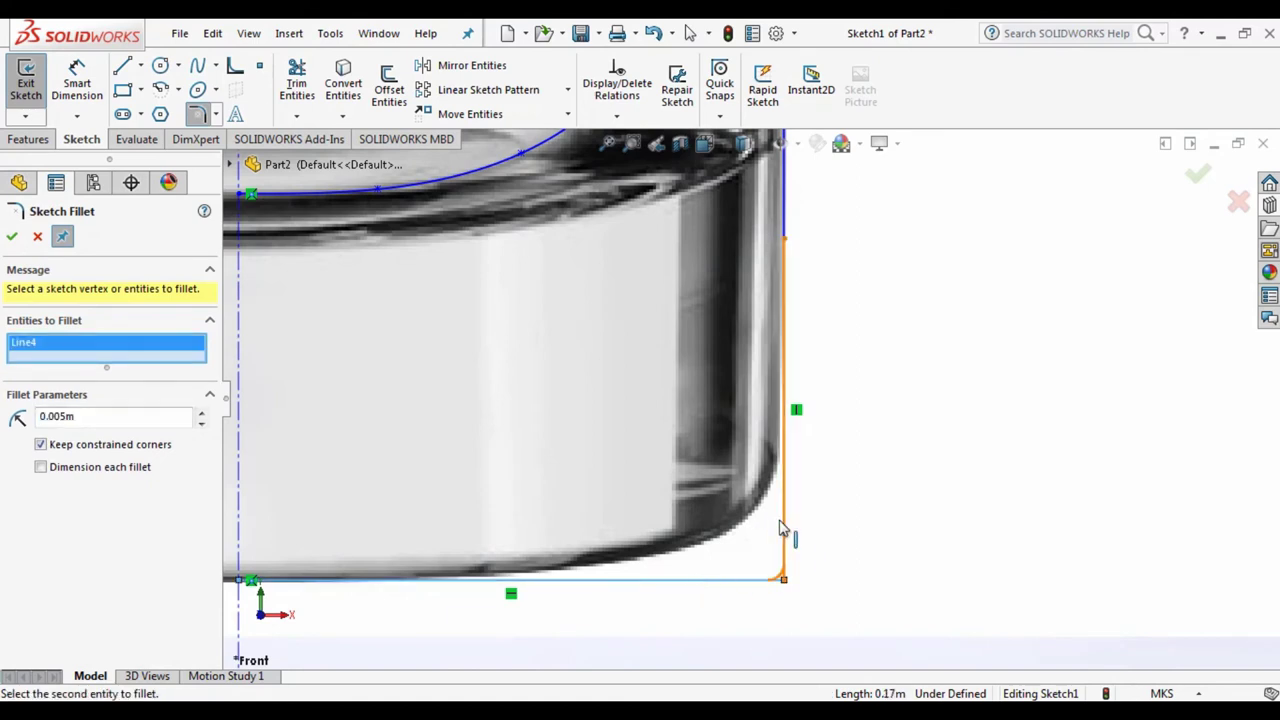
left_click(783, 531)
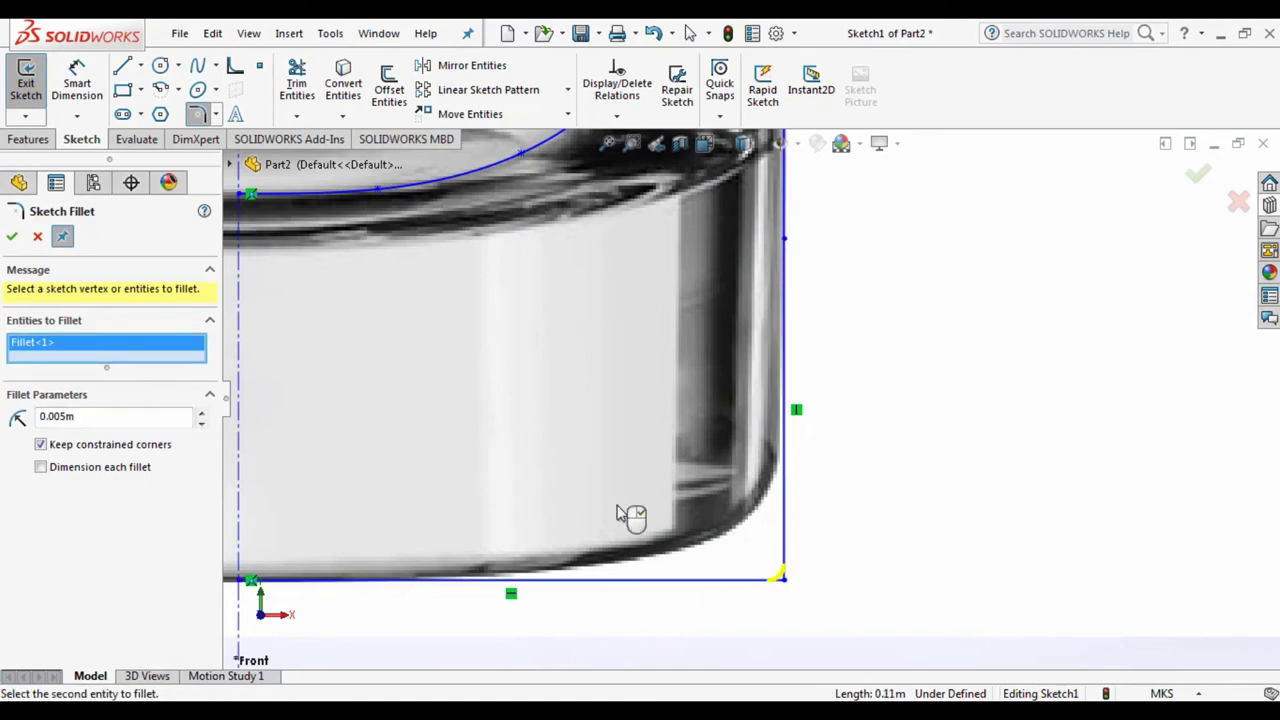
left_click(200, 416)
left_click(200, 416)
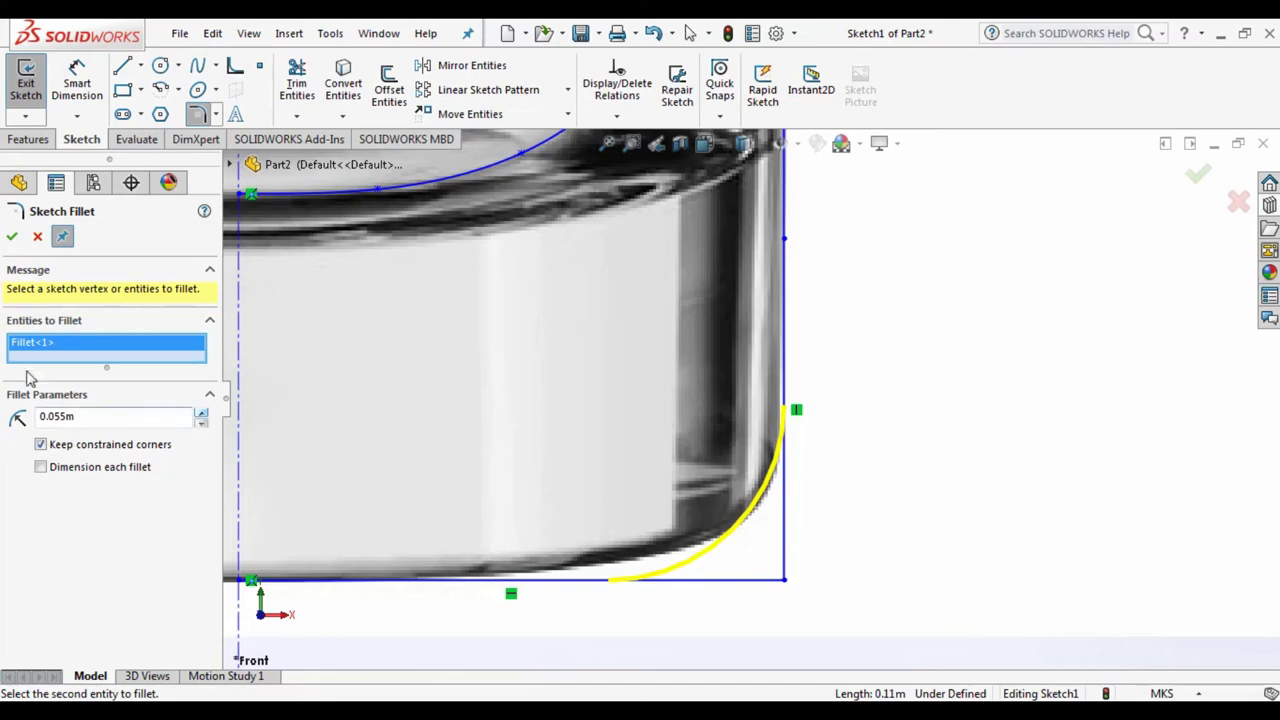
left_click(12, 238)
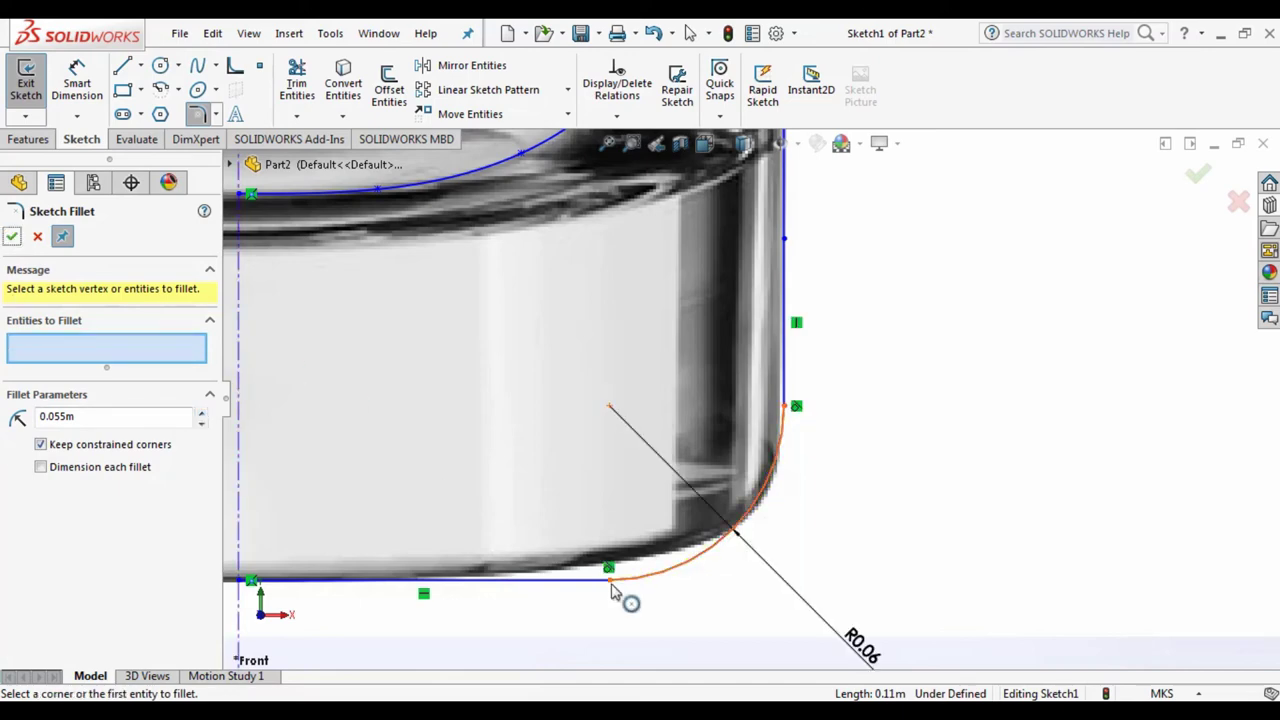
Step: Check the R0.06 base fillet against the picture and close the fillet command
scroll(640, 600, "up", 5)
scroll(760, 420, "down", 3)
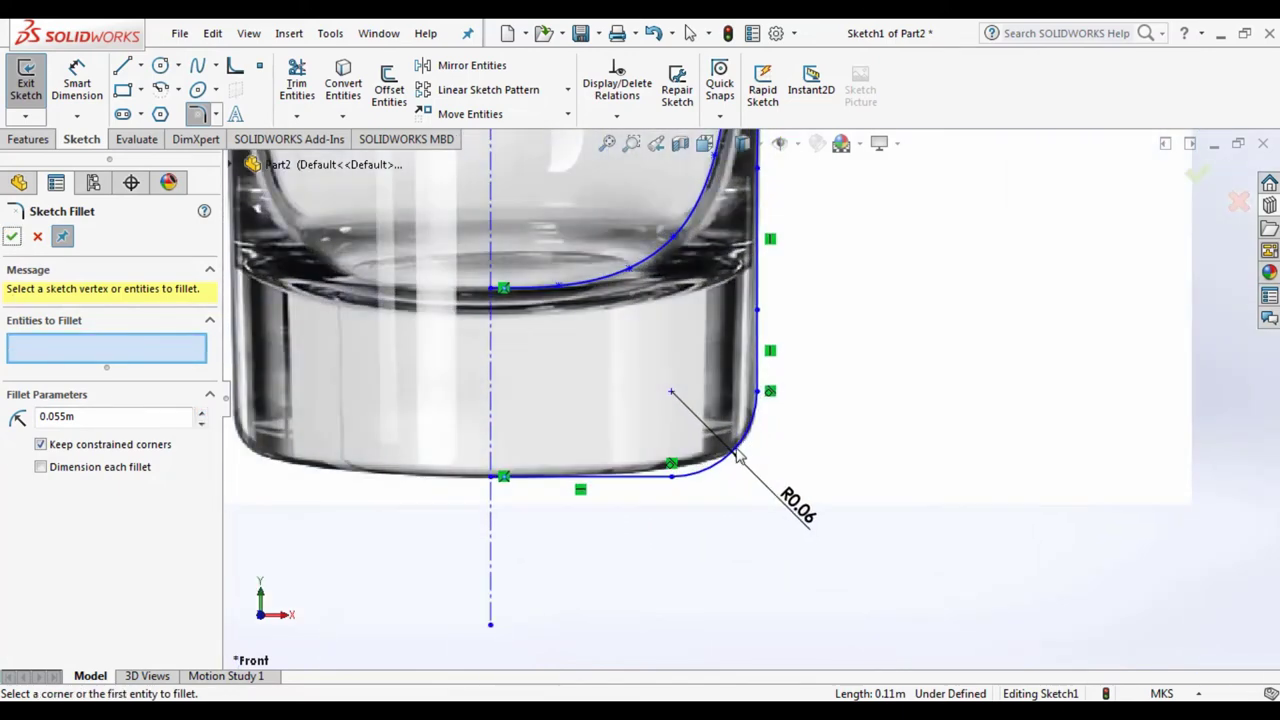
scroll(690, 470, "down", 3)
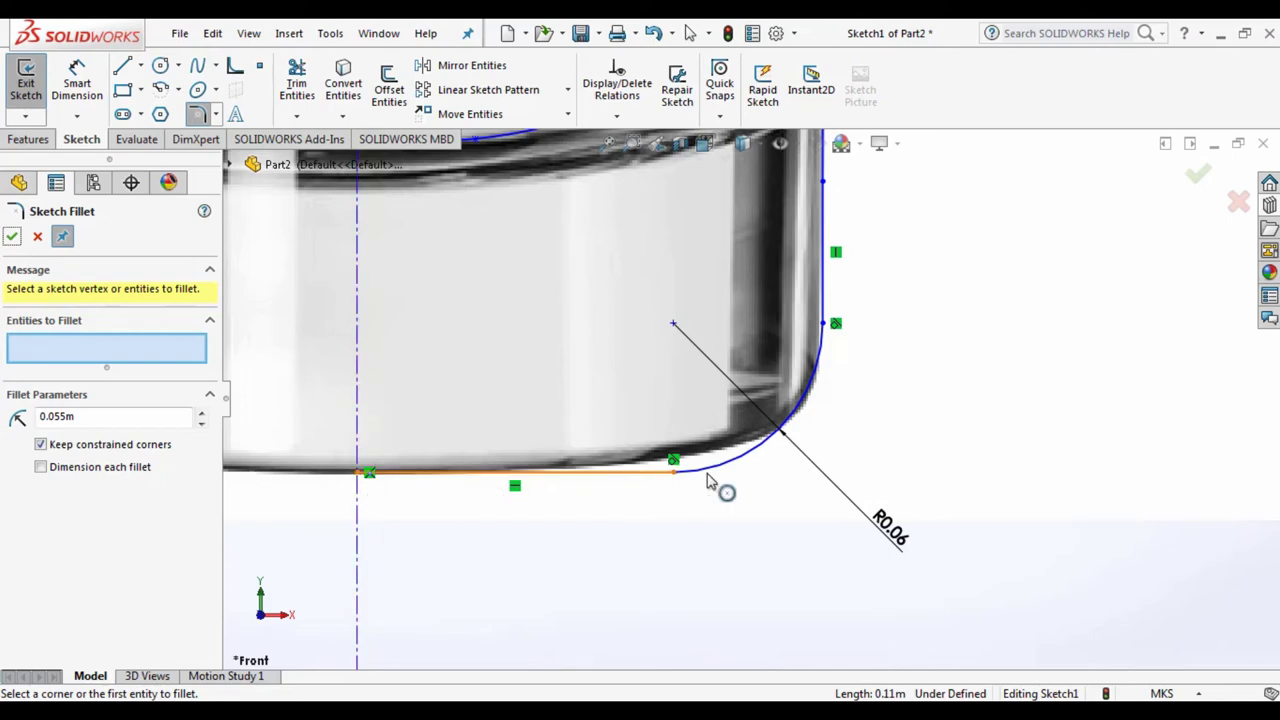
scroll(711, 486, "up", 3)
scroll(696, 380, "up", 3)
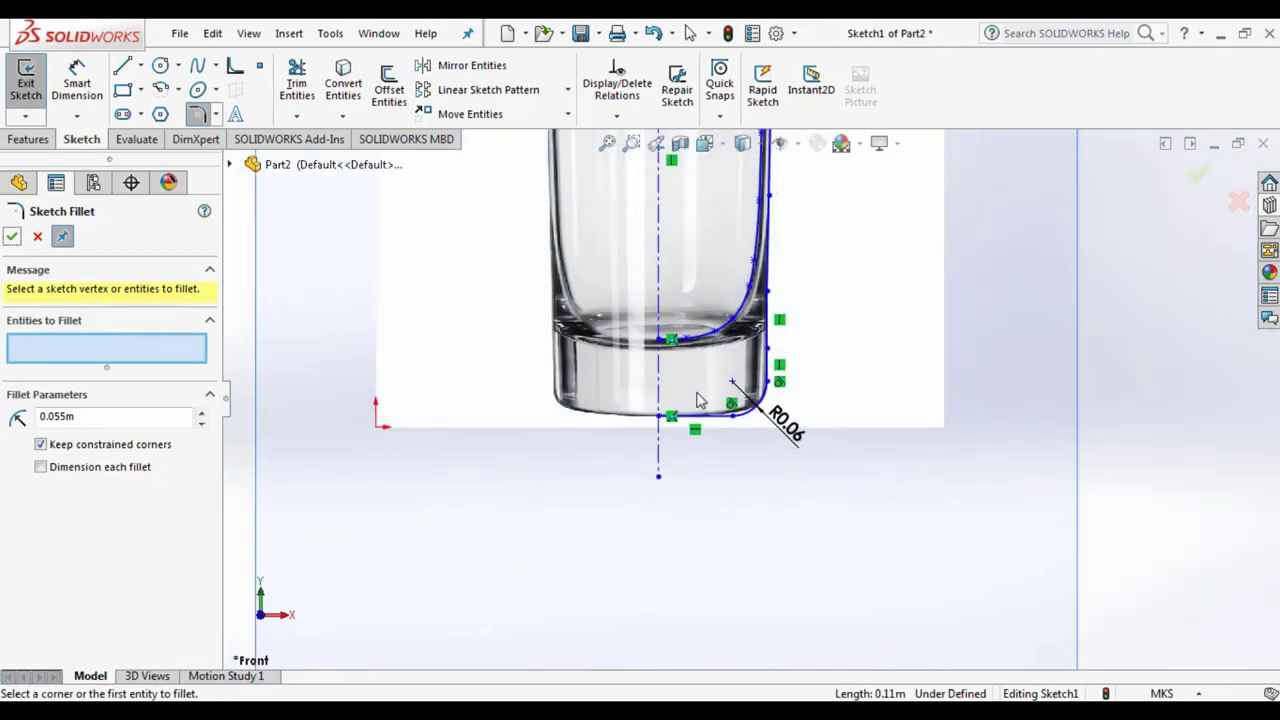
scroll(697, 400, "down", 5)
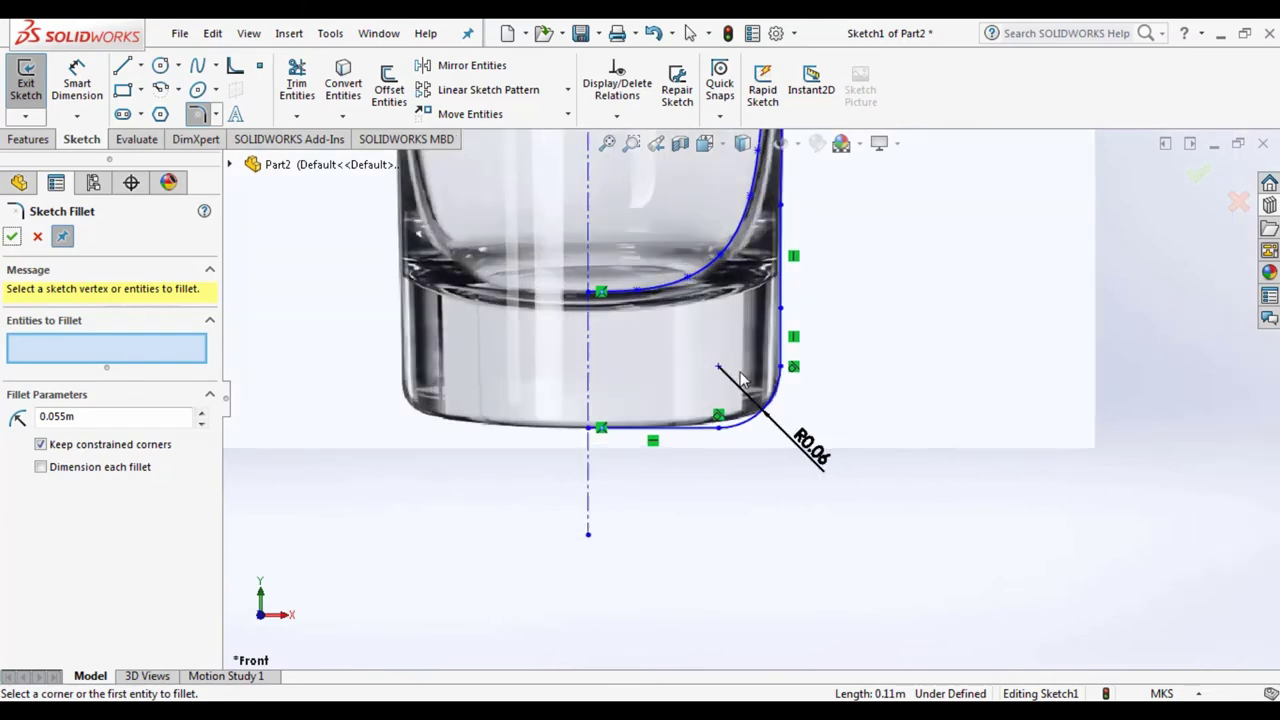
scroll(742, 456, "down", 2)
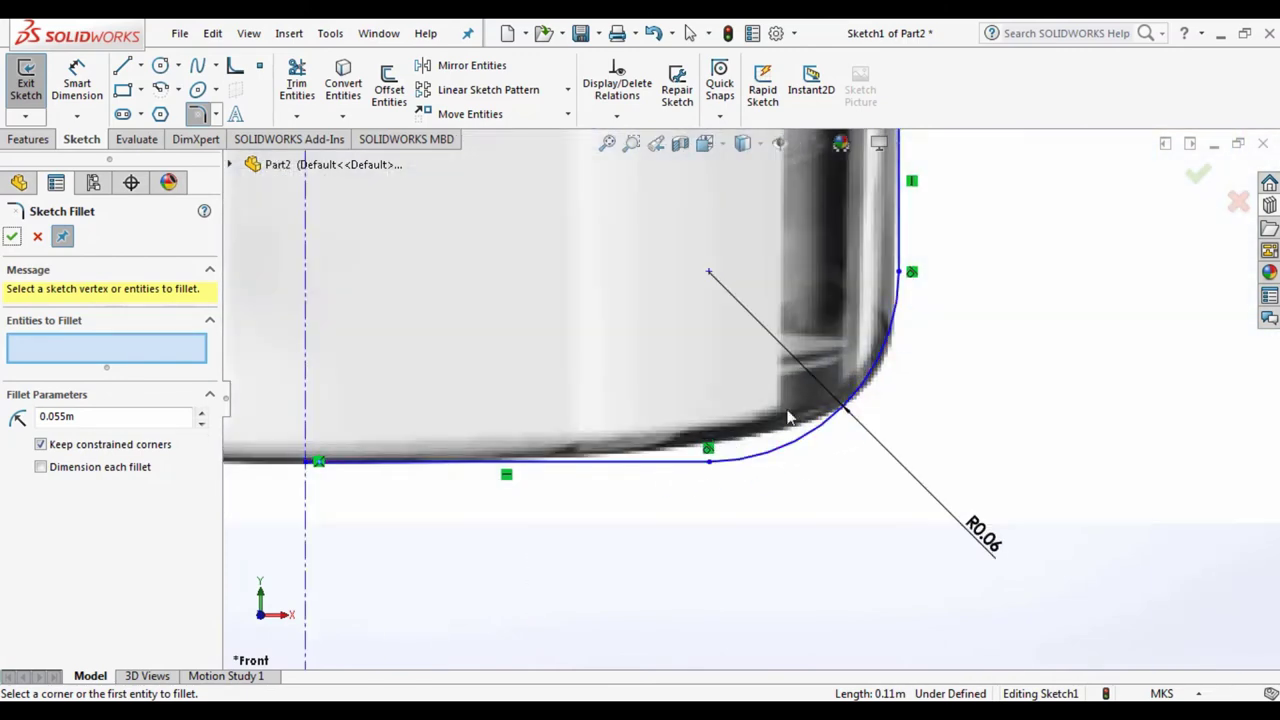
scroll(886, 354, "up", 6)
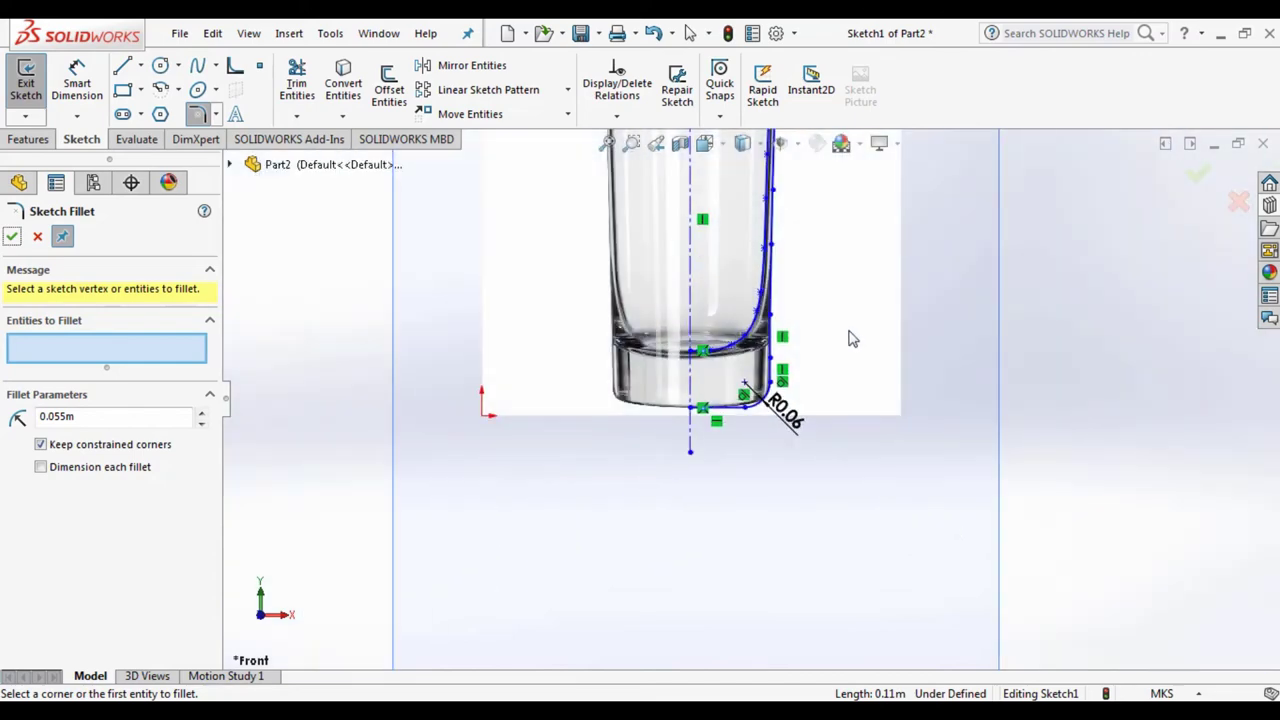
scroll(748, 400, "up", 3)
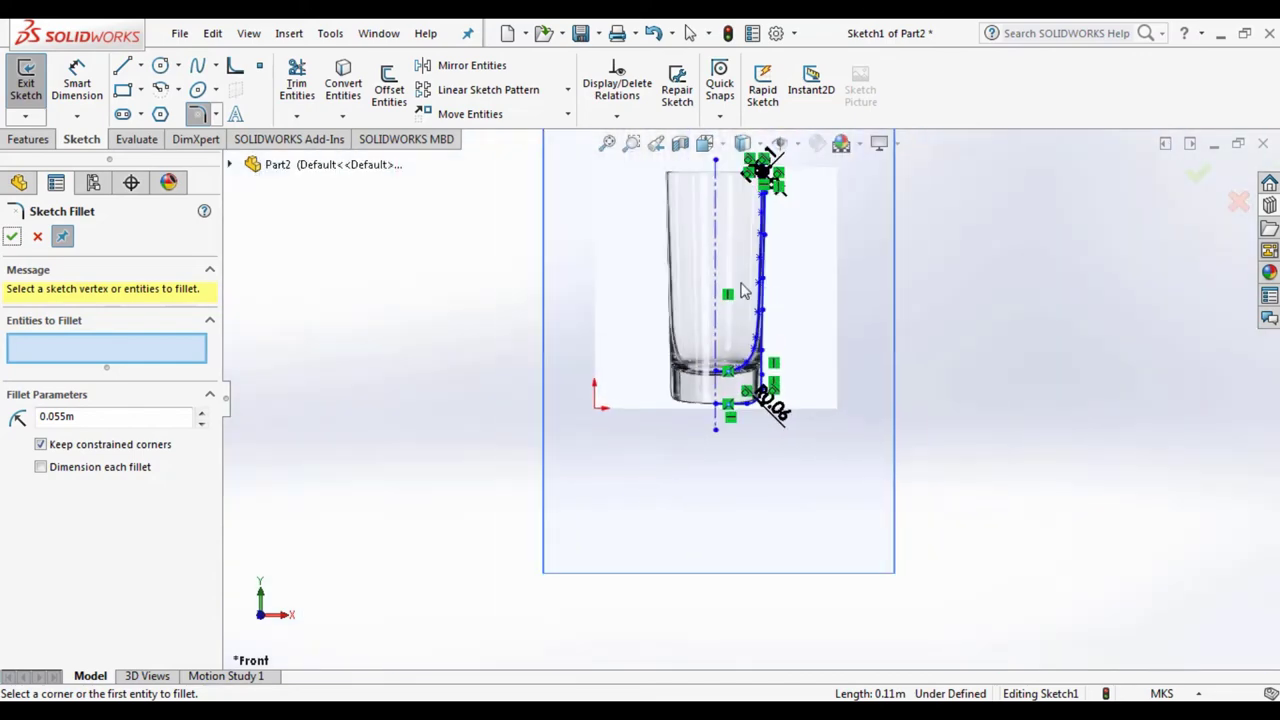
left_click(12, 237)
scroll(826, 294, "down", 2)
scroll(785, 298, "up", 2)
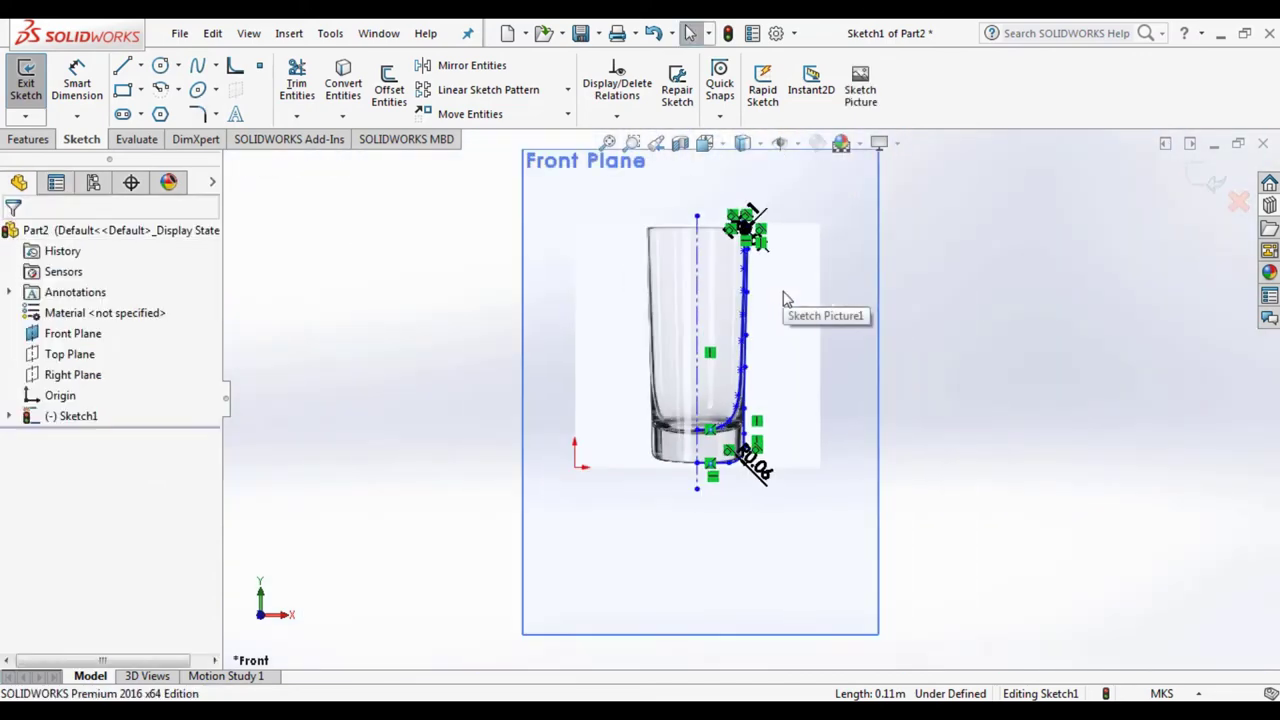
scroll(780, 300, "down", 2)
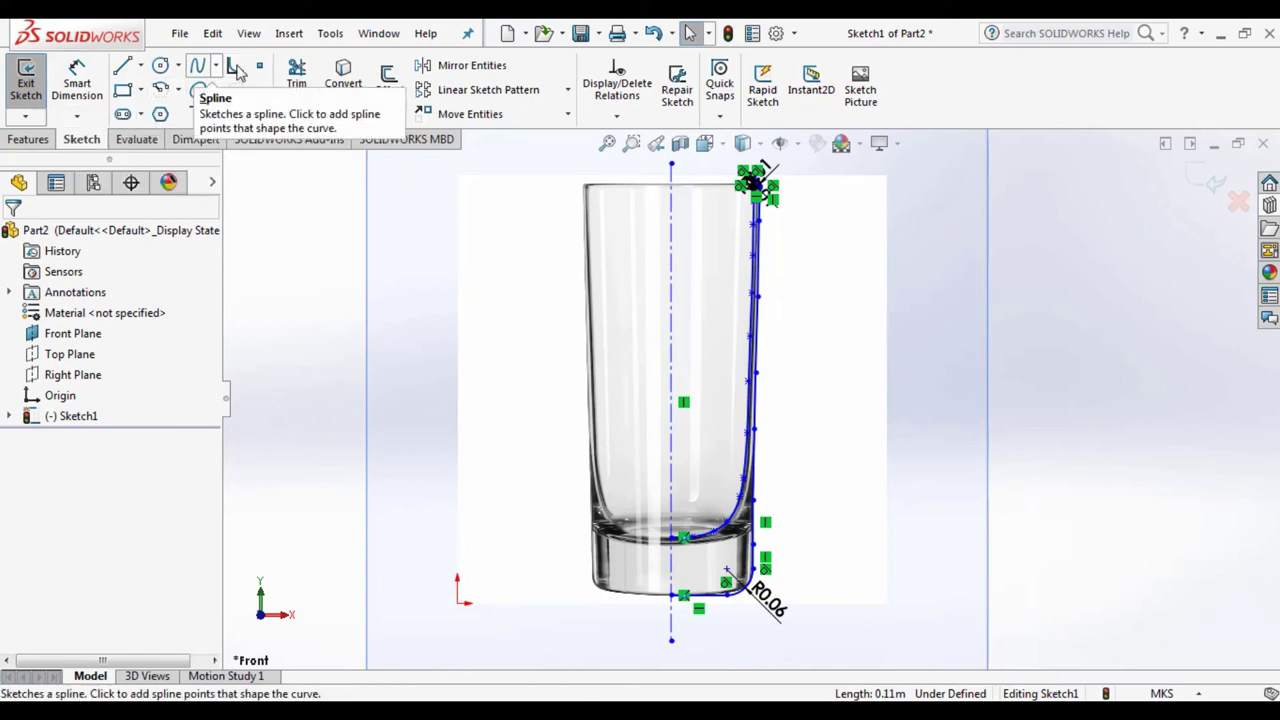
left_click(217, 66)
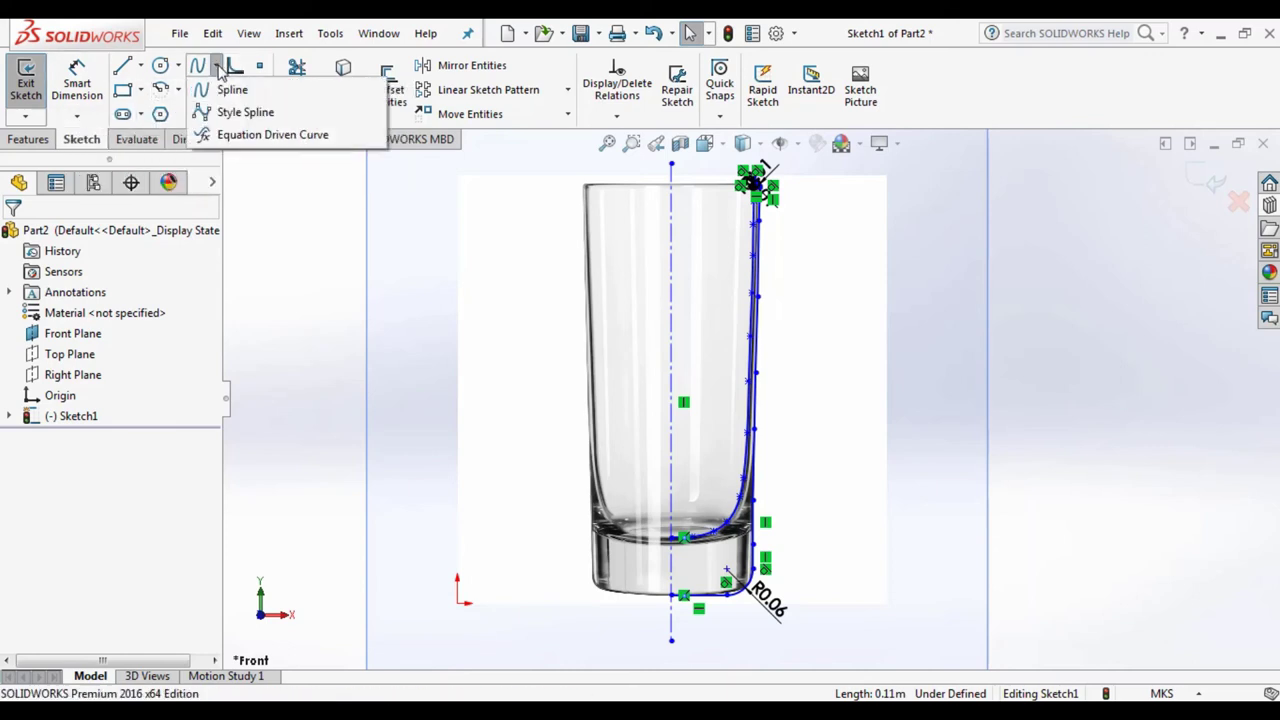
left_click(235, 67)
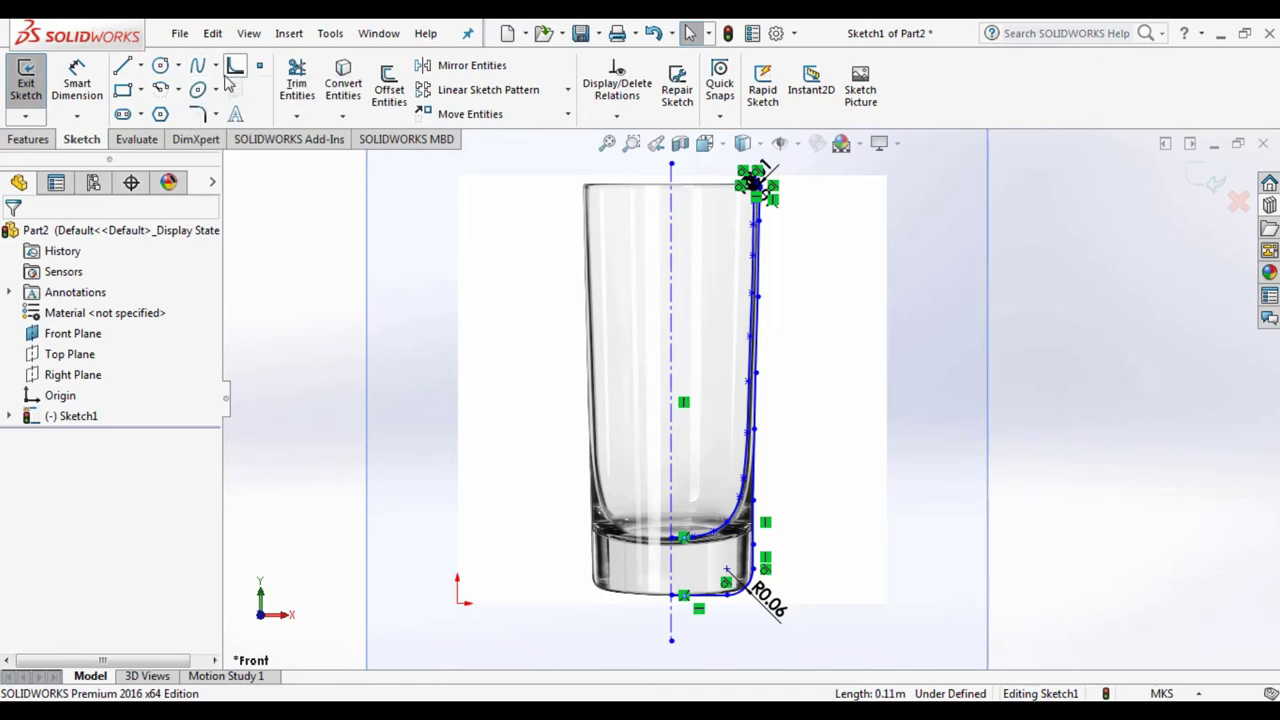
left_click(217, 66)
left_click(217, 66)
left_click(217, 66)
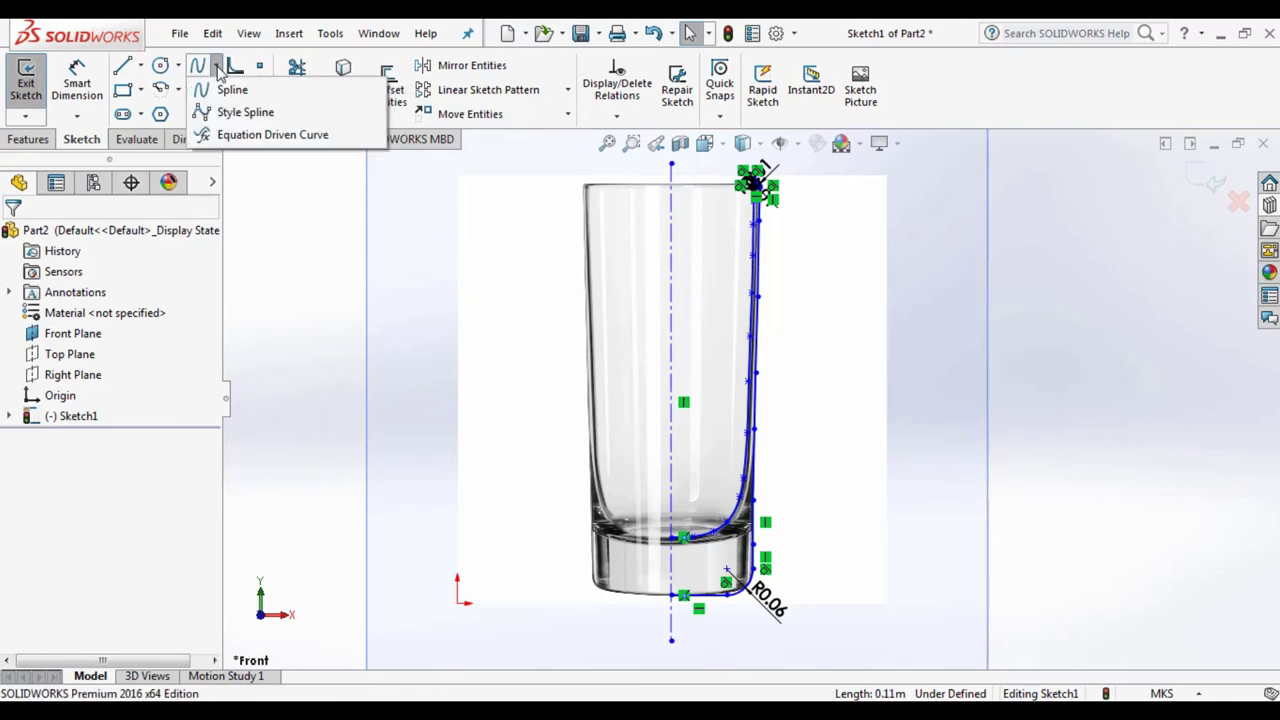
right_click(955, 100)
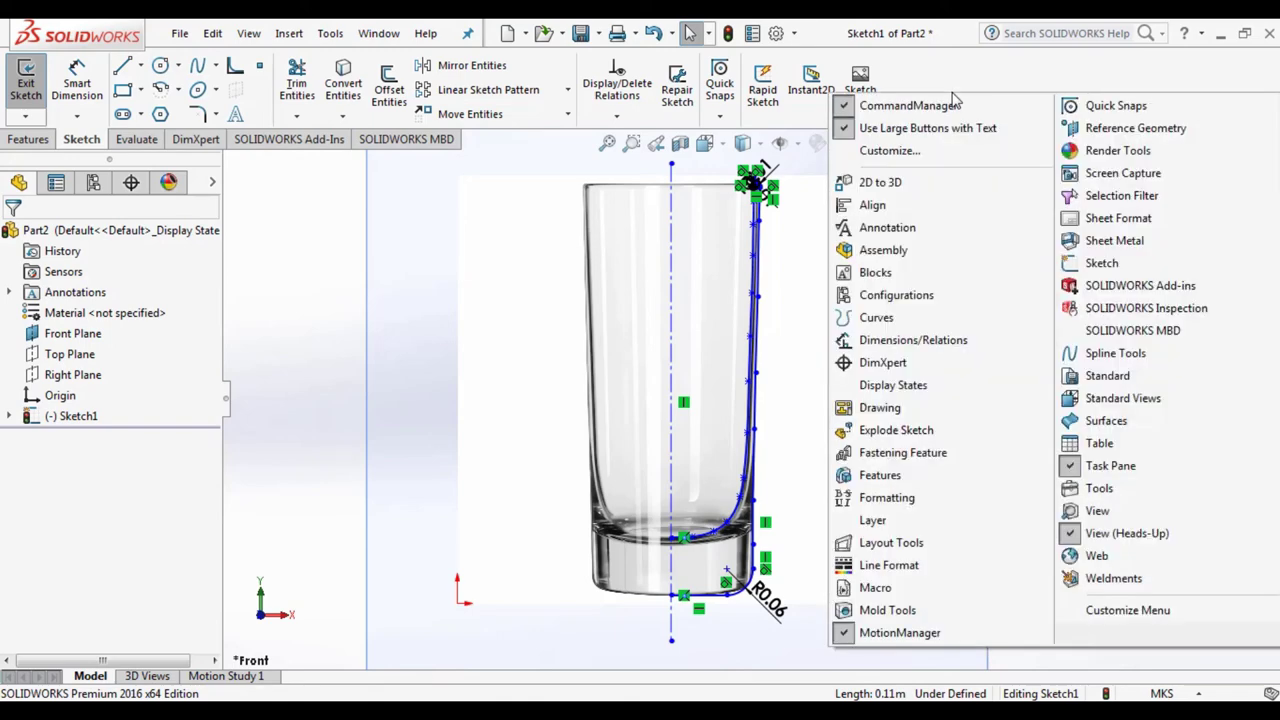
left_click(885, 150)
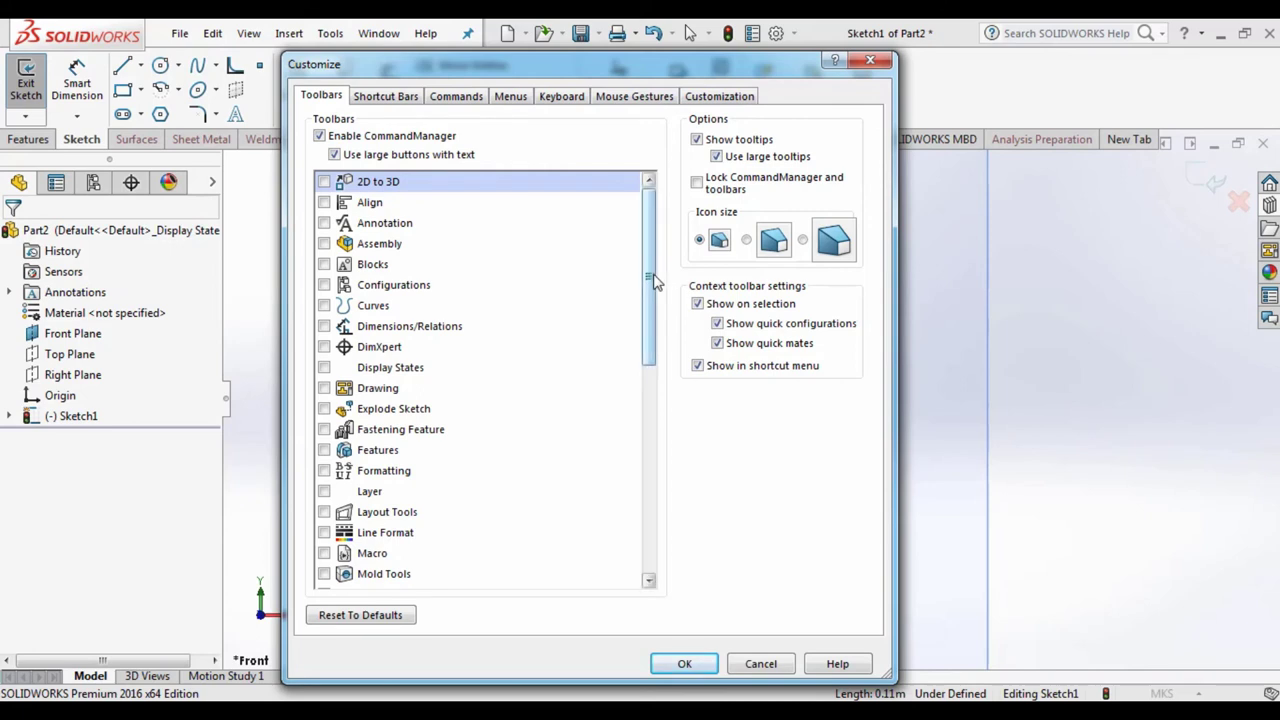
left_click_drag(651, 272, 647, 445)
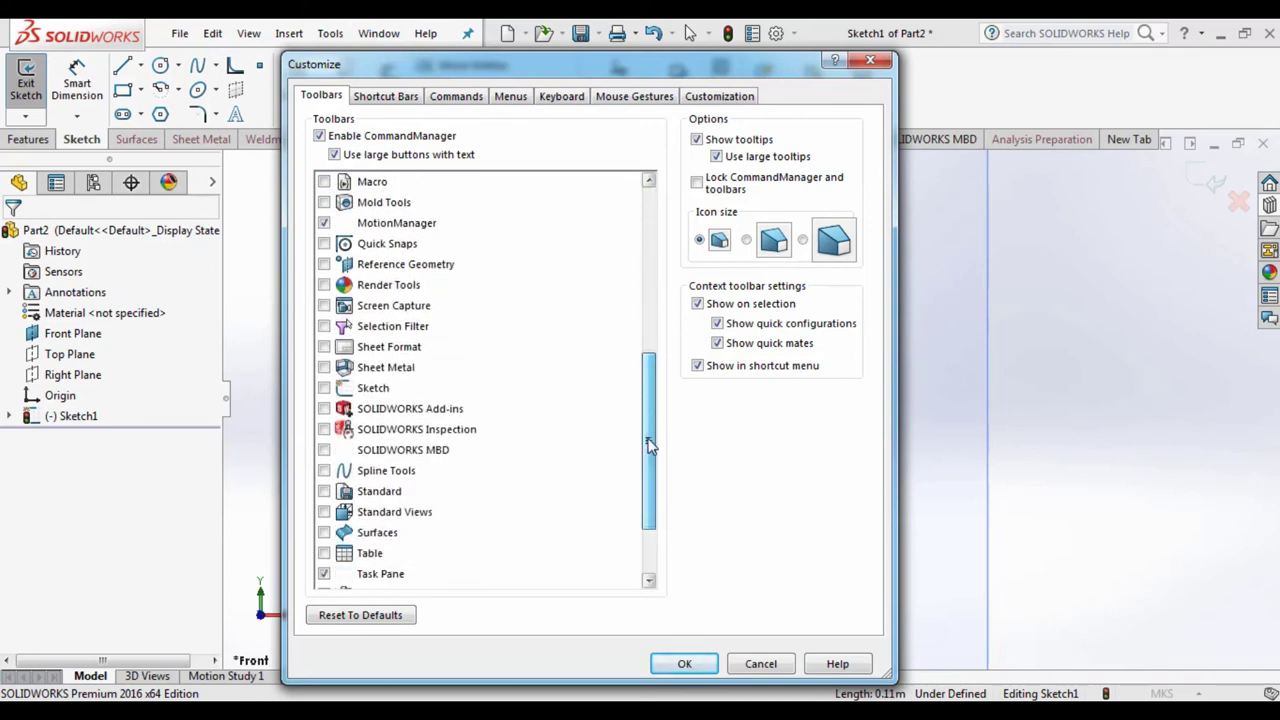
left_click(324, 471)
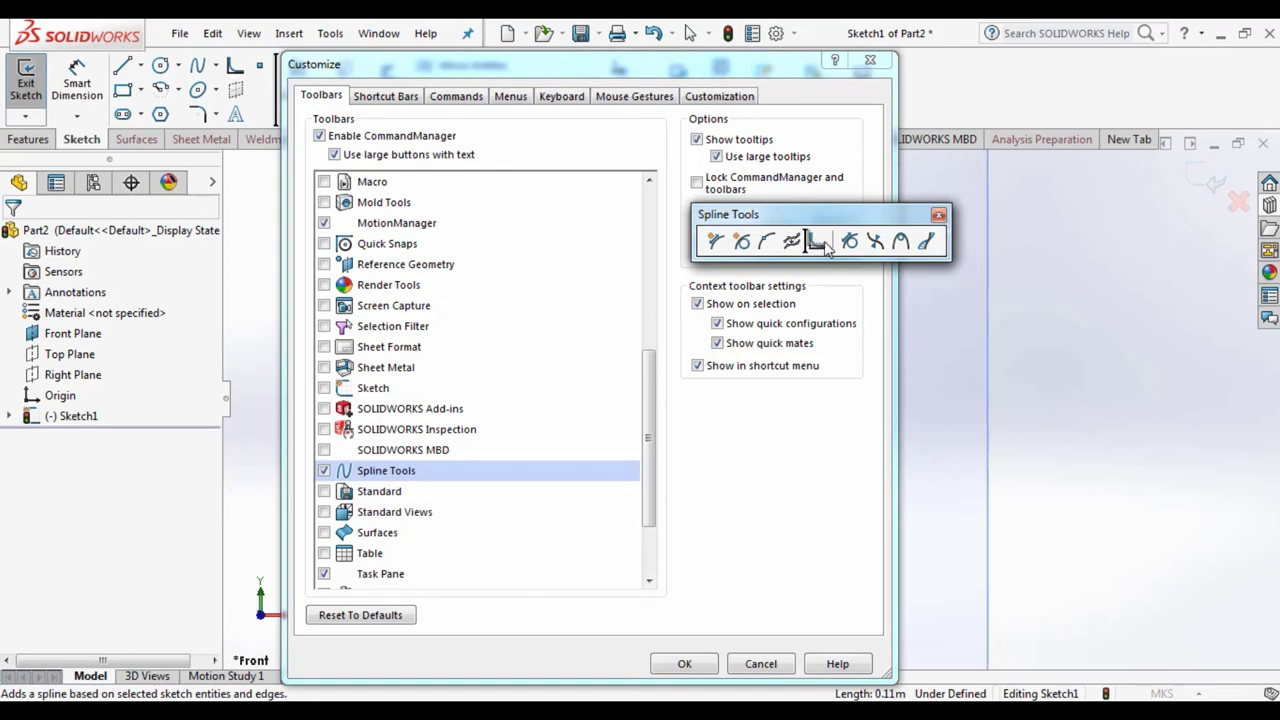
left_click(938, 215)
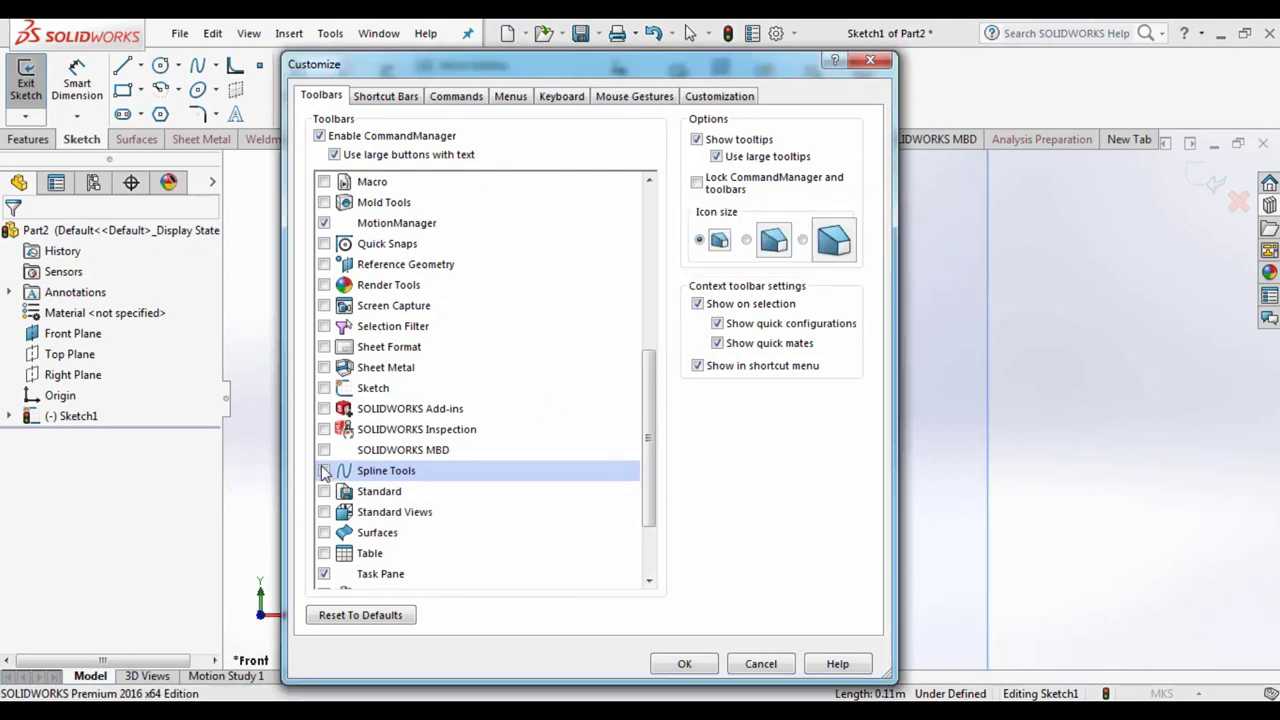
left_click(680, 665)
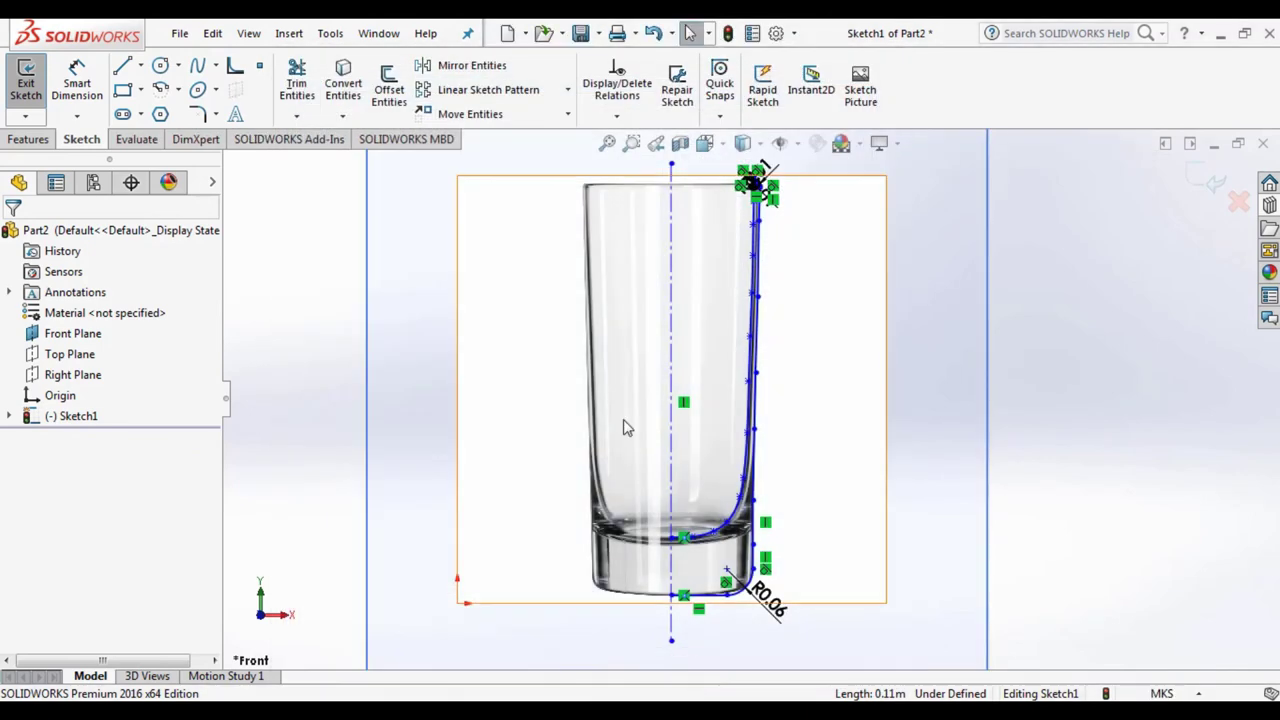
Step: Start Fit Spline on the base fillet, with Closed spline off and Delete geometry on
left_click(235, 67)
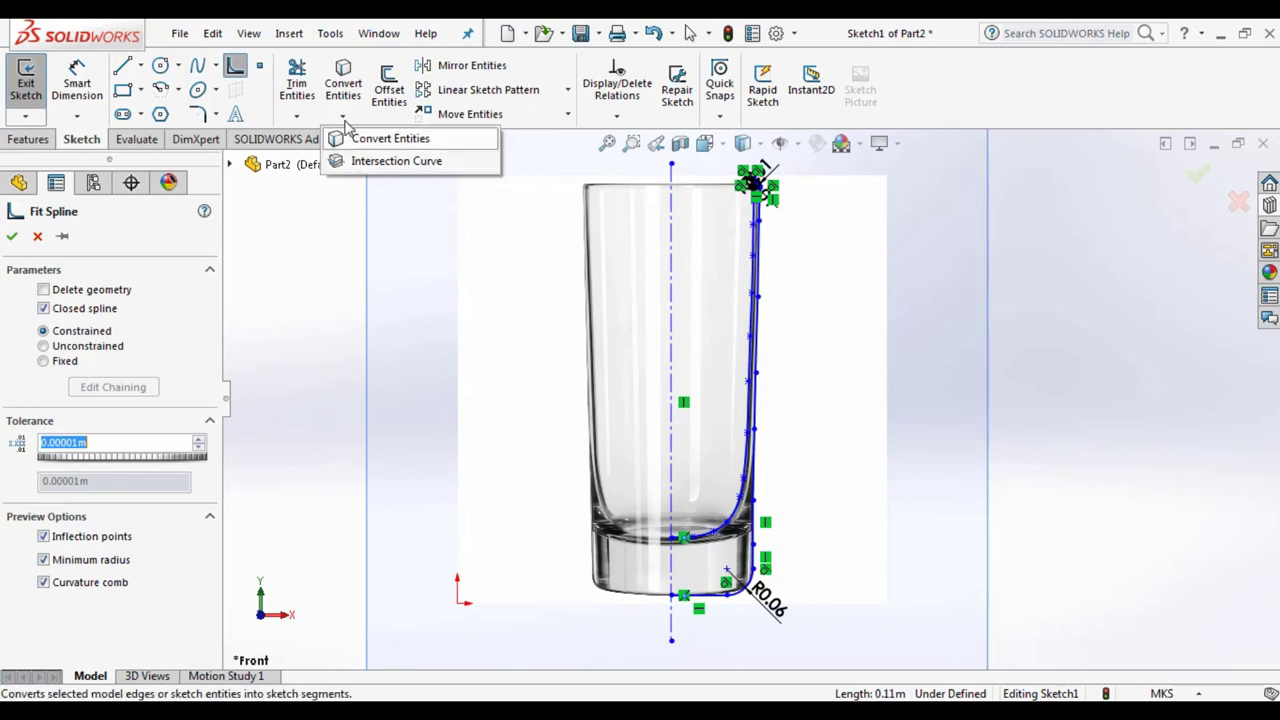
left_click(236, 67)
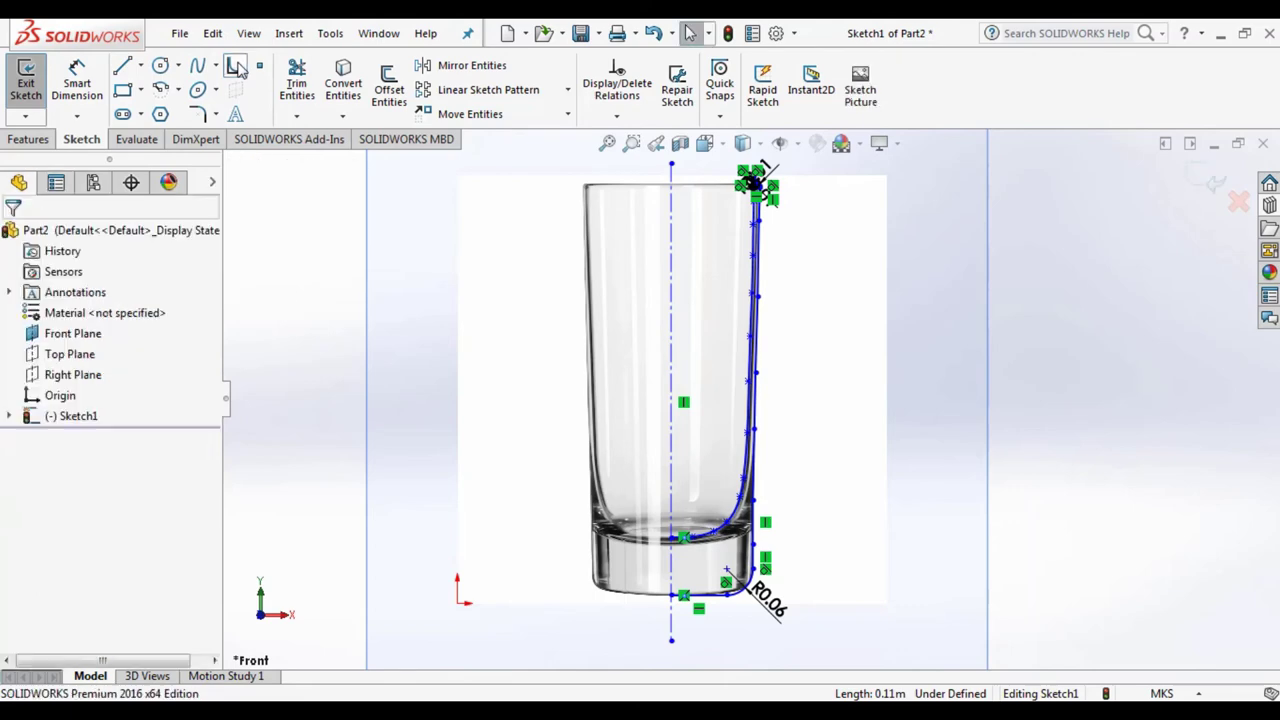
left_click(236, 67)
scroll(697, 594, "down", 5)
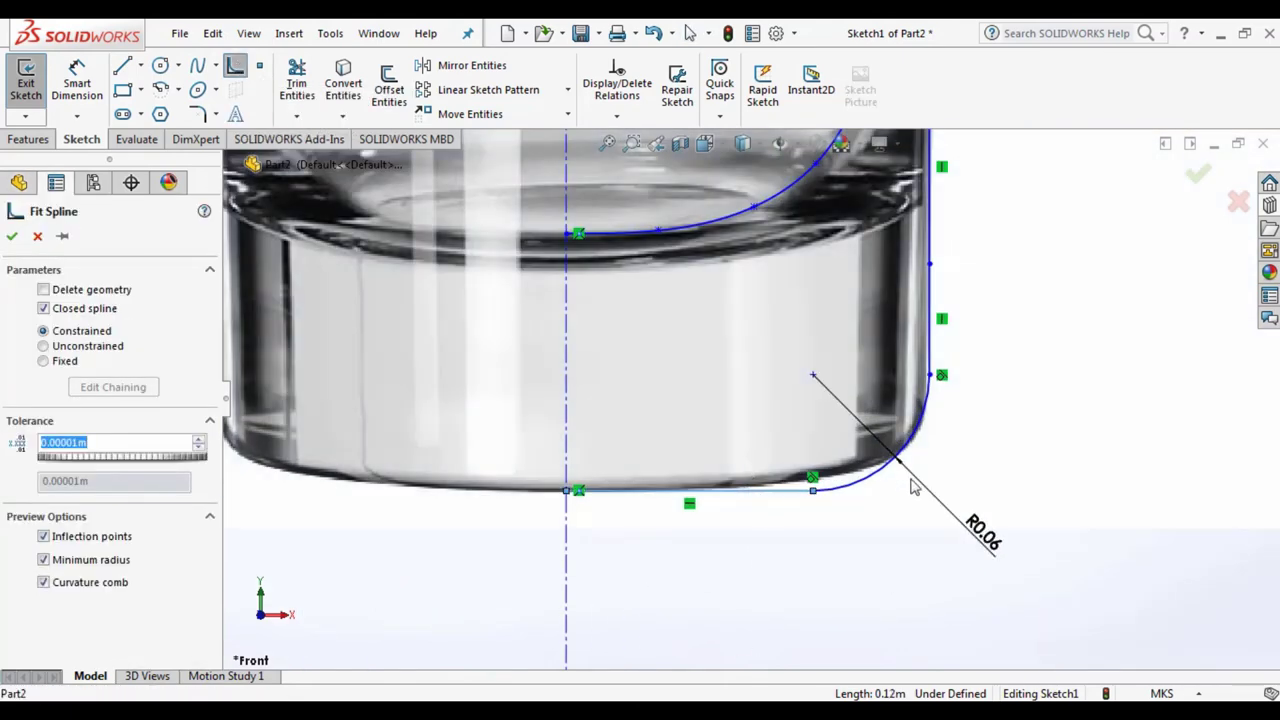
left_click(897, 473)
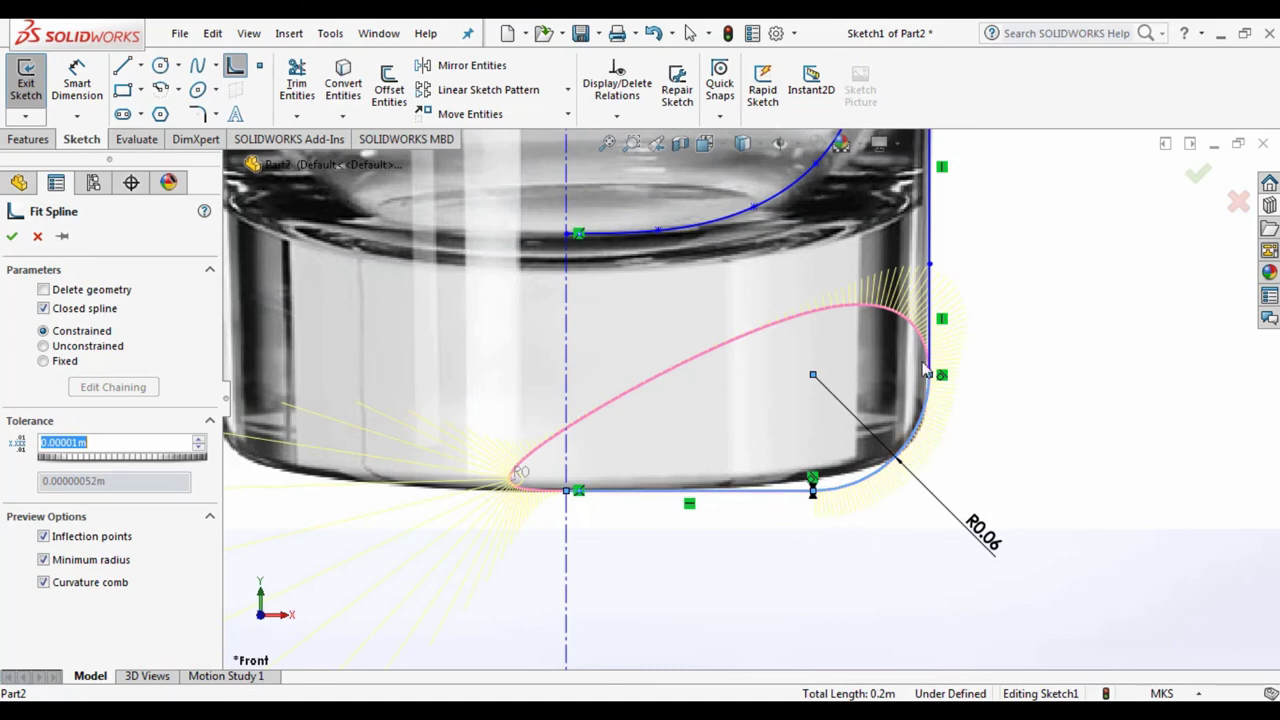
left_click(43, 309)
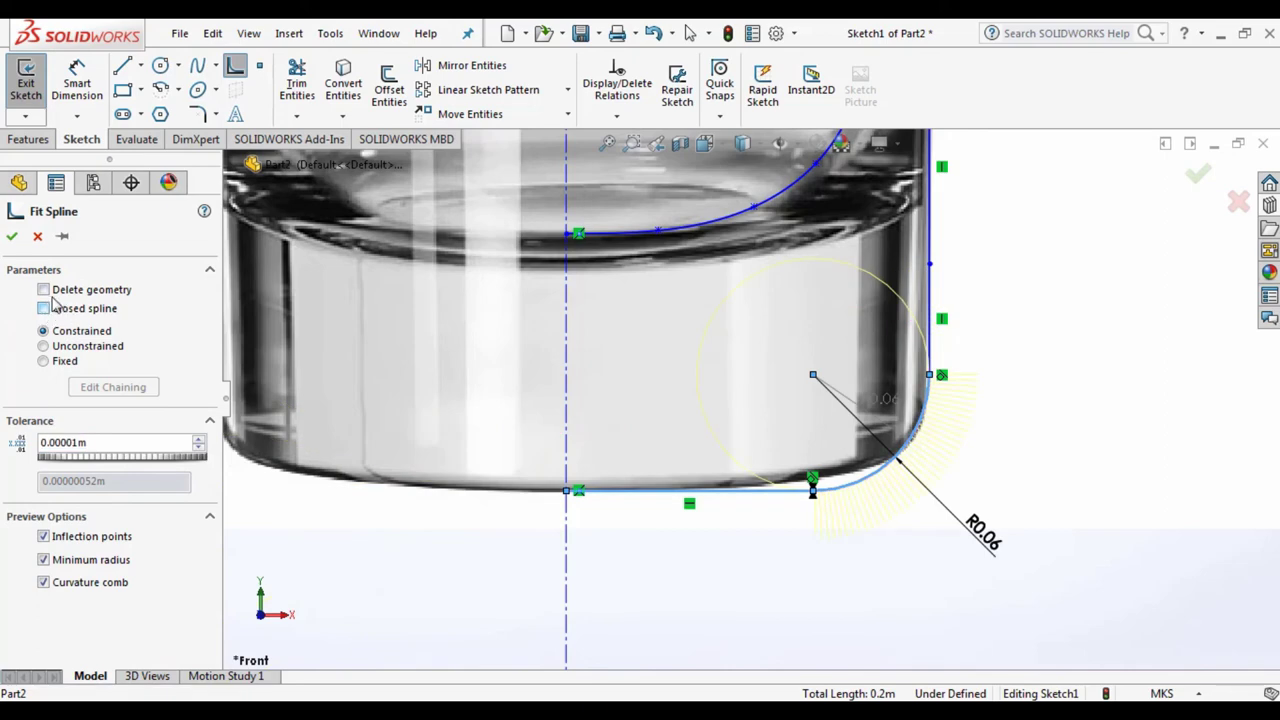
left_click(43, 290)
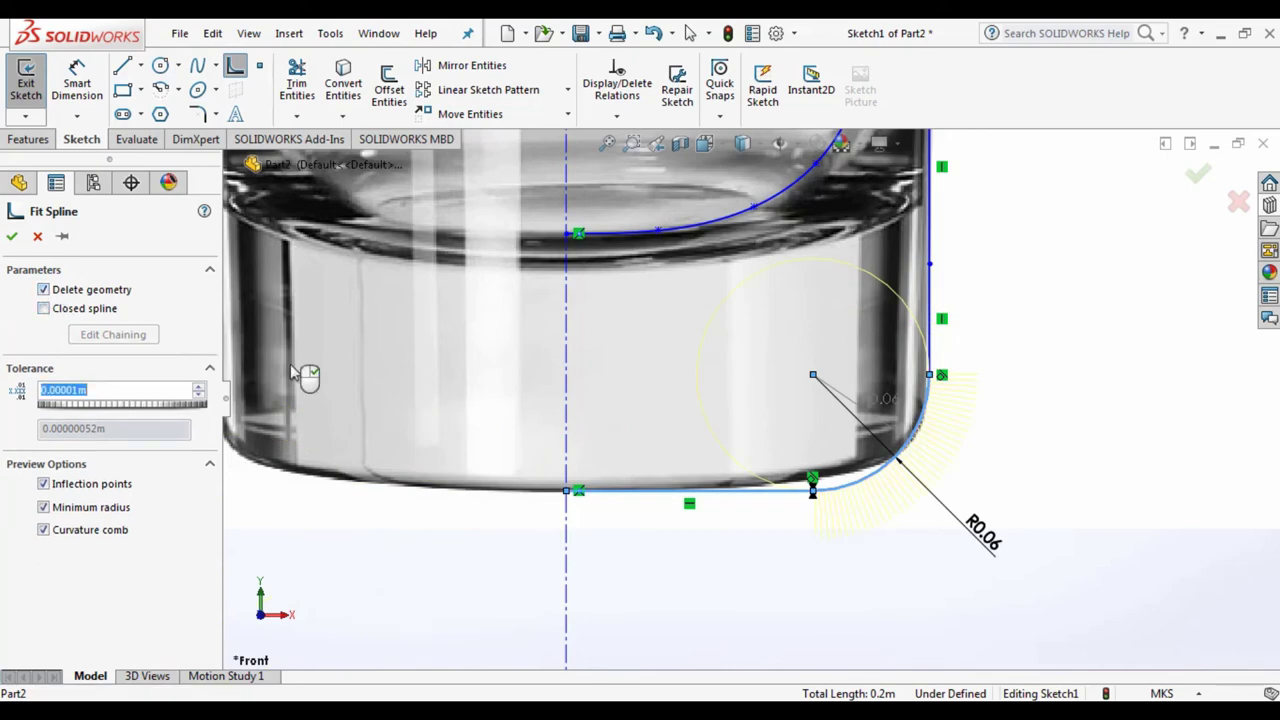
scroll(840, 405, "up", 2)
scroll(838, 360, "down", 2)
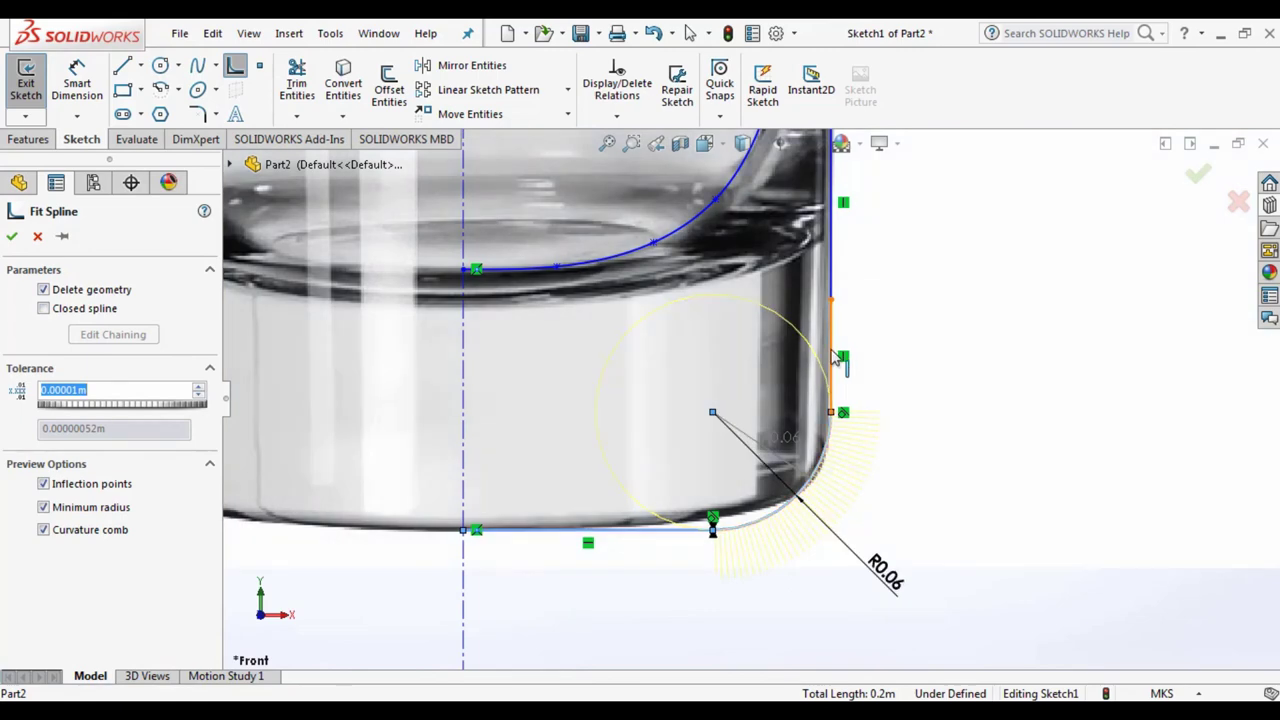
Step: Add the outer wall segments up to the rim to the fitted spline
left_click(846, 278)
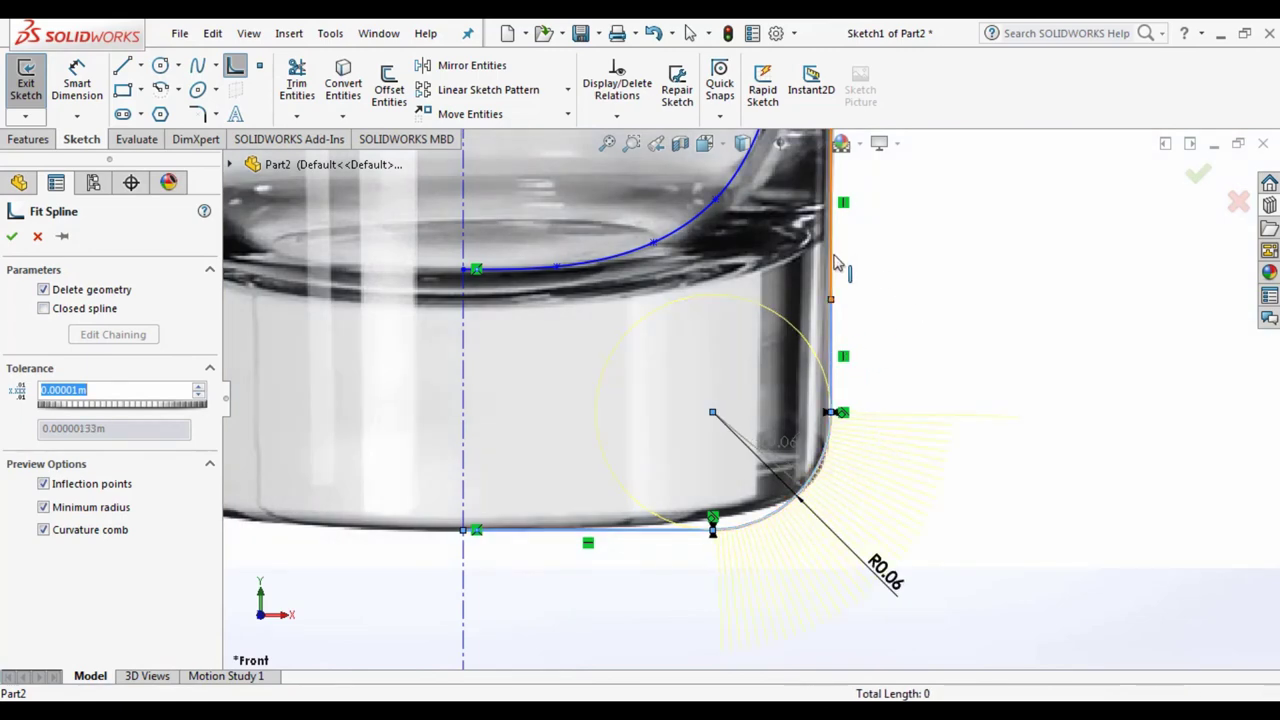
scroll(845, 289, "up", 3)
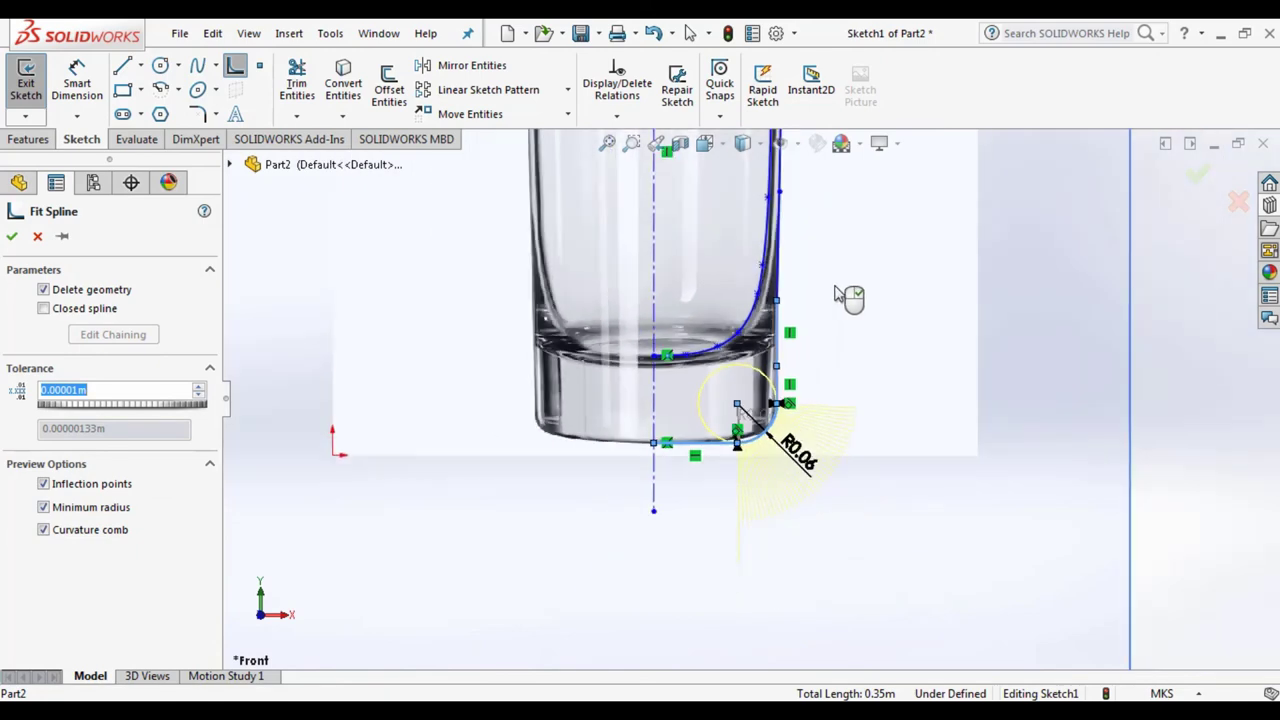
scroll(838, 293, "down", 4)
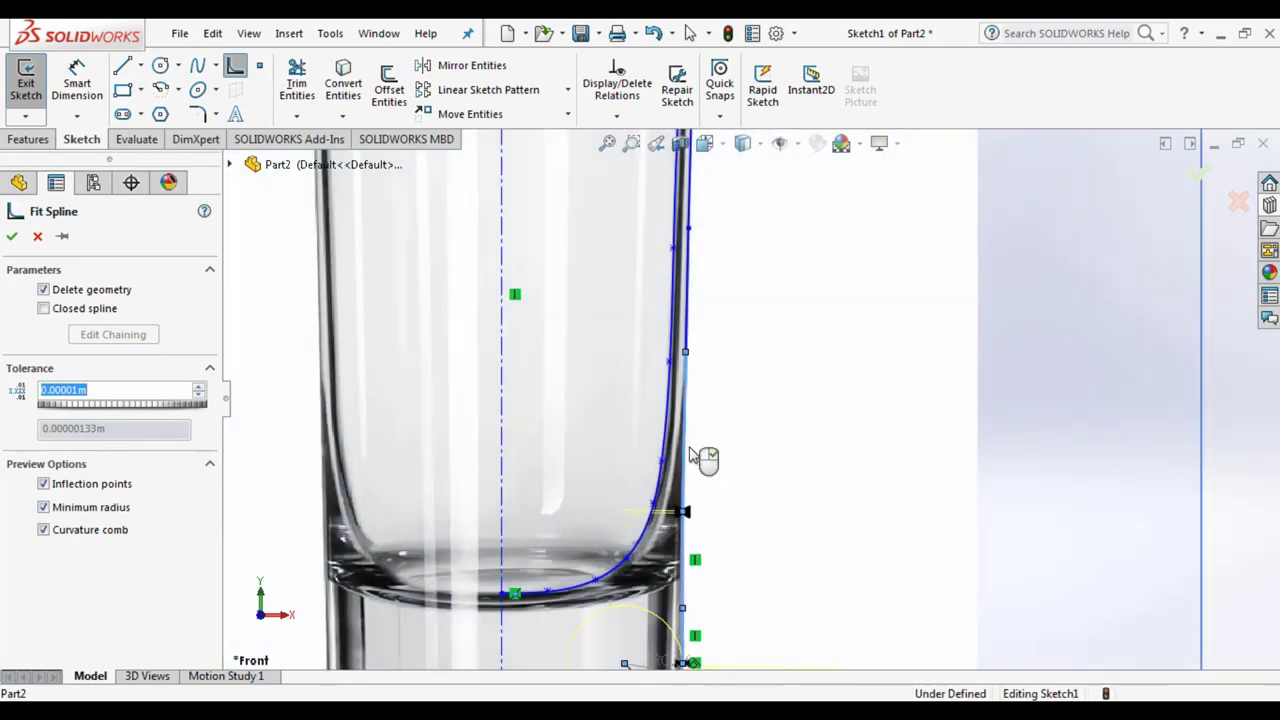
left_click(699, 306)
scroll(705, 308, "up", 2)
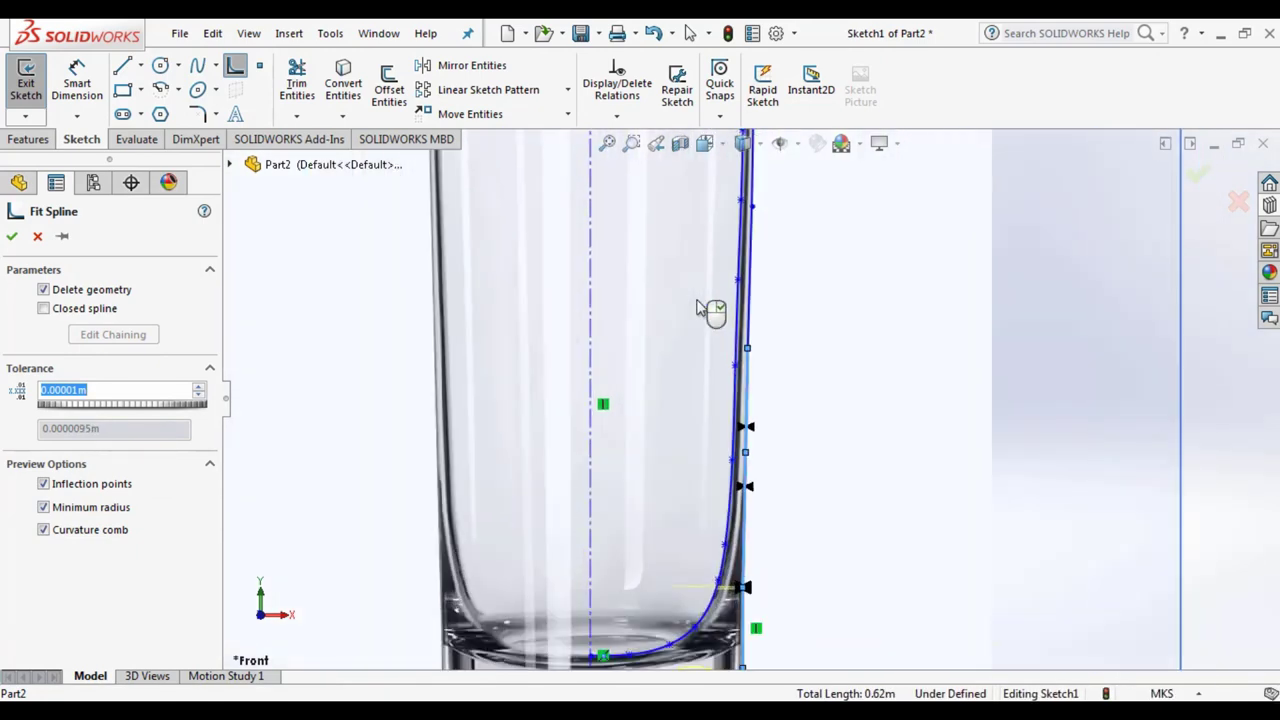
scroll(803, 314, "down", 2)
left_click(780, 312)
scroll(778, 282, "up", 3)
scroll(770, 268, "down", 3)
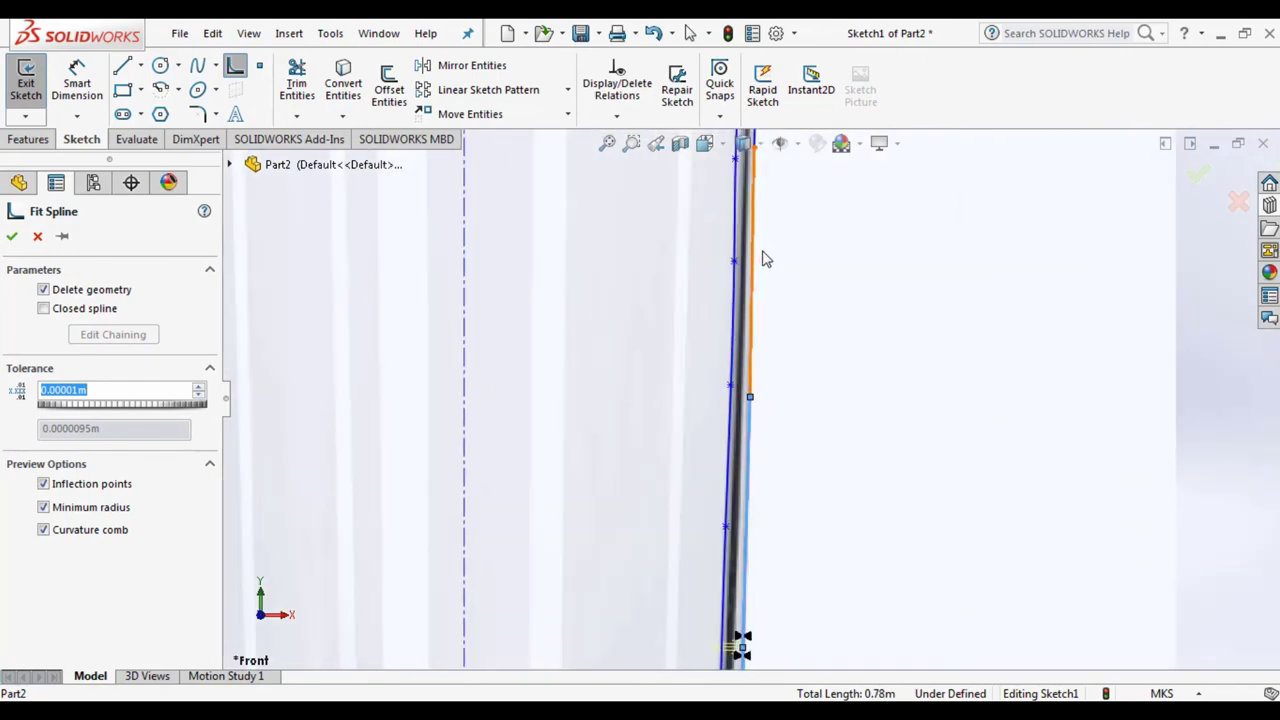
left_click(760, 264)
scroll(771, 265, "up", 2)
scroll(762, 262, "down", 2)
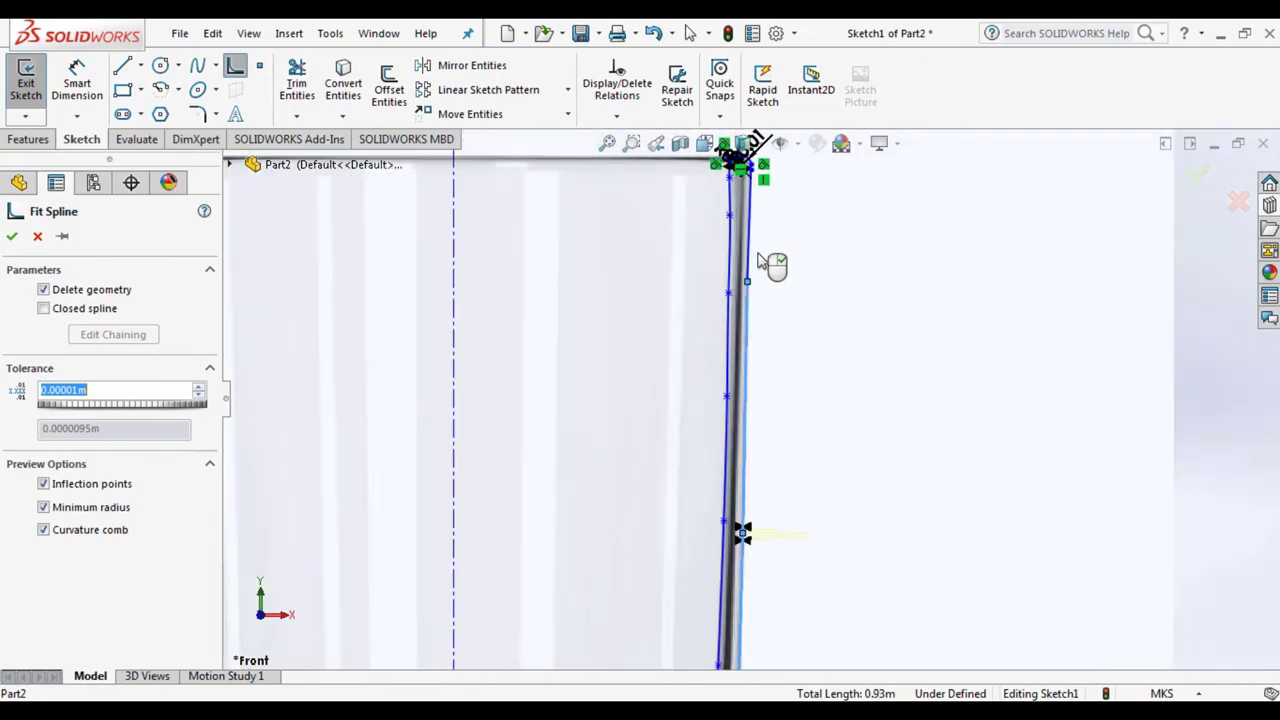
left_click(760, 266)
scroll(760, 190, "down", 3)
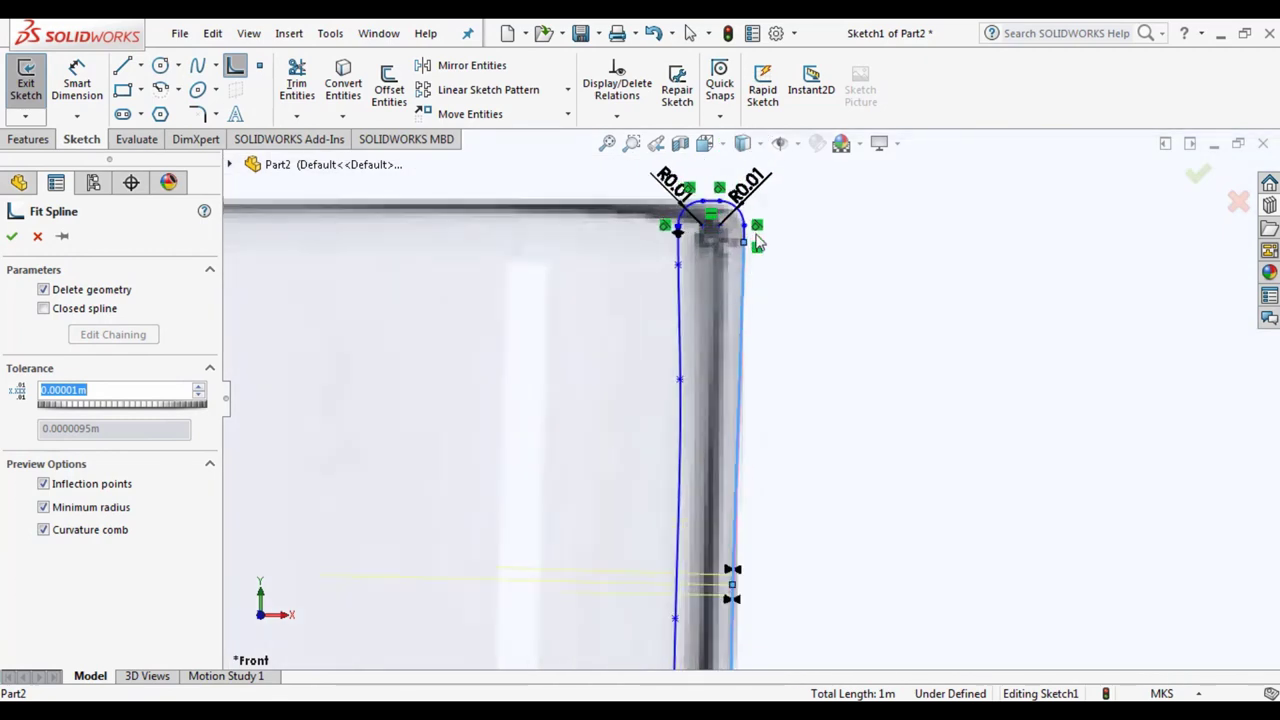
scroll(752, 236, "down", 3)
Step: Add the rim edge, both rim corner arcs and the inner wall line to the spline
left_click(720, 258)
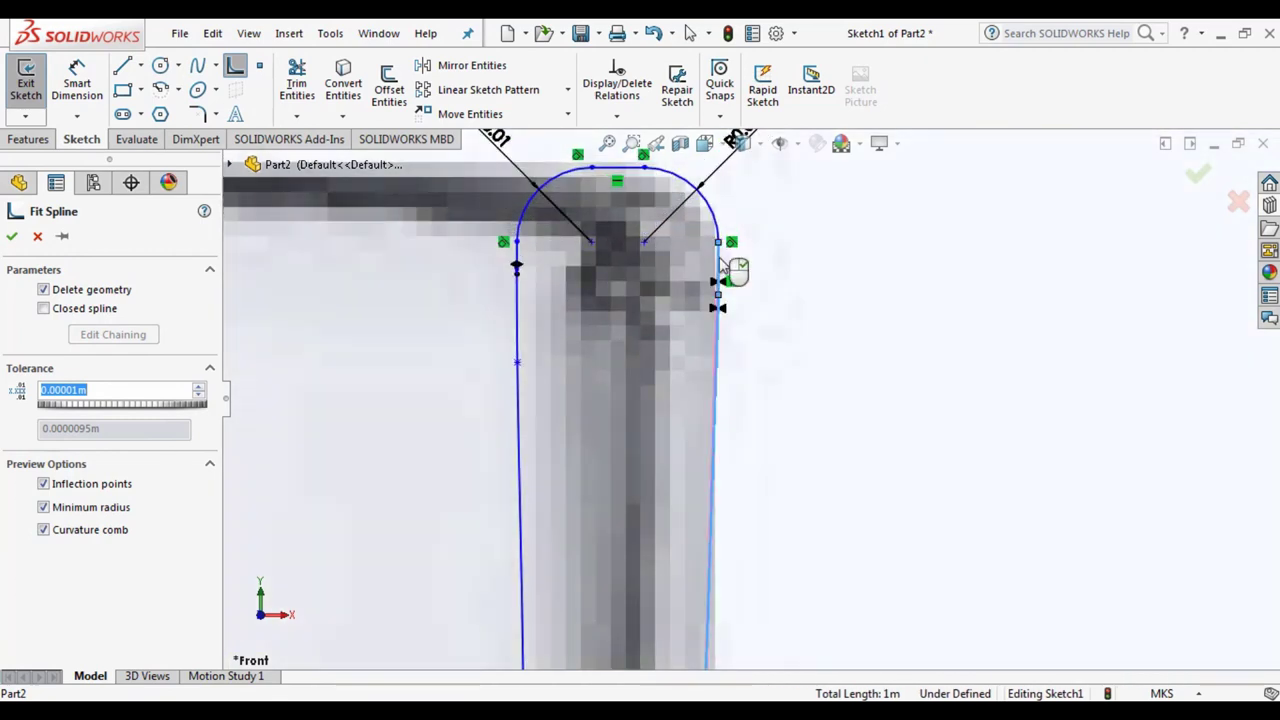
left_click(712, 197)
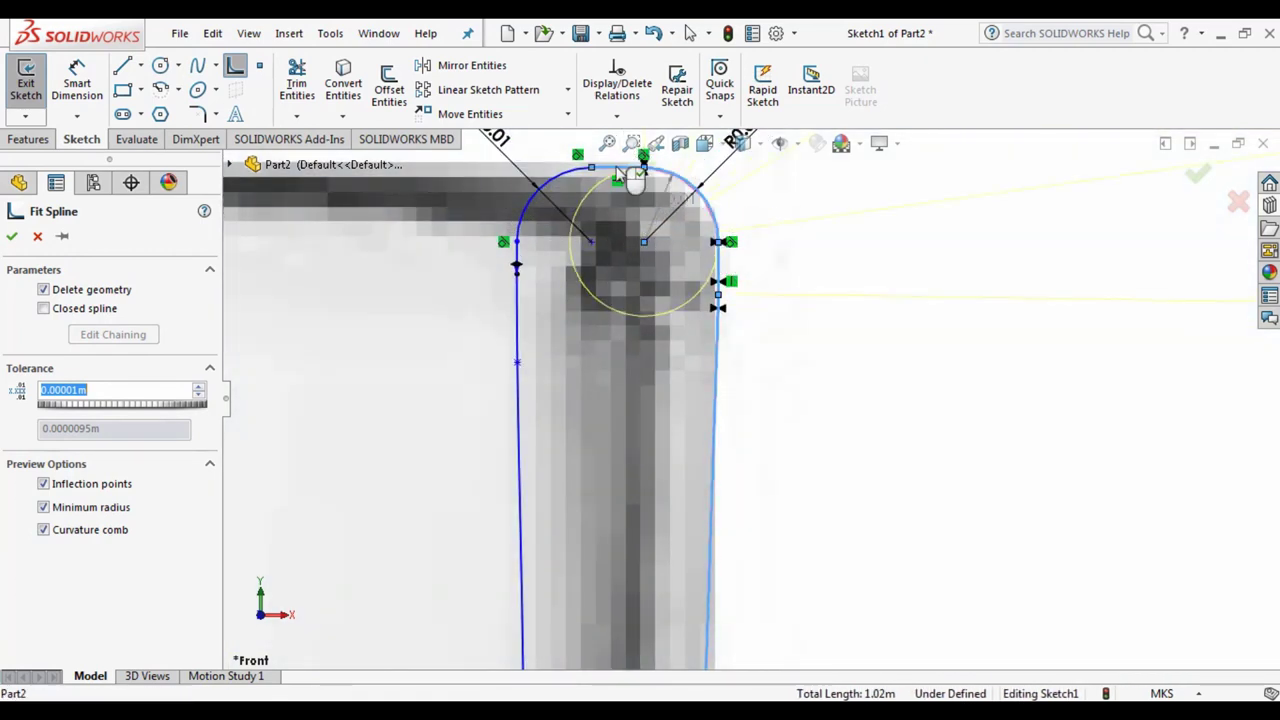
left_click(563, 192)
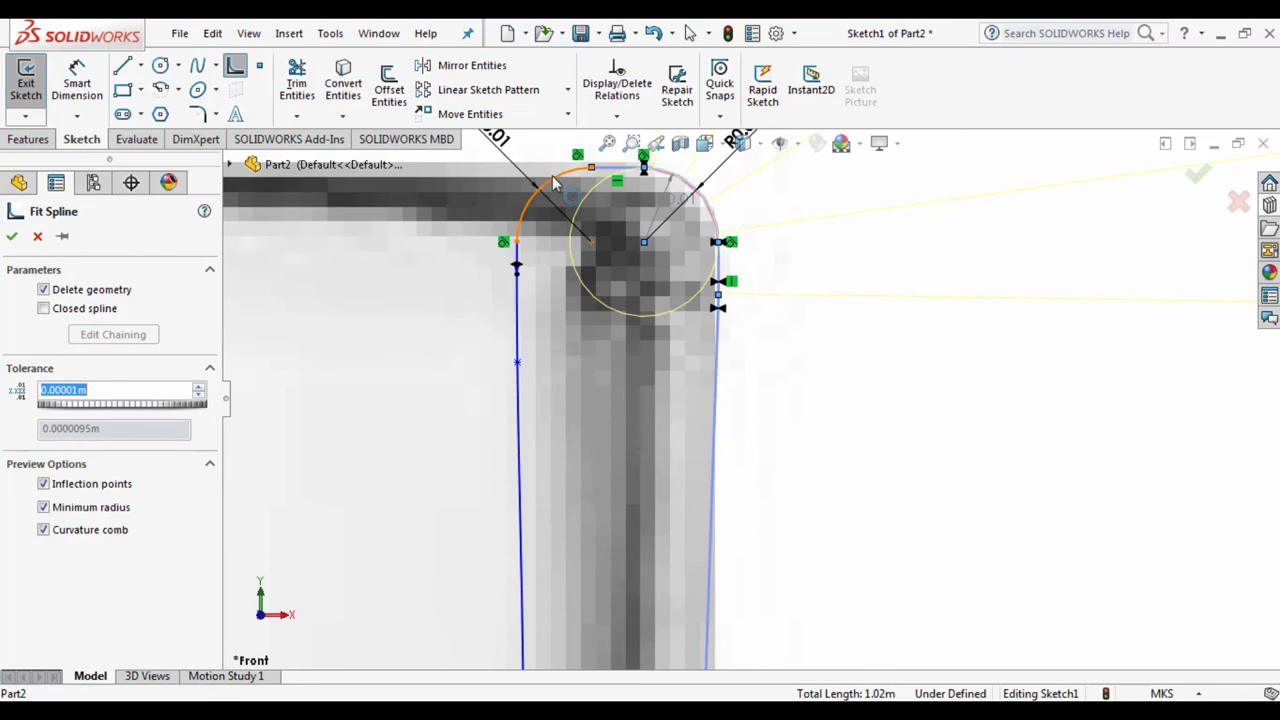
left_click(519, 302)
scroll(750, 400, "up", 5)
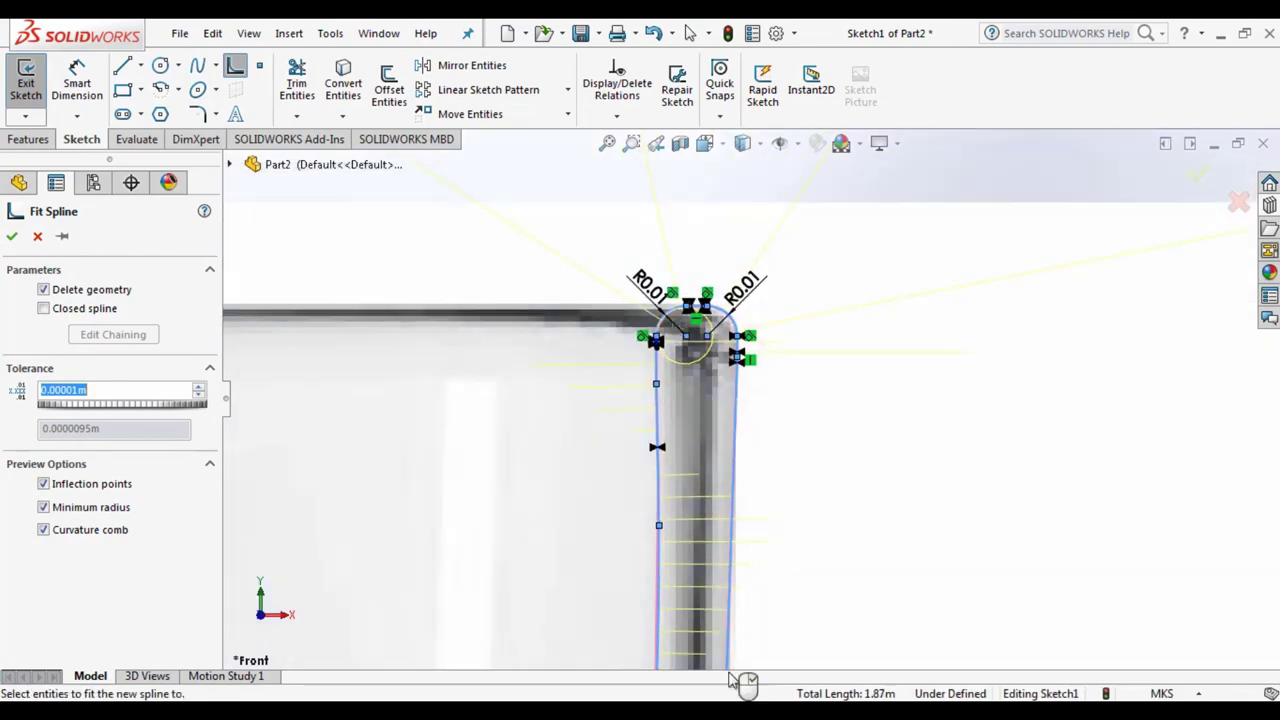
scroll(740, 560, "up", 8)
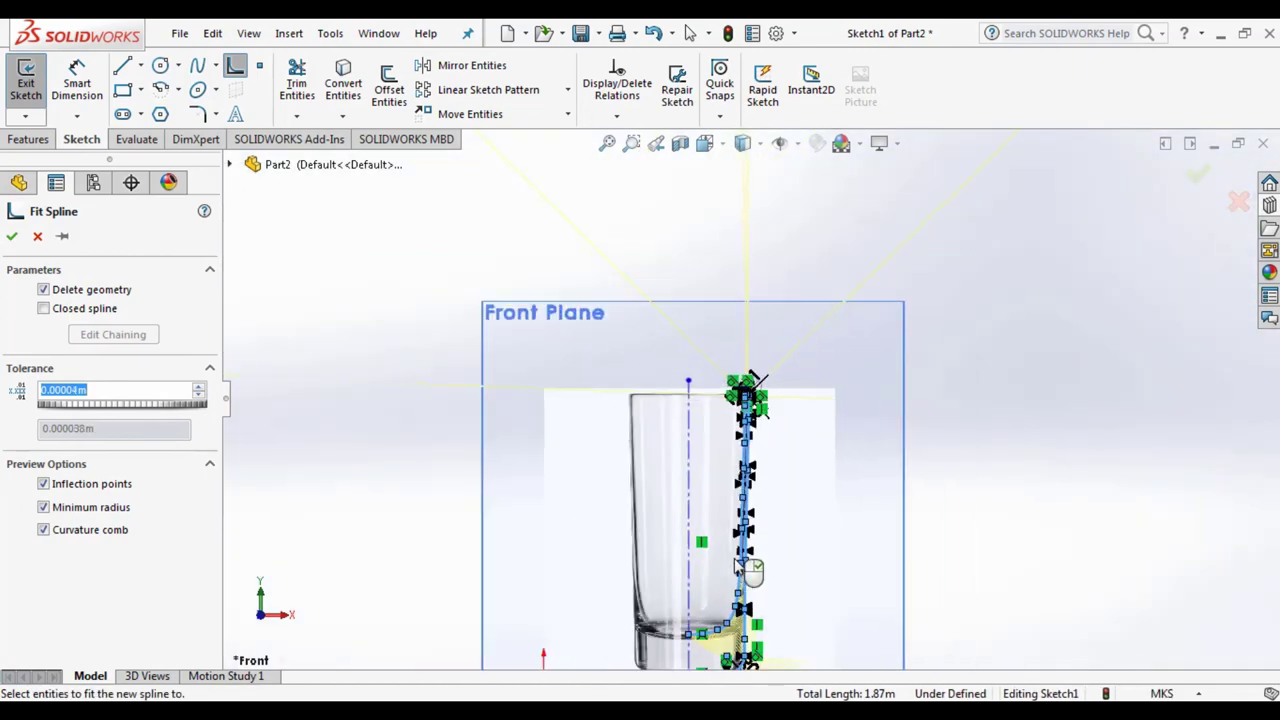
scroll(745, 560, "down", 8)
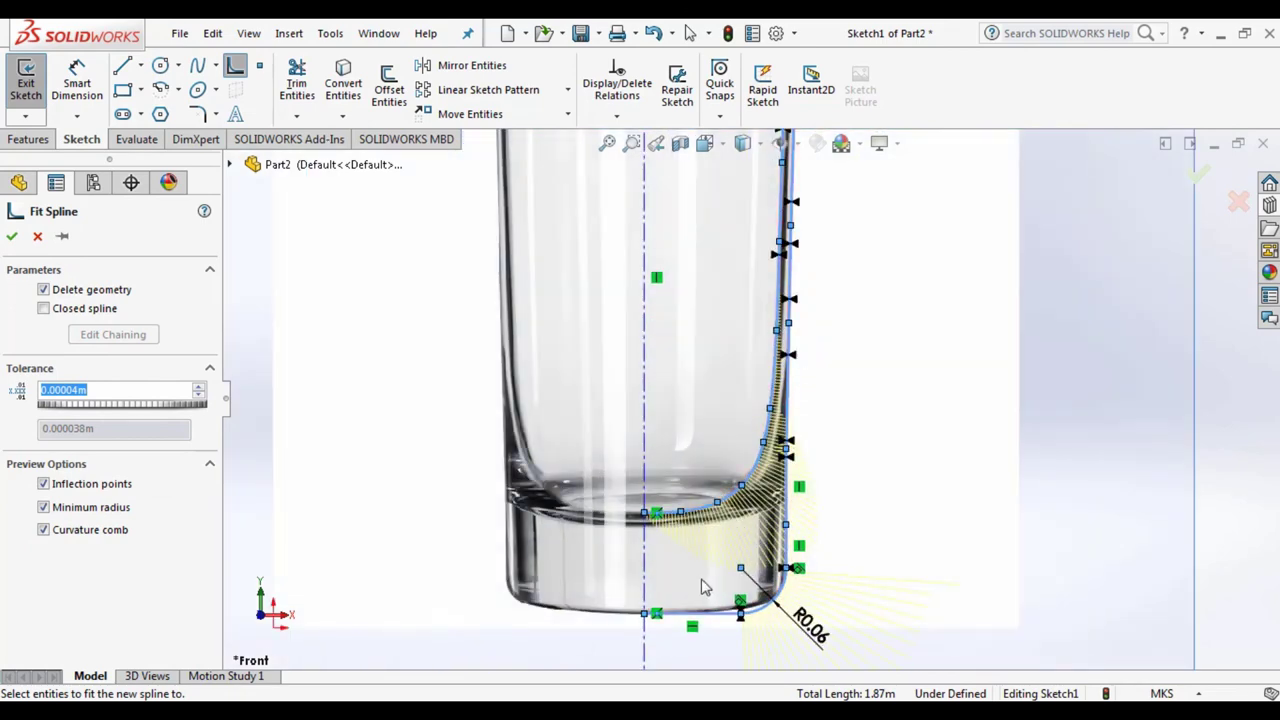
scroll(710, 578, "down", 4)
scroll(718, 572, "up", 3)
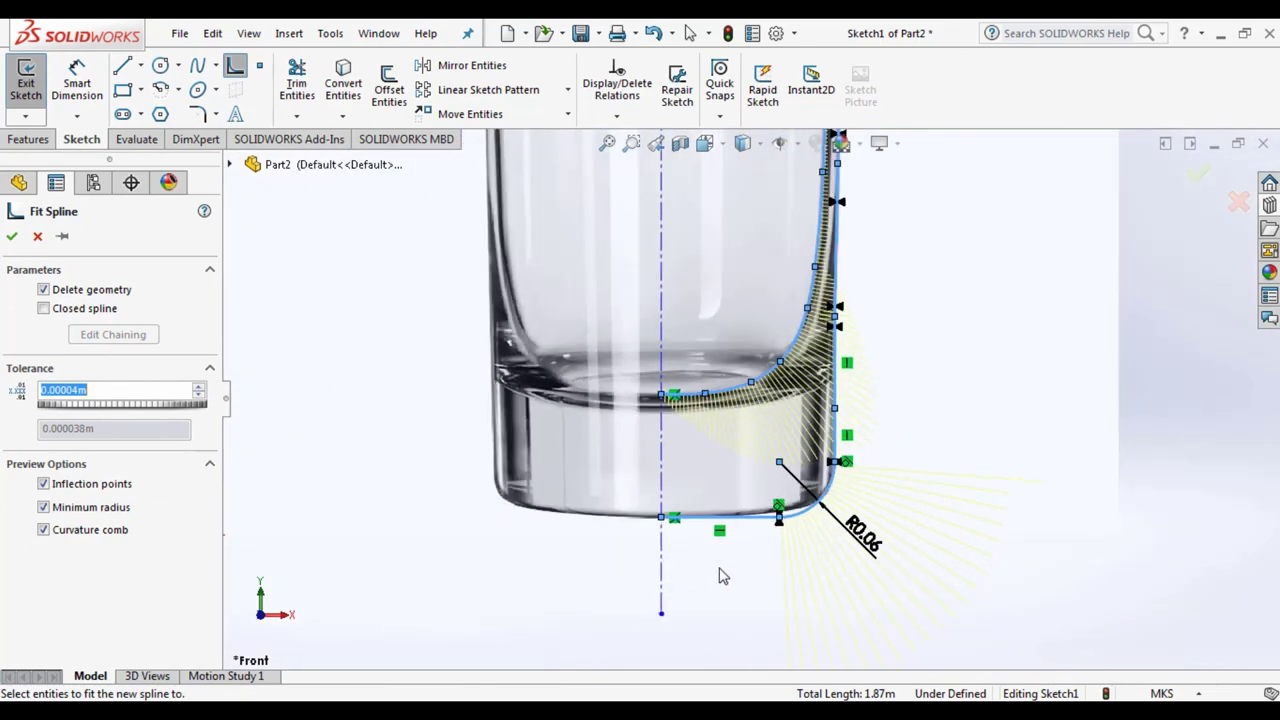
left_click(12, 237)
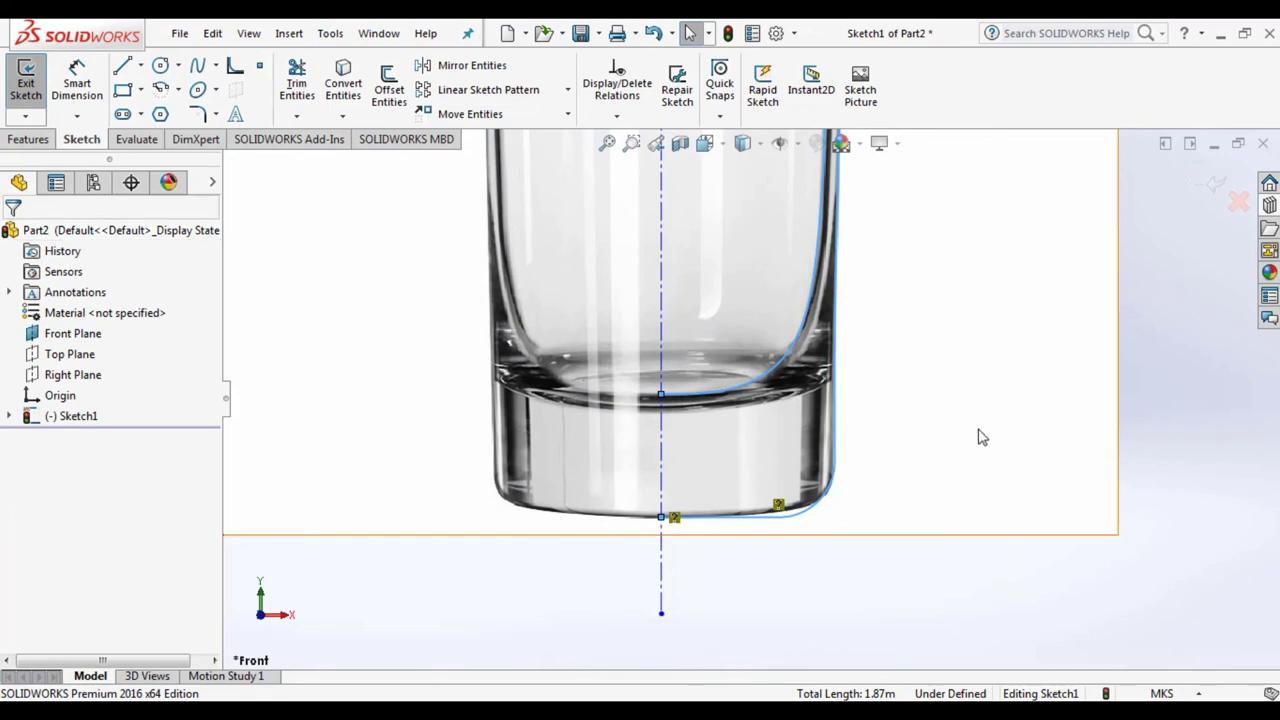
scroll(837, 409, "up", 2)
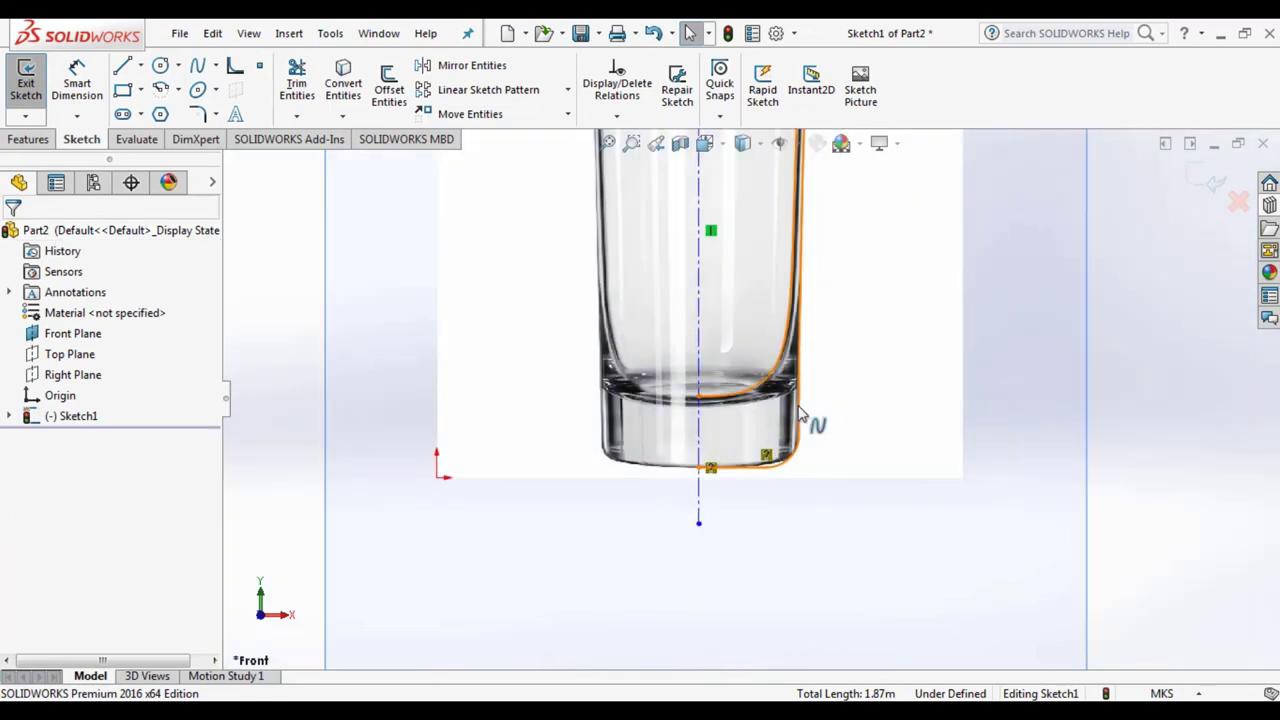
scroll(808, 408, "up", 3)
scroll(784, 309, "down", 3)
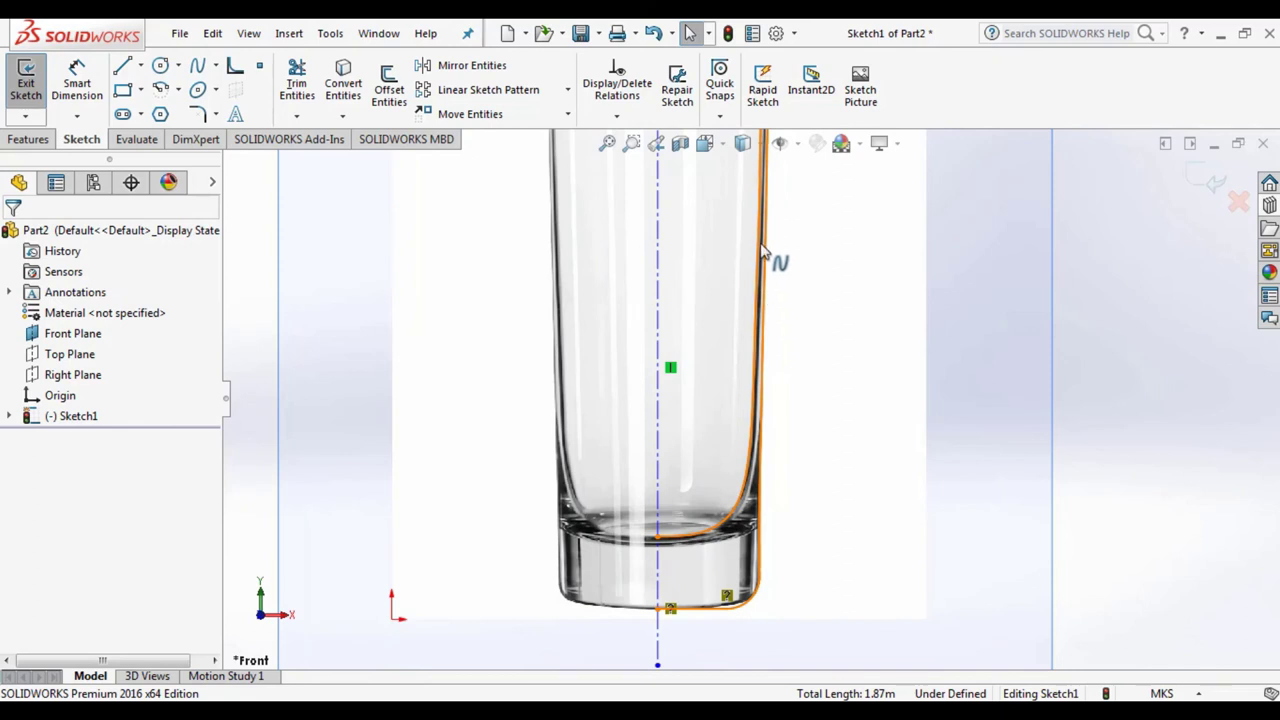
scroll(757, 251, "down", 2)
scroll(749, 314, "down", 3)
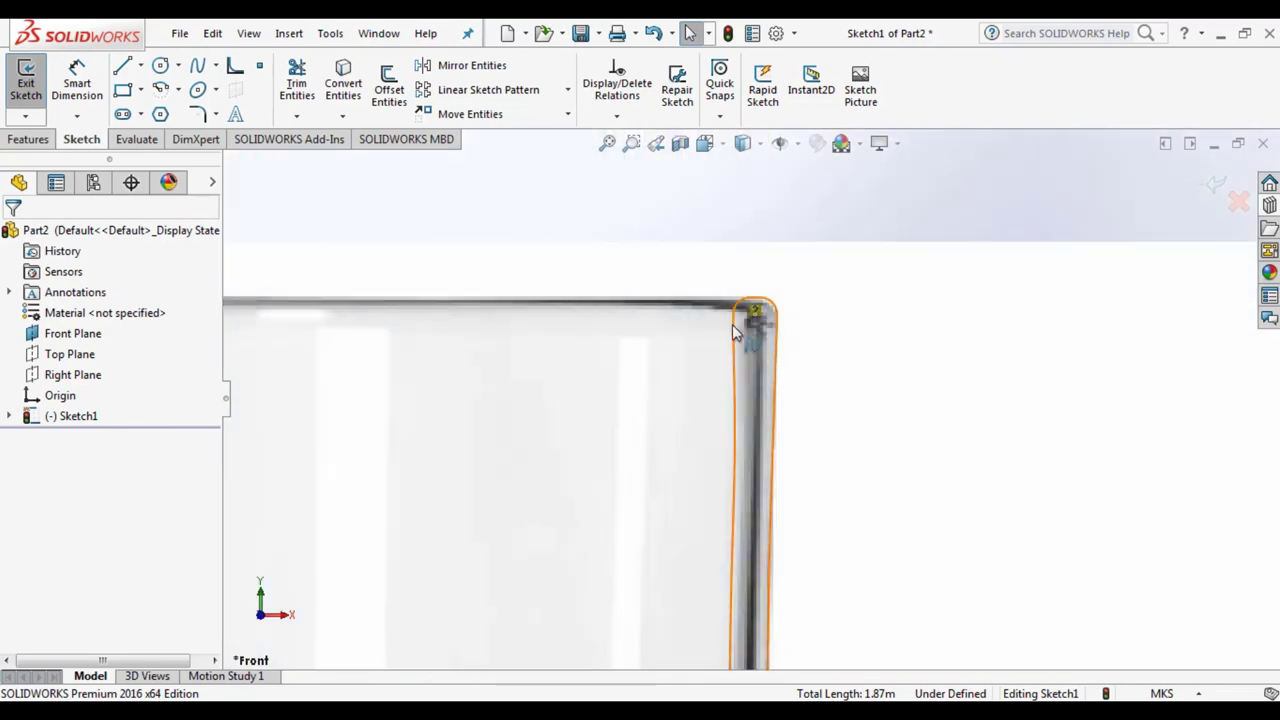
scroll(834, 371, "up", 5)
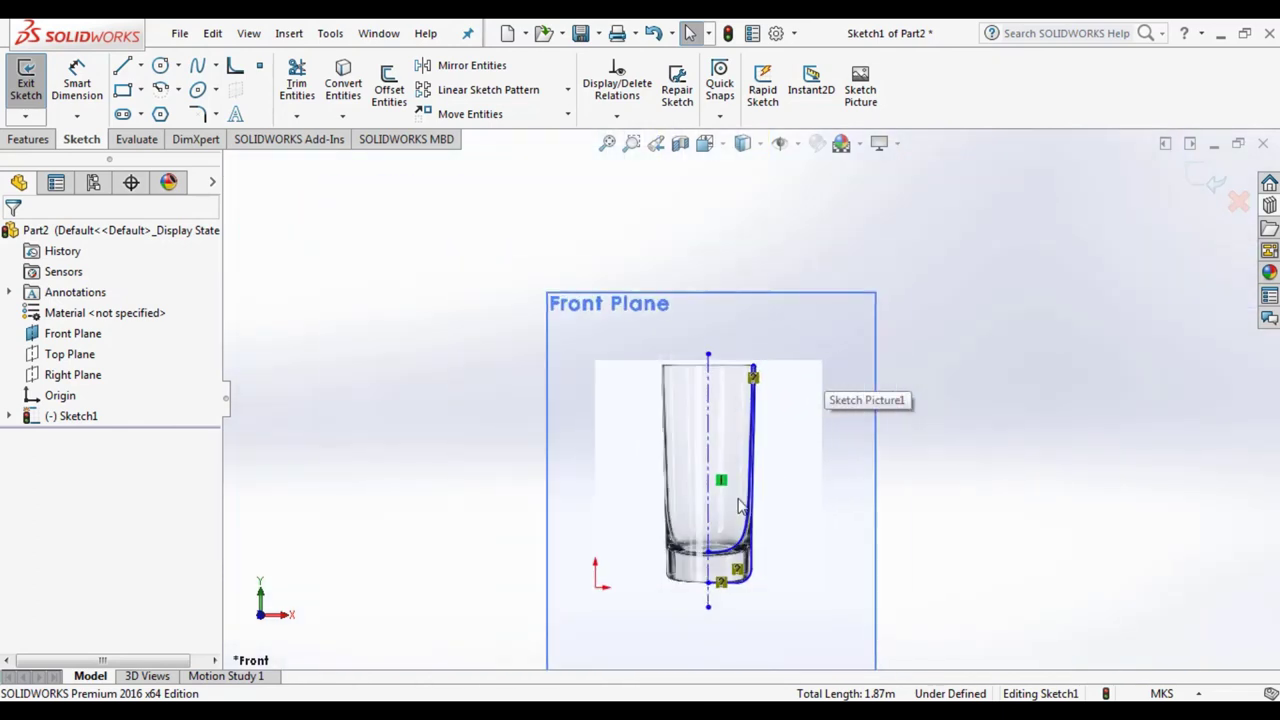
scroll(740, 506, "up", 1)
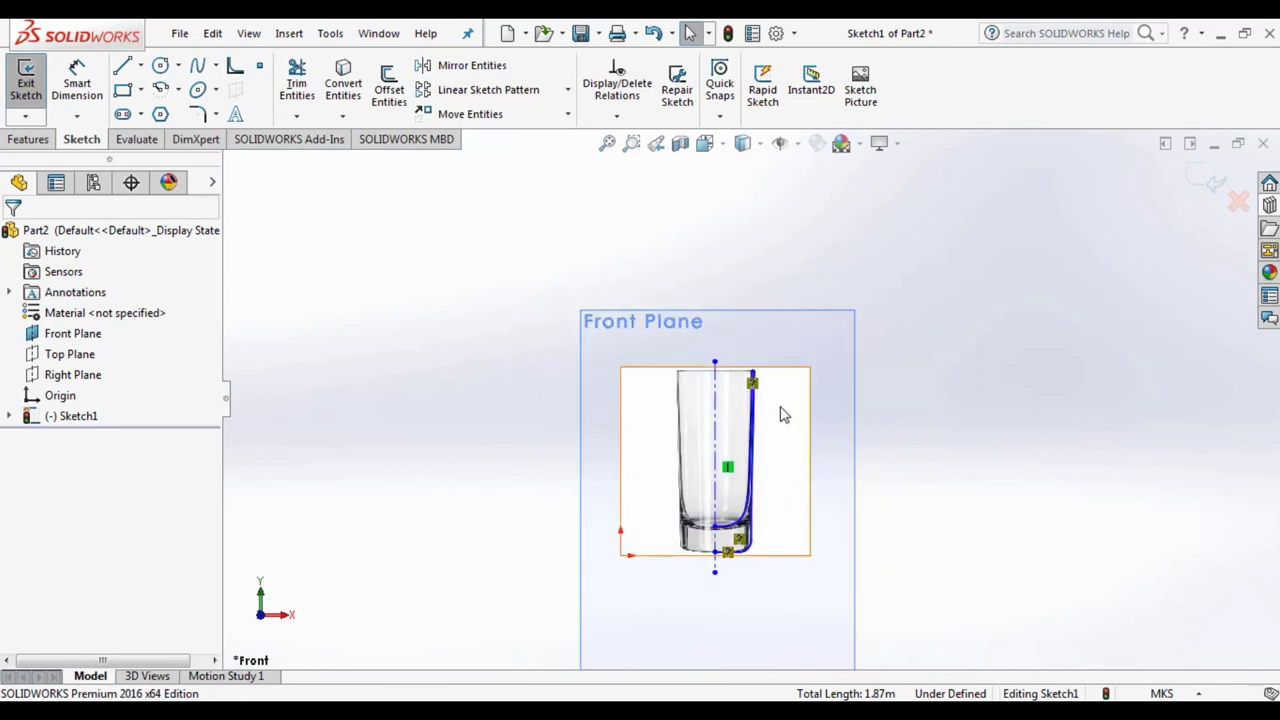
Step: Revolve the profile 360° about the centerline, auto-closing the sketch, to create Revolve1
left_click(42, 141)
left_click(96, 92)
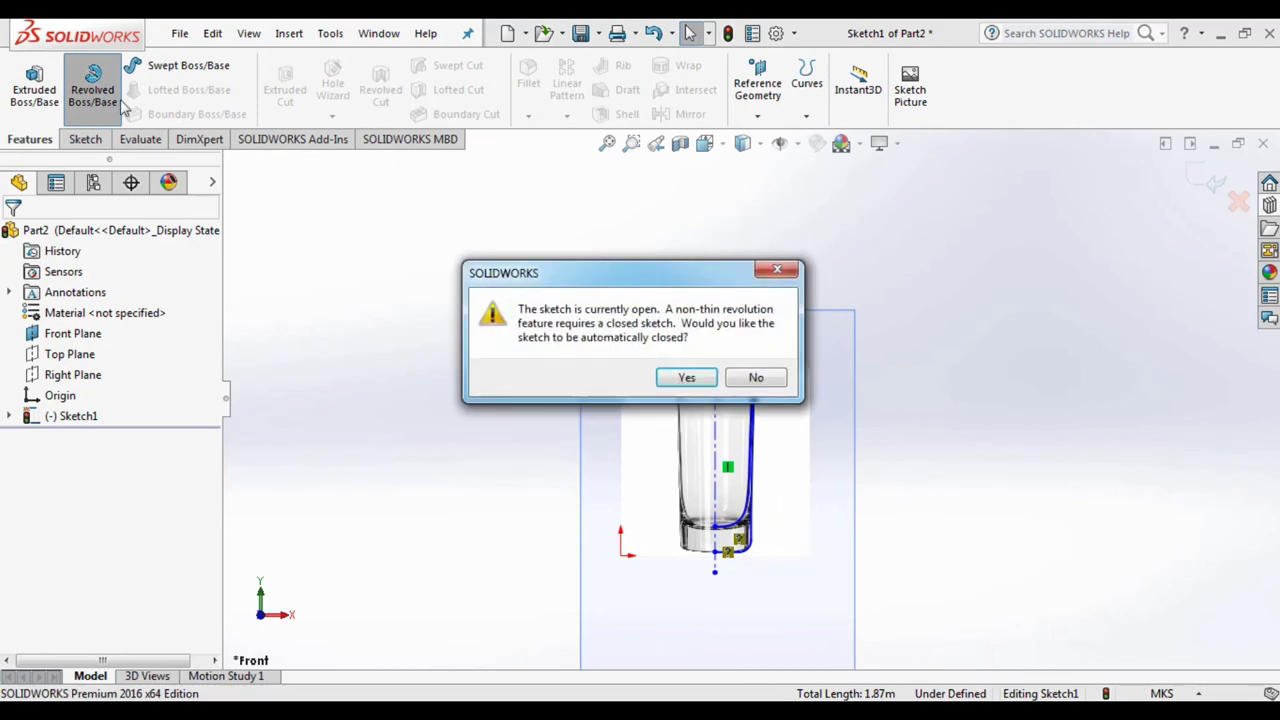
left_click(688, 378)
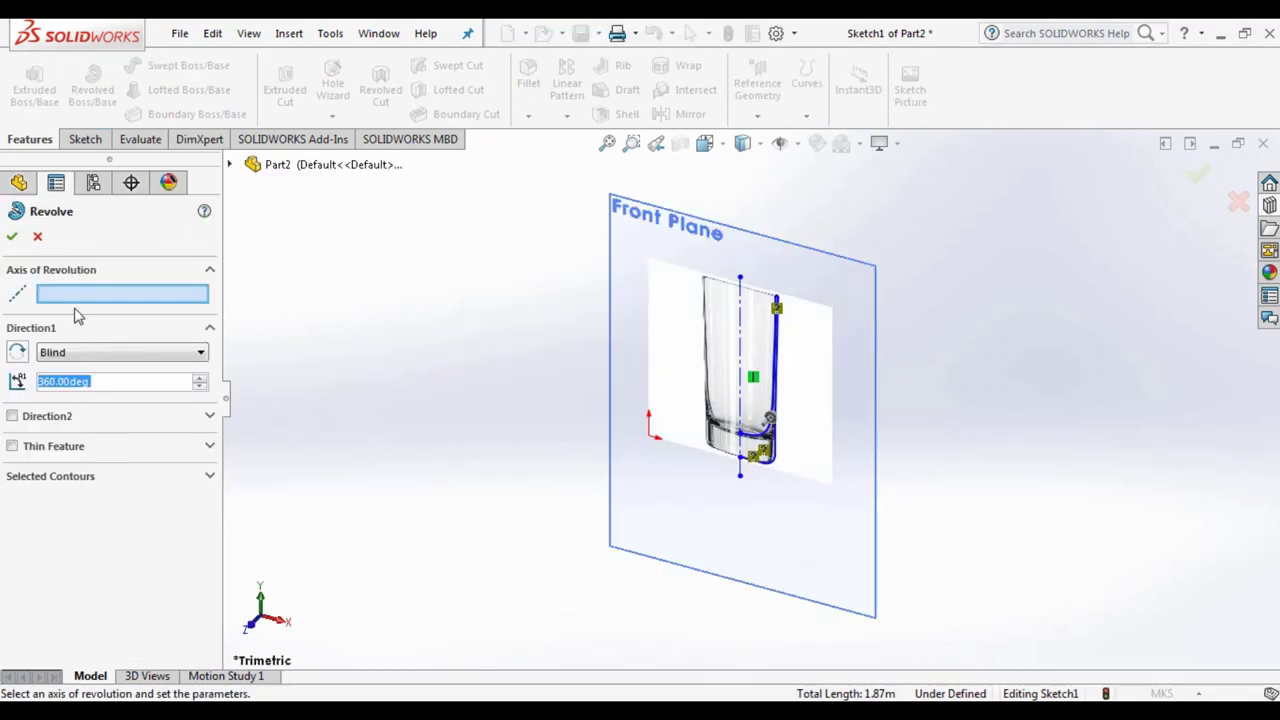
scroll(737, 360, "down", 8)
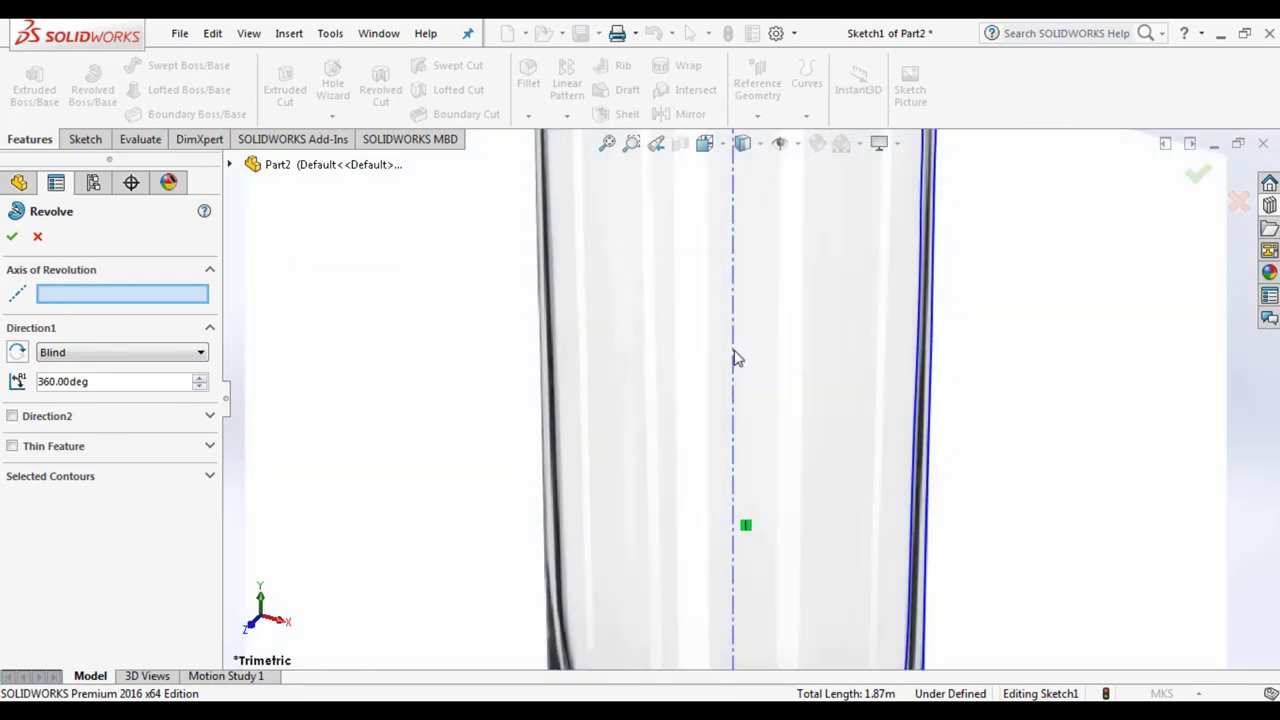
left_click(733, 357)
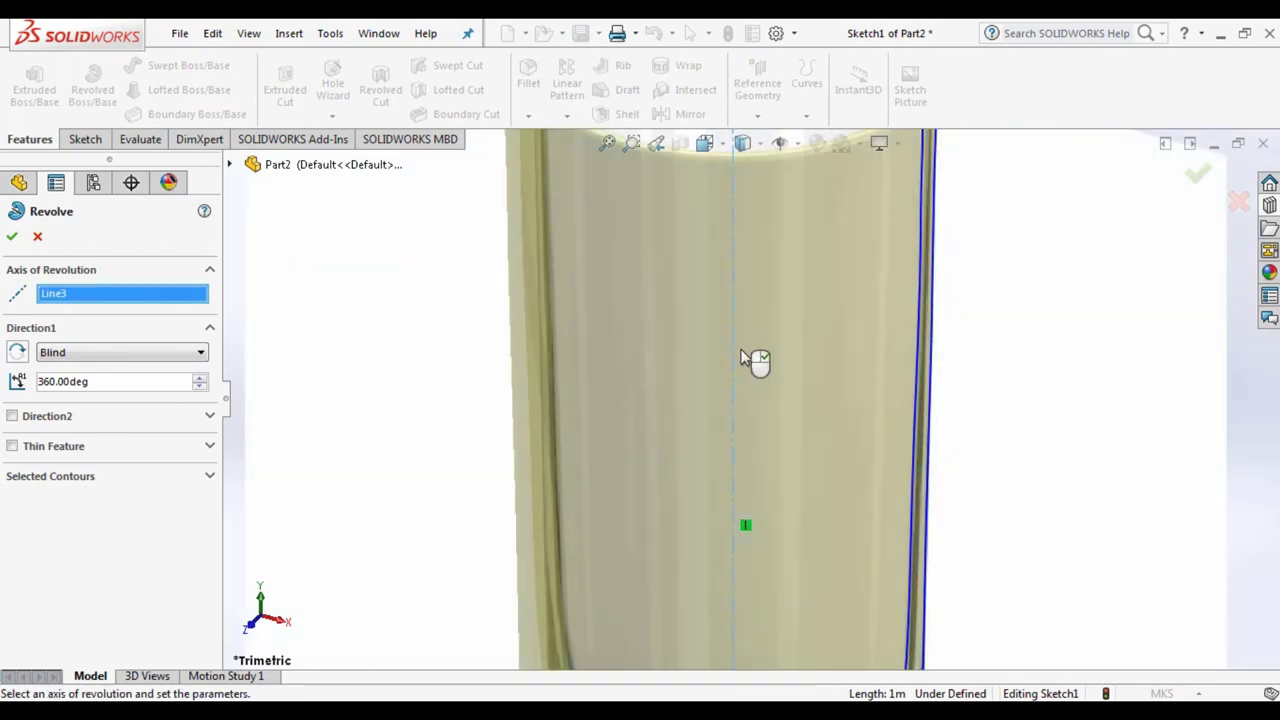
scroll(745, 360, "up", 5)
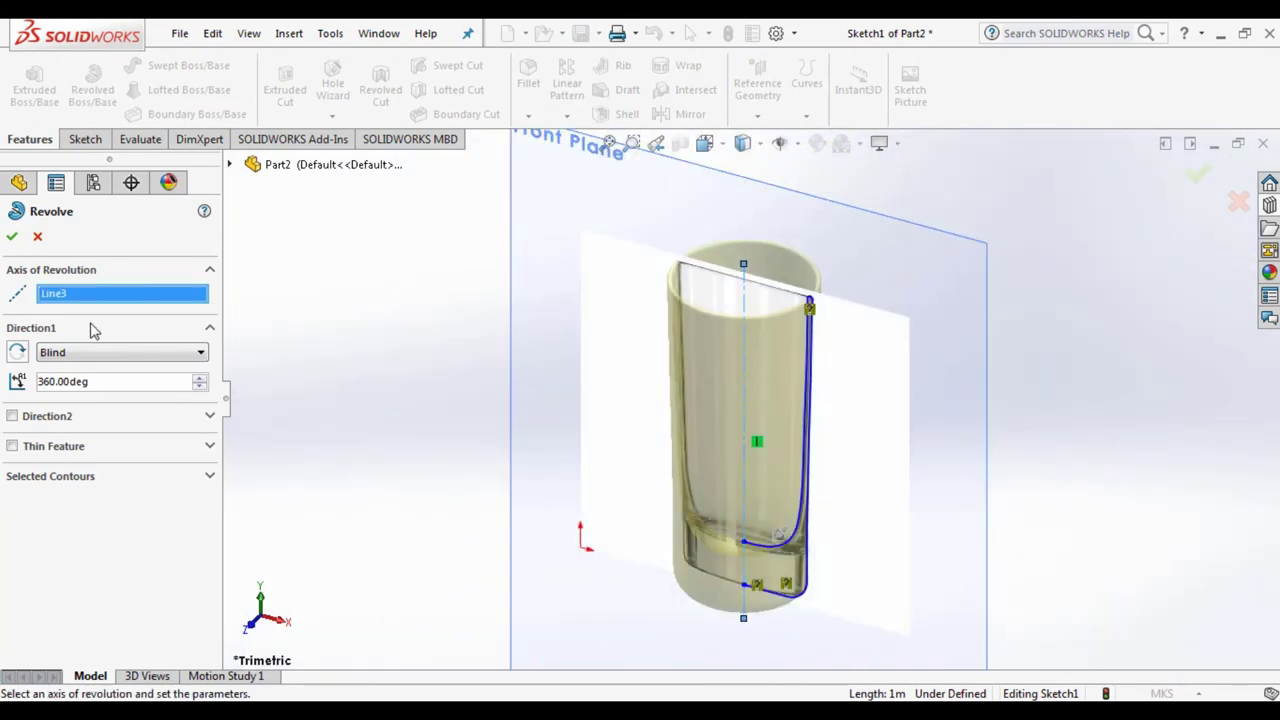
left_click(12, 240)
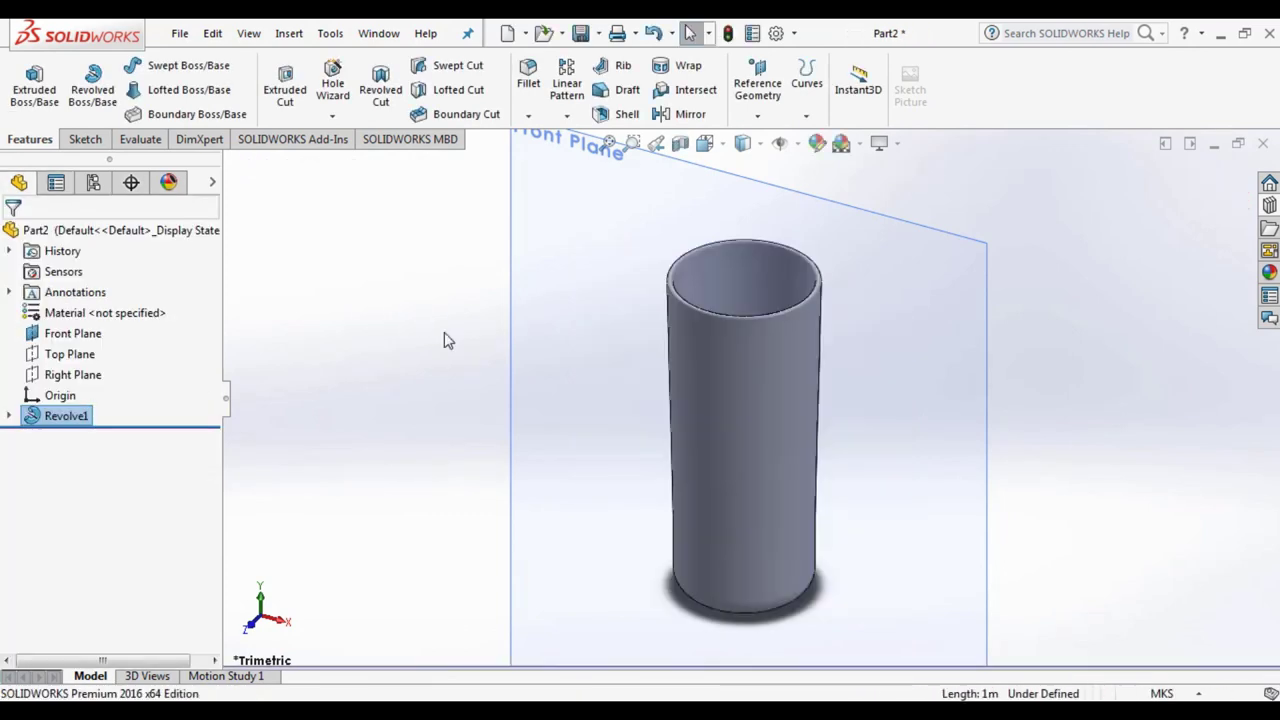
Step: Orbit the glass, then set the view normal to the Front Plane
scroll(698, 410, "up", 2)
middle_click_drag(698, 410, 829, 429)
left_click(850, 410)
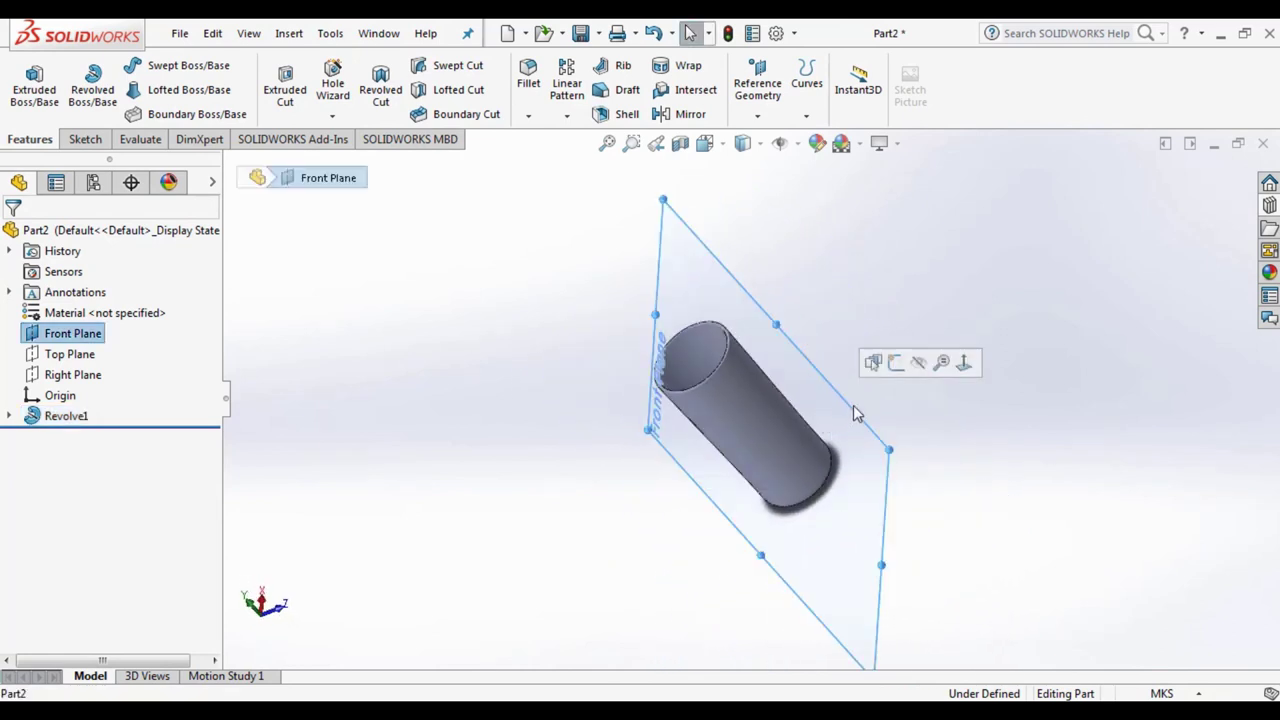
left_click(962, 363)
key("Escape")
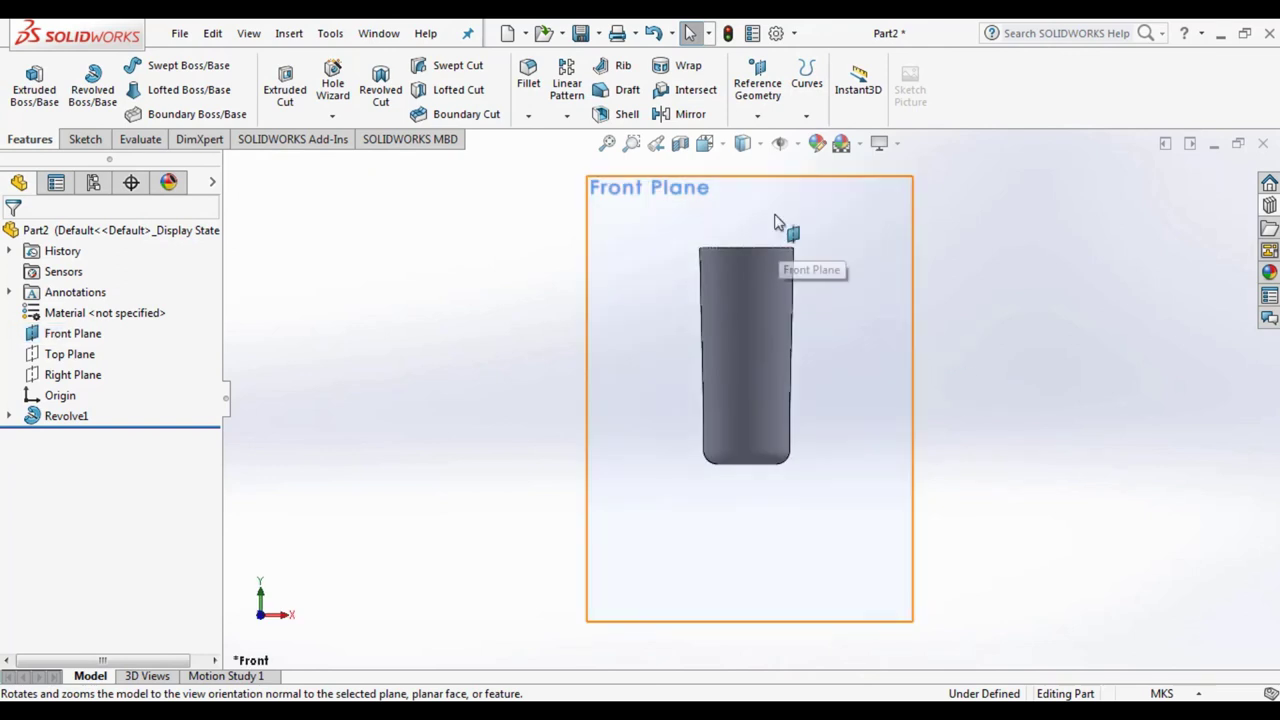
Step: Show a Section View through the Front Plane and orbit to inspect the hollow interior
scroll(771, 269, "up", 3)
scroll(768, 262, "down", 5)
scroll(716, 410, "up", 1)
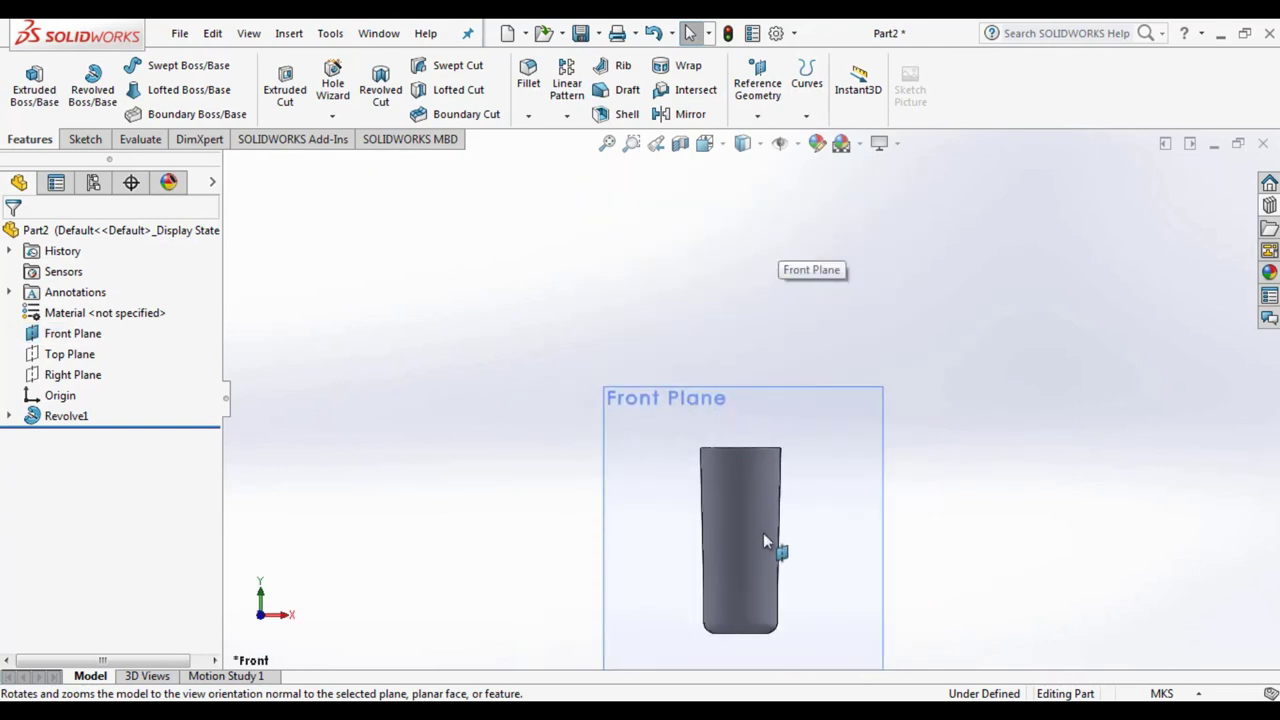
left_click(680, 143)
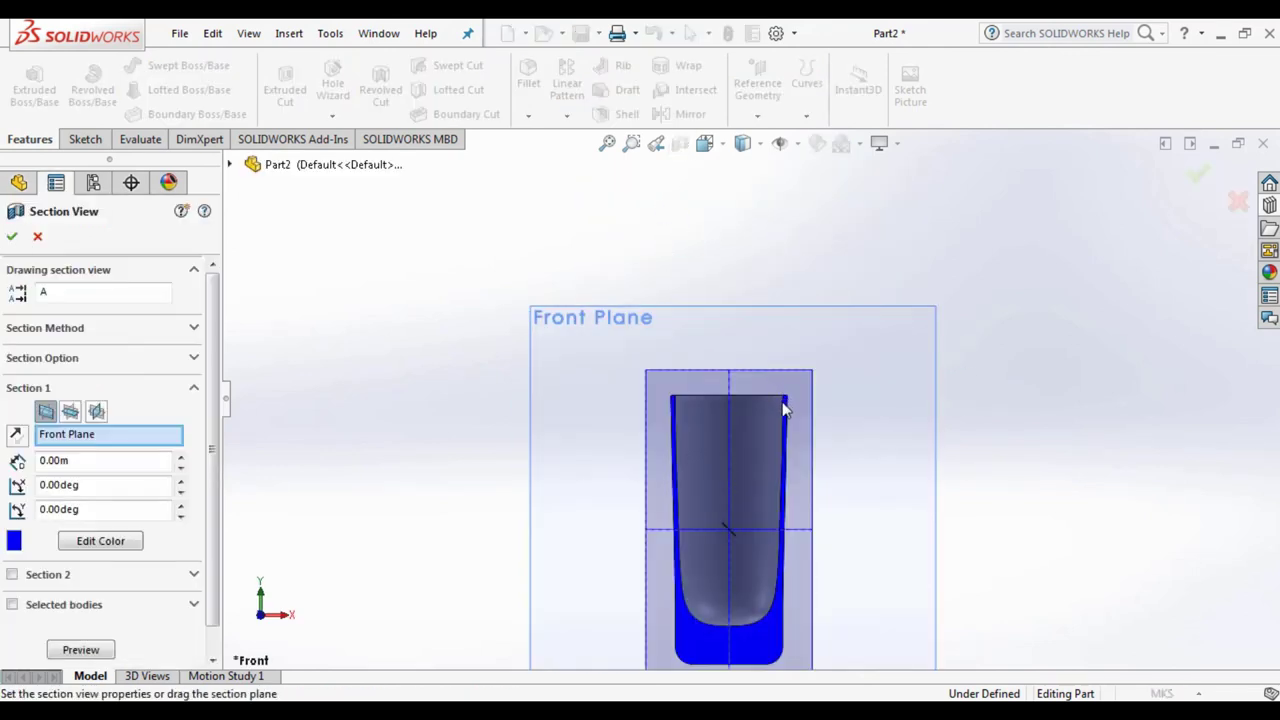
left_click(12, 237)
scroll(719, 478, "up", 2)
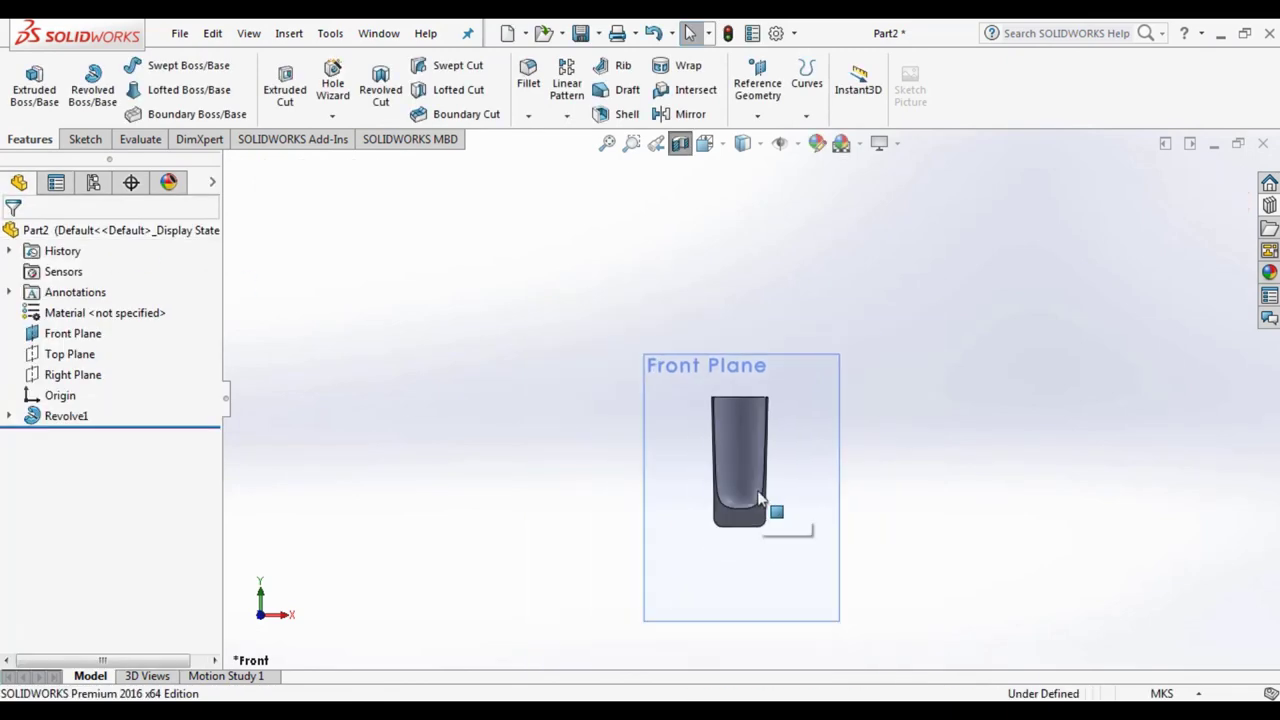
scroll(760, 480, "down", 5)
middle_click_drag(818, 463, 847, 543)
scroll(847, 543, "up", 4)
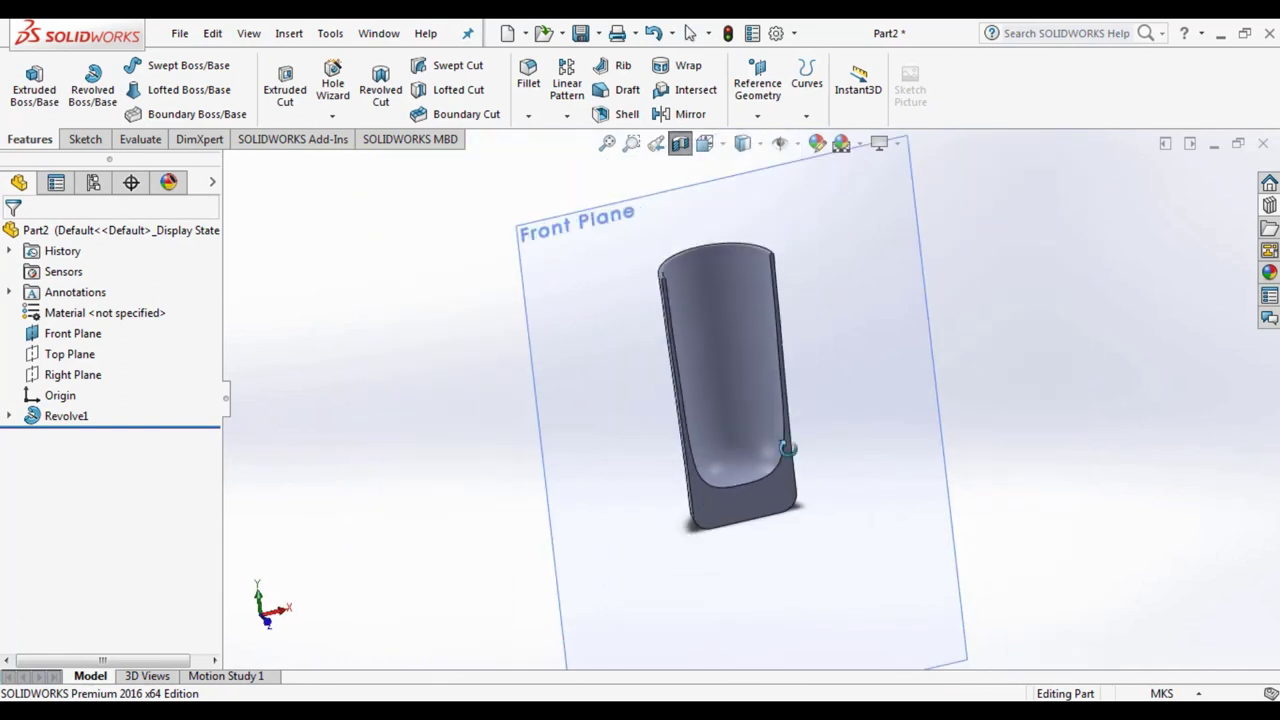
middle_click_drag(789, 449, 806, 398)
Step: Return to the Front Plane normal view and turn the Section View off
left_click(806, 398)
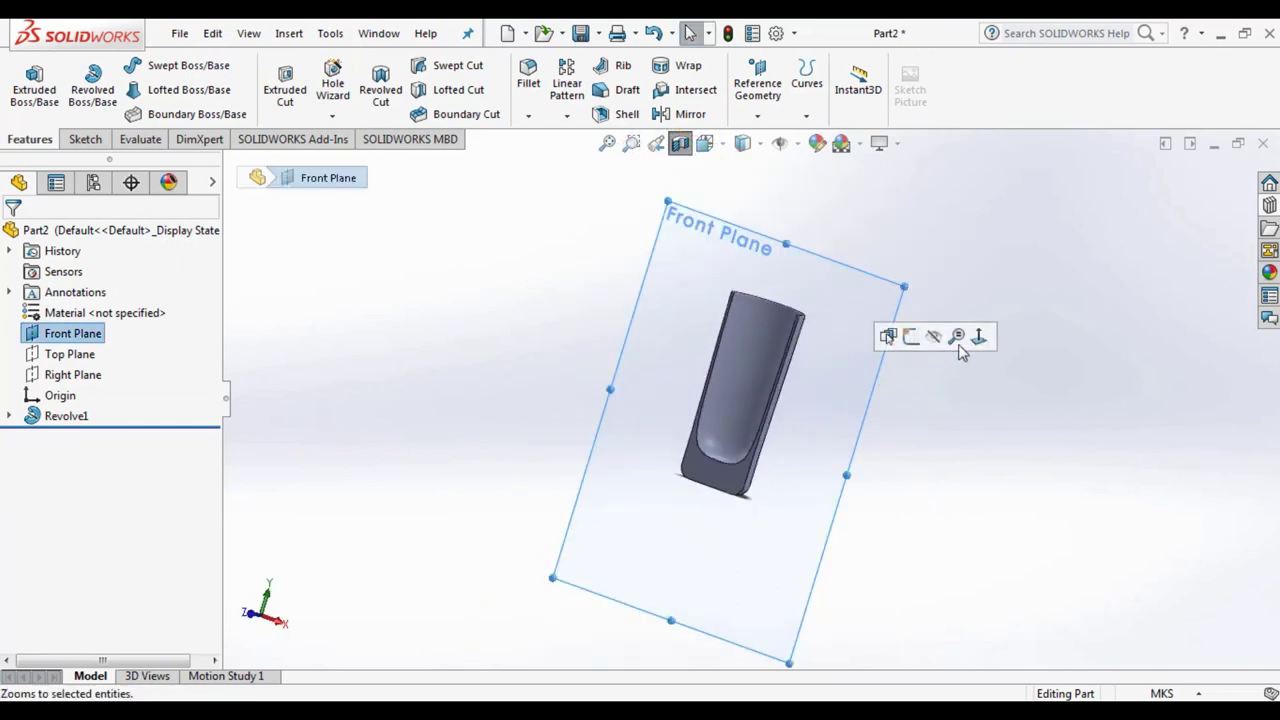
left_click(977, 336)
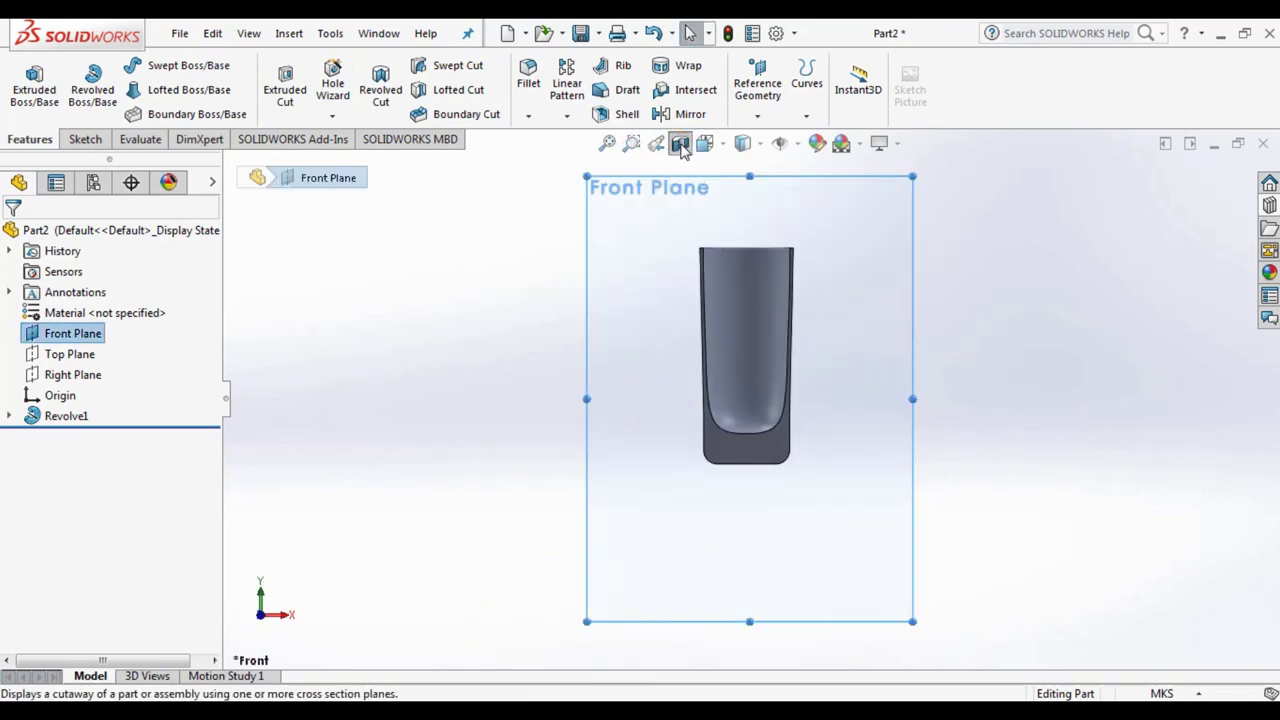
left_click(680, 143)
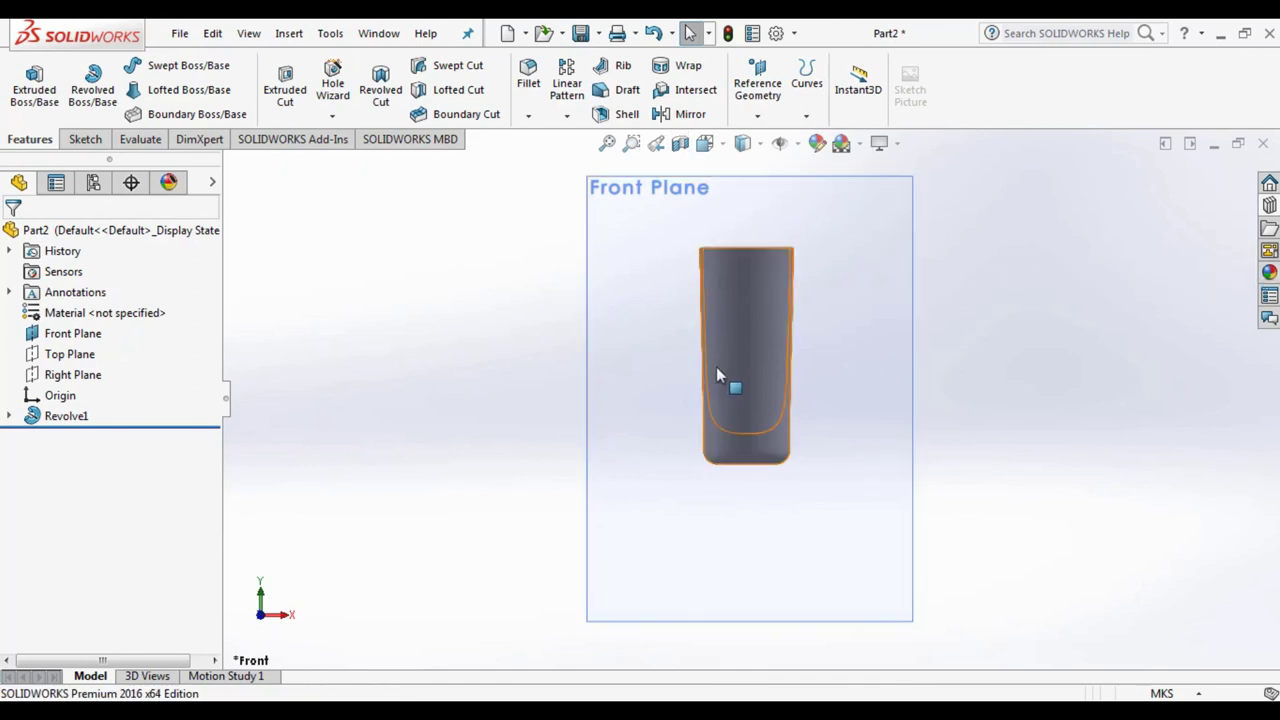
Step: Apply the clear glass appearance from Appearances > Glass to the whole Part2 body
left_click(747, 328)
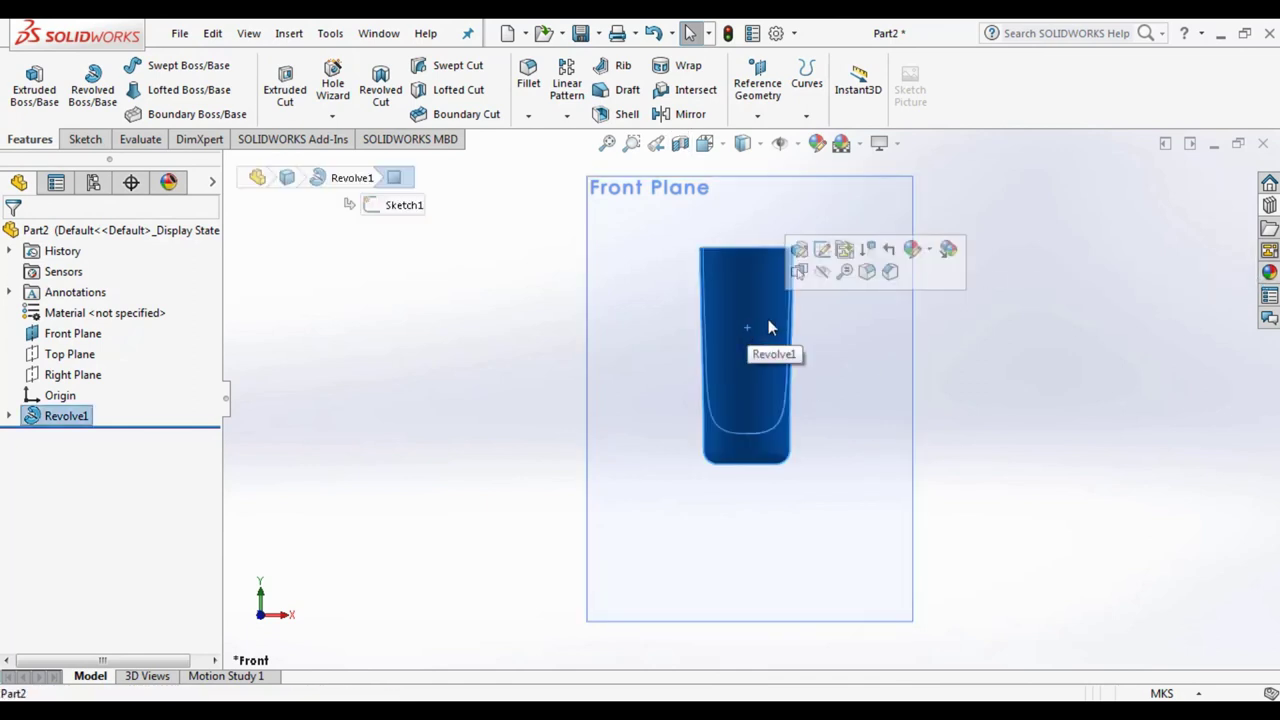
left_click(929, 252)
left_click(962, 349)
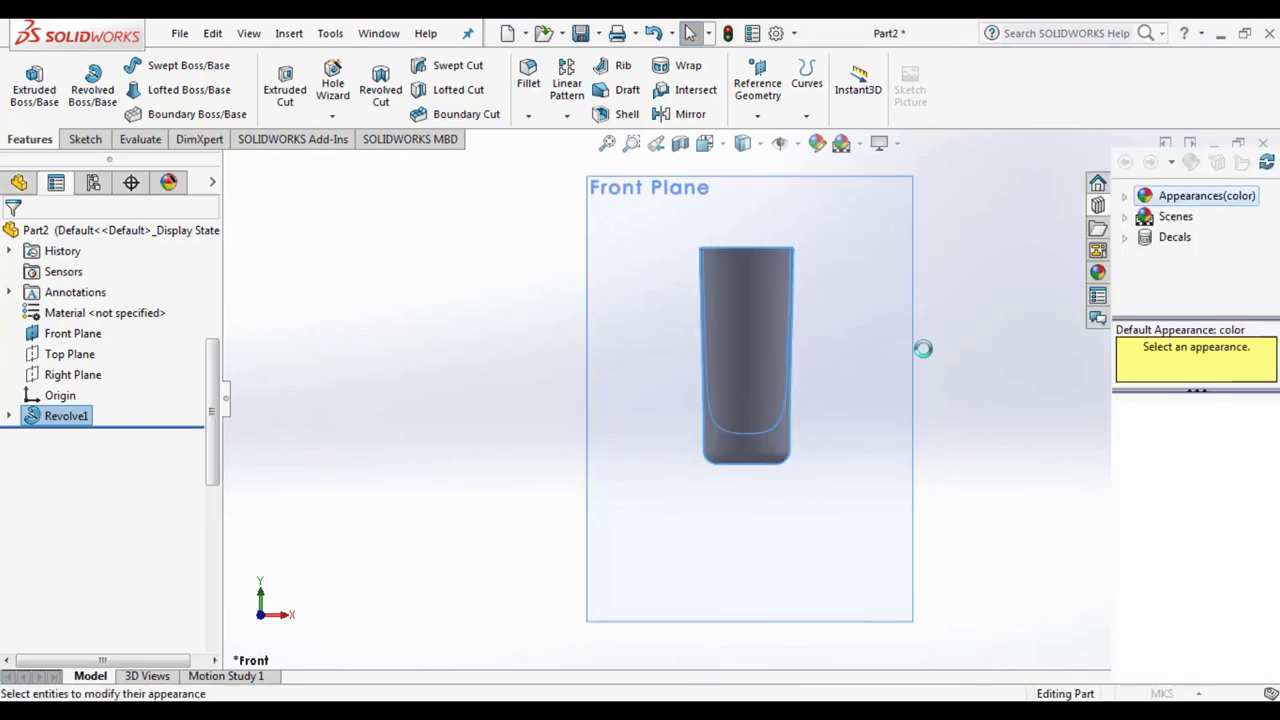
left_click(1125, 196)
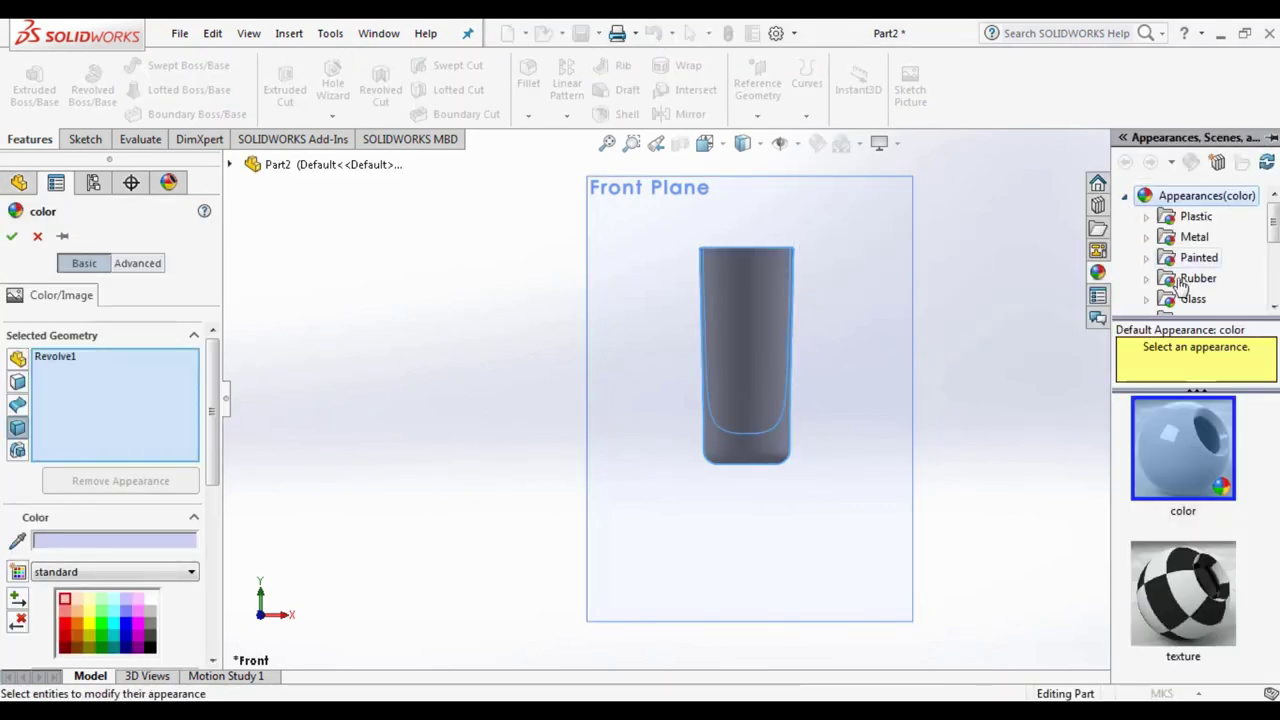
scroll(1180, 285, "down", 1)
left_click(1192, 238)
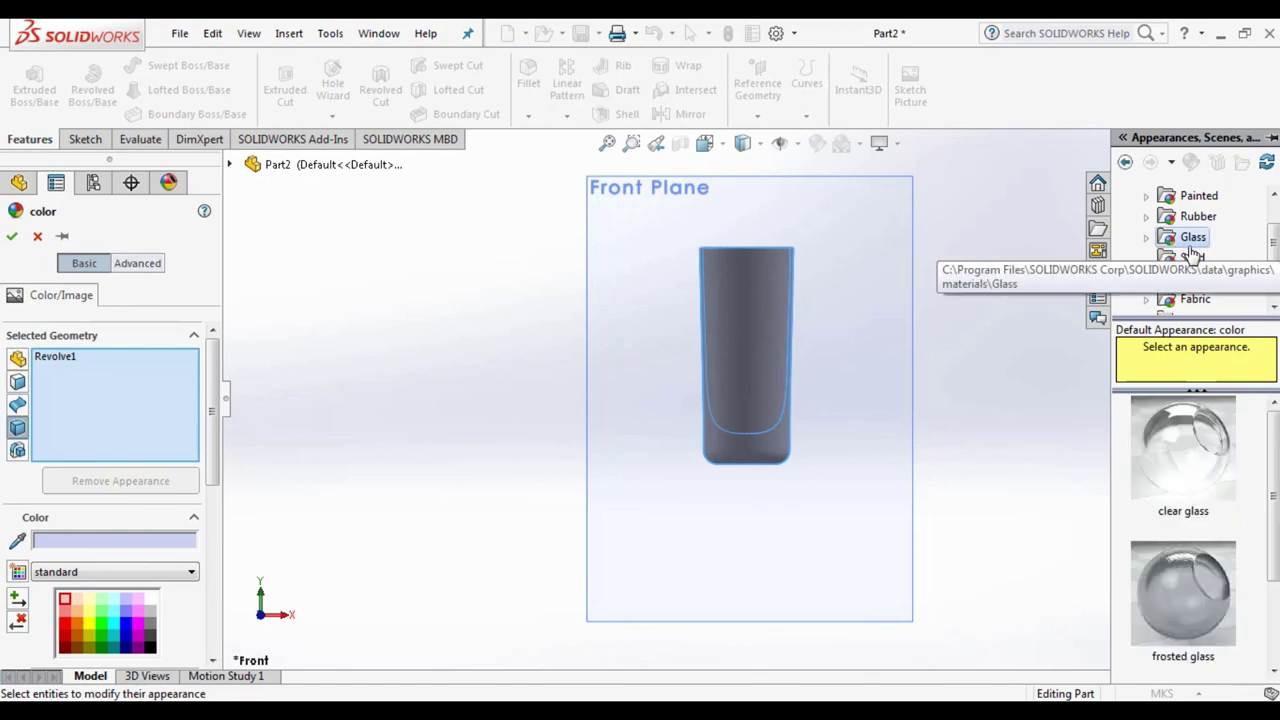
left_click(1195, 453)
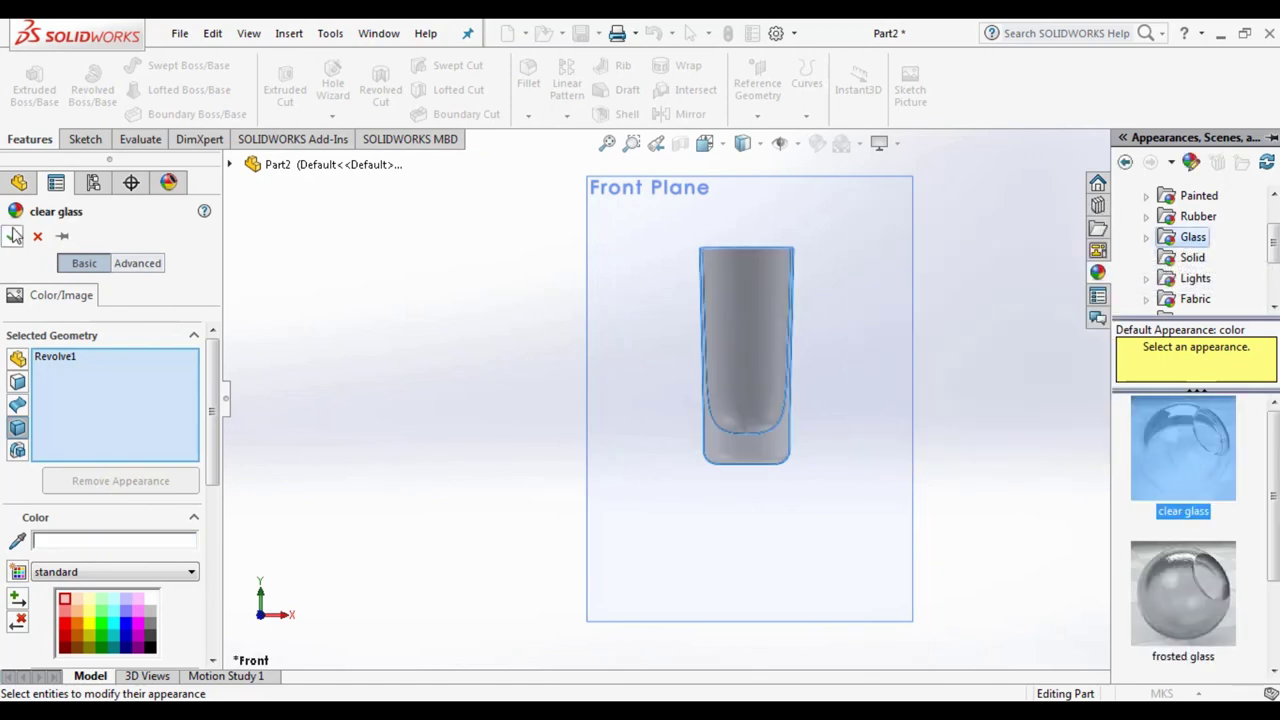
left_click(13, 237)
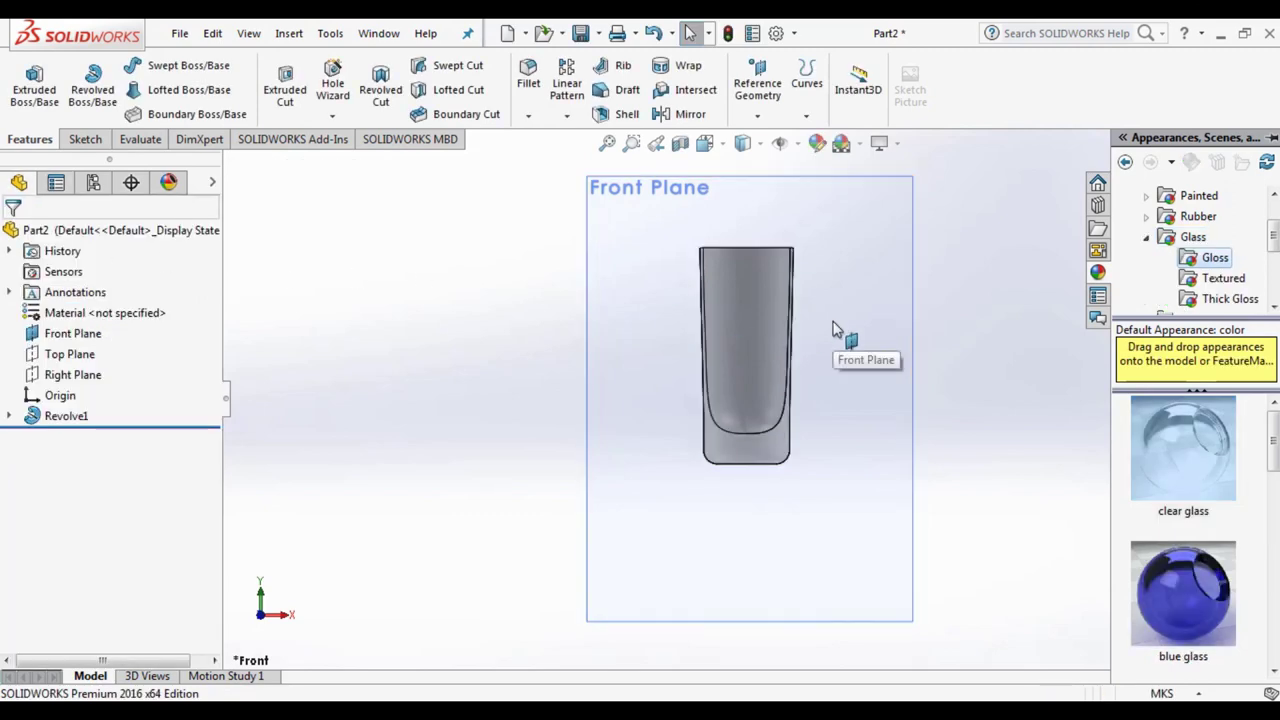
middle_click_drag(836, 330, 814, 286)
scroll(803, 329, "up", 3)
scroll(798, 315, "up", 2)
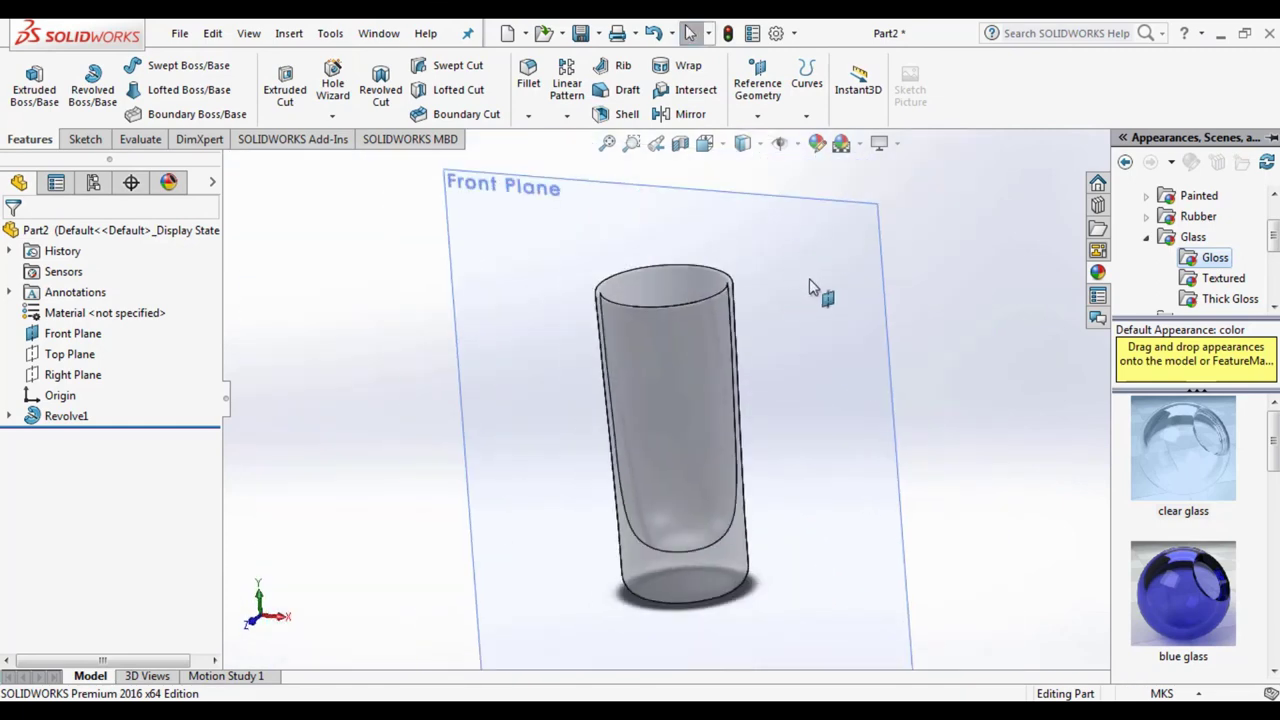
left_click(815, 287)
left_click(953, 226)
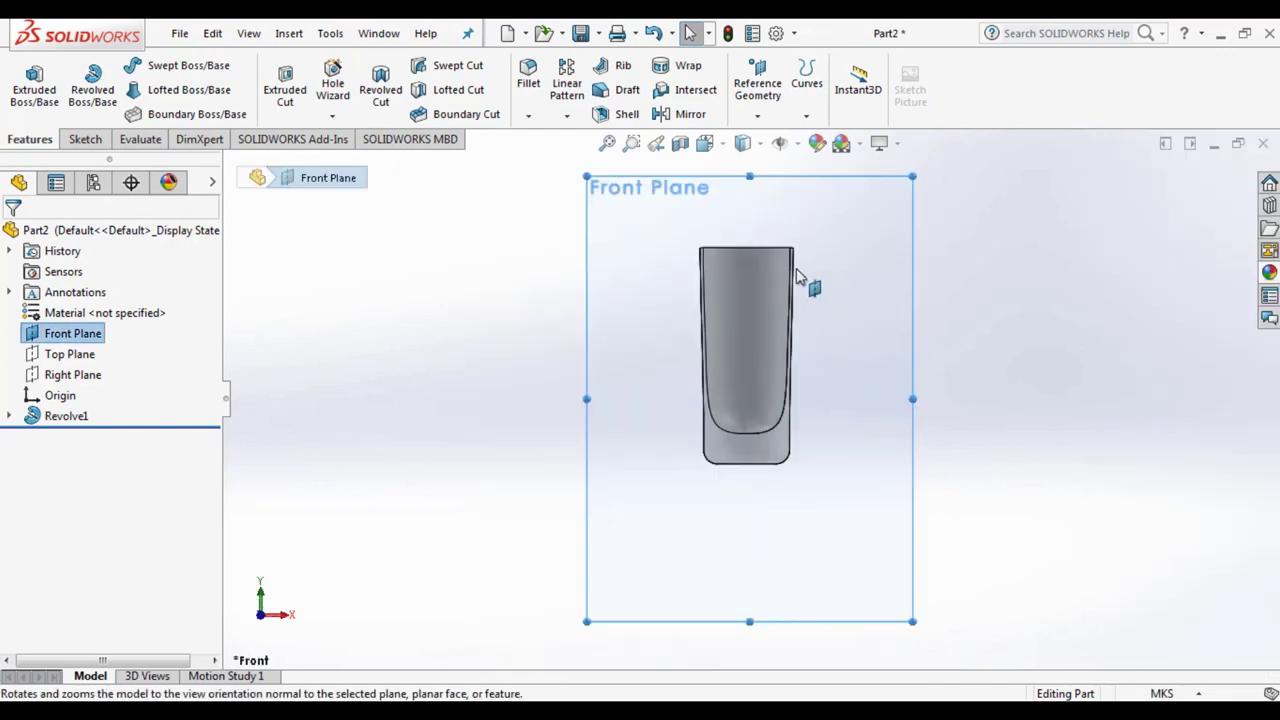
key("Escape")
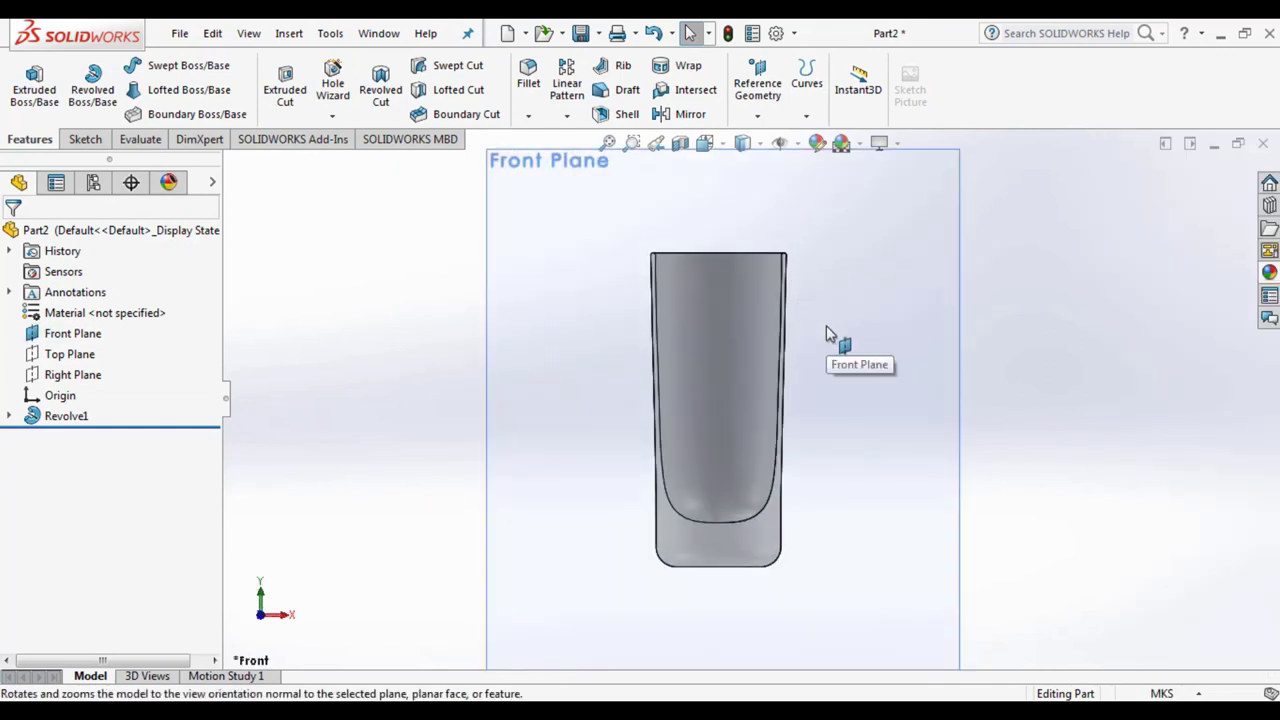